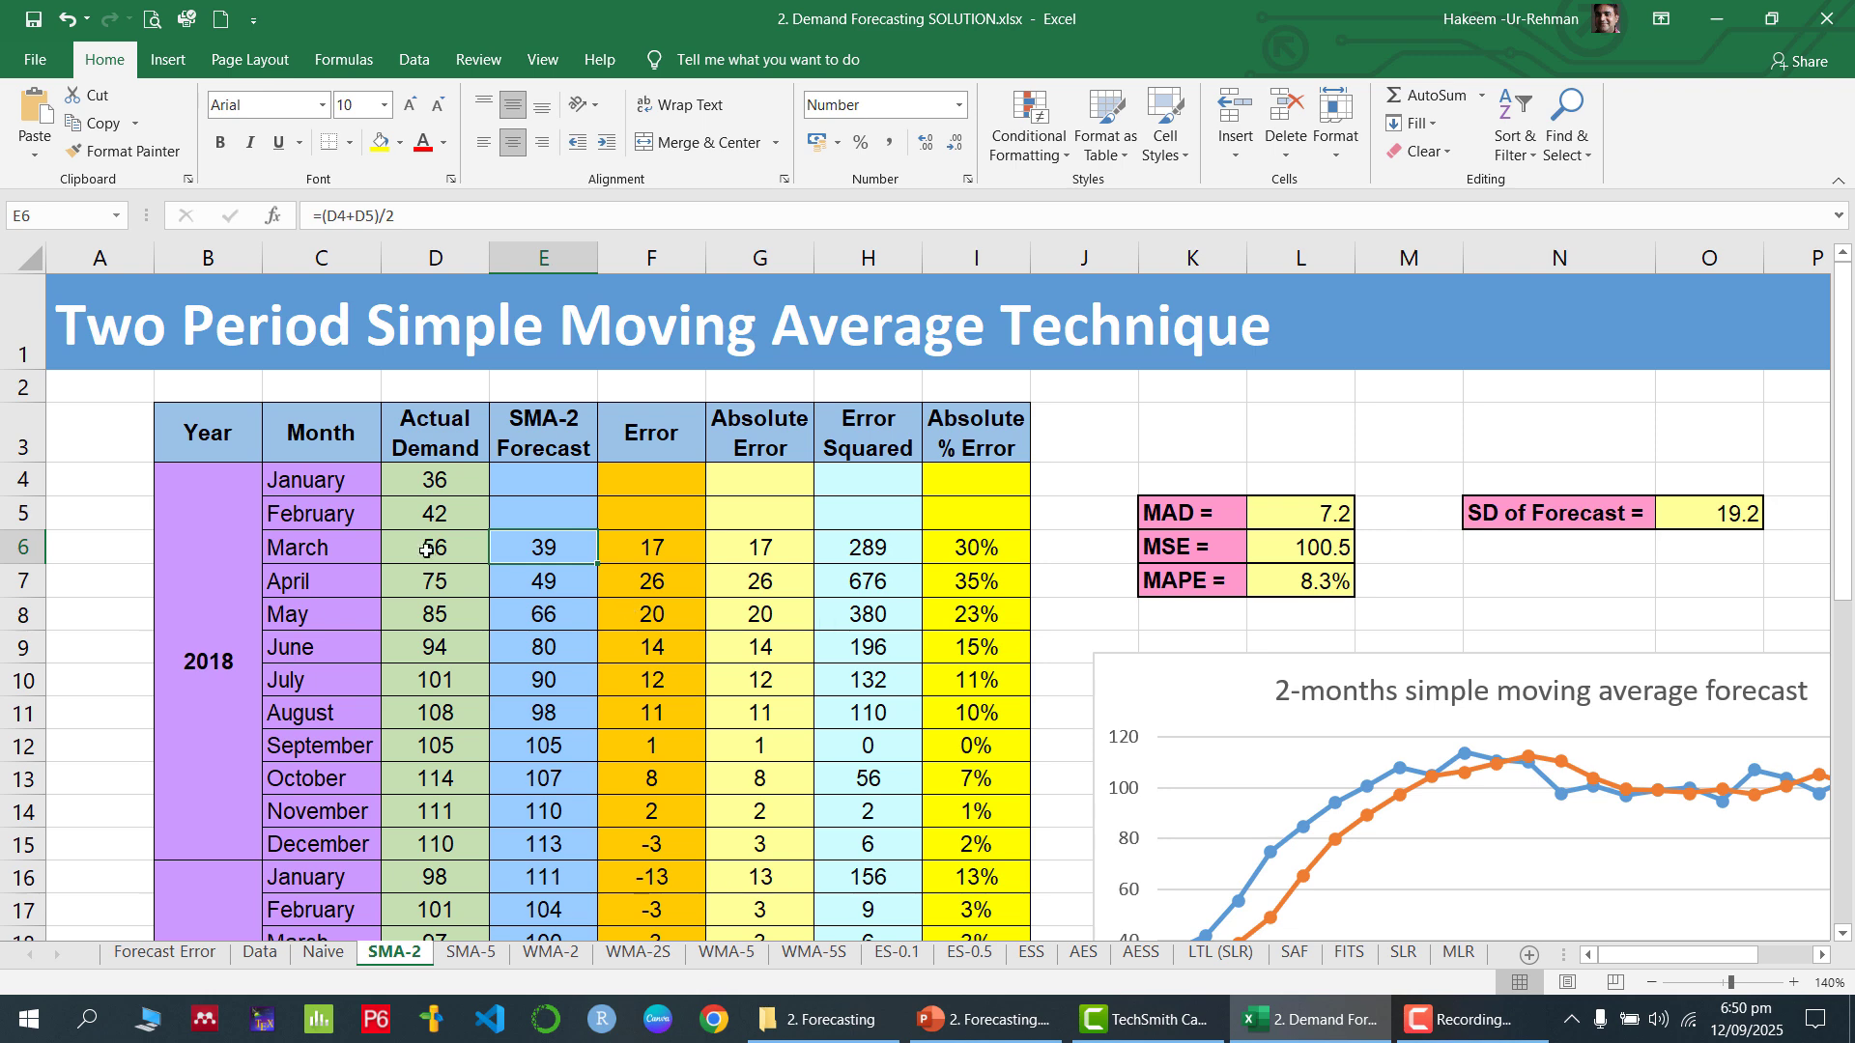
Replace the March 2018 SMA-2 forecast formula in E6 with =AVERAGE(D4:D5)
{"action": "double_click", "coordinate": [551, 552]}
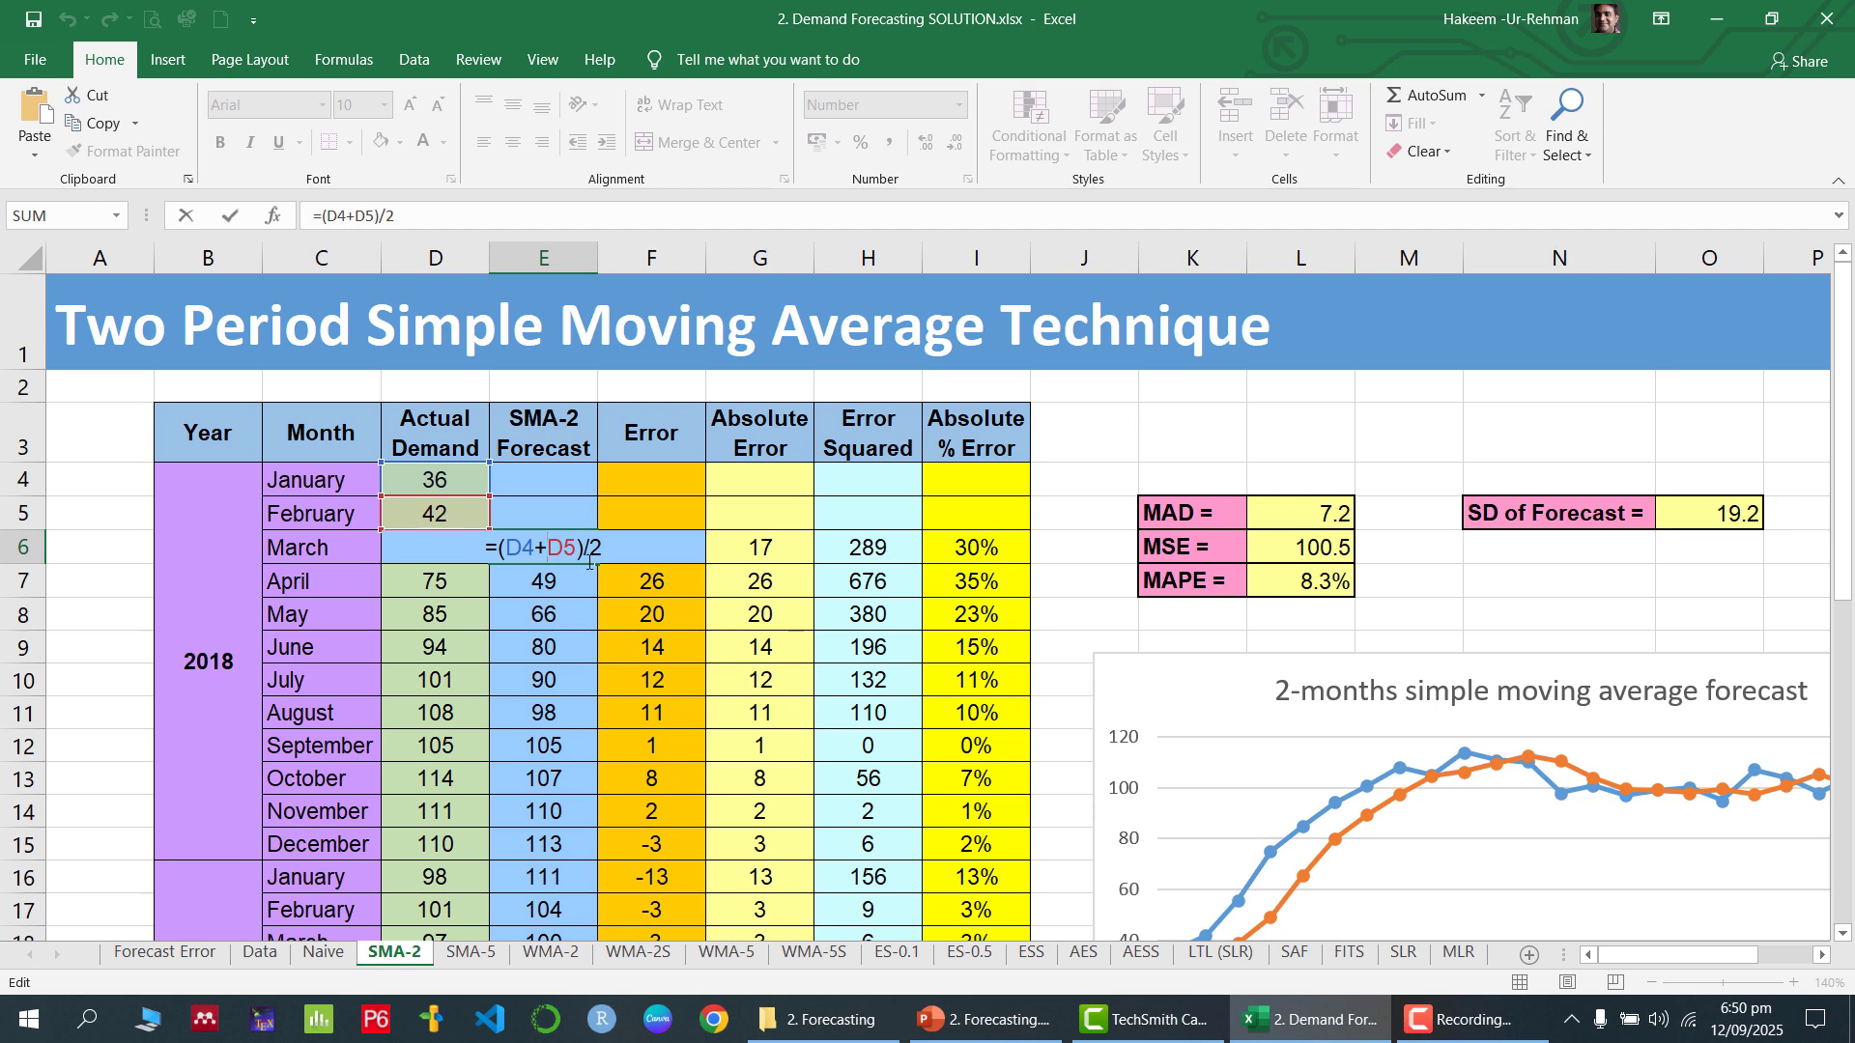
{"action": "key", "text": "ctrl+Return"}
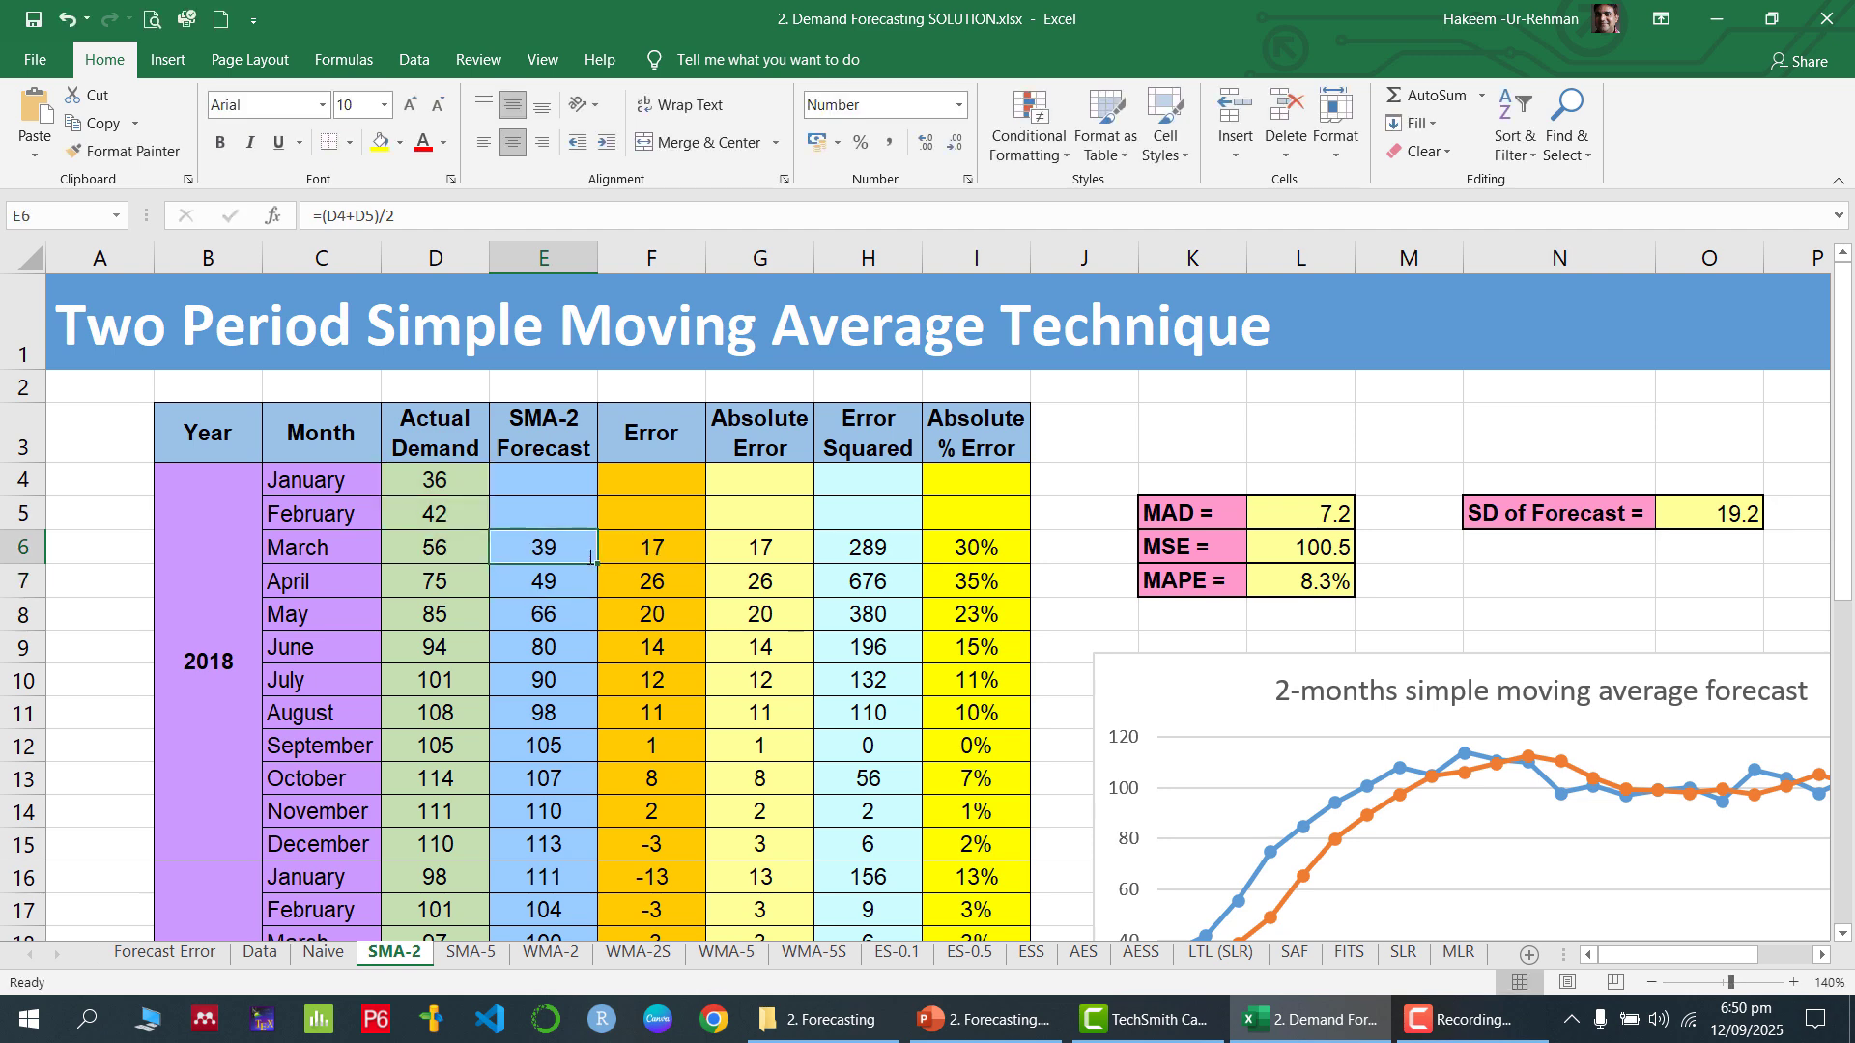
{"action": "type", "text": "=averag"}
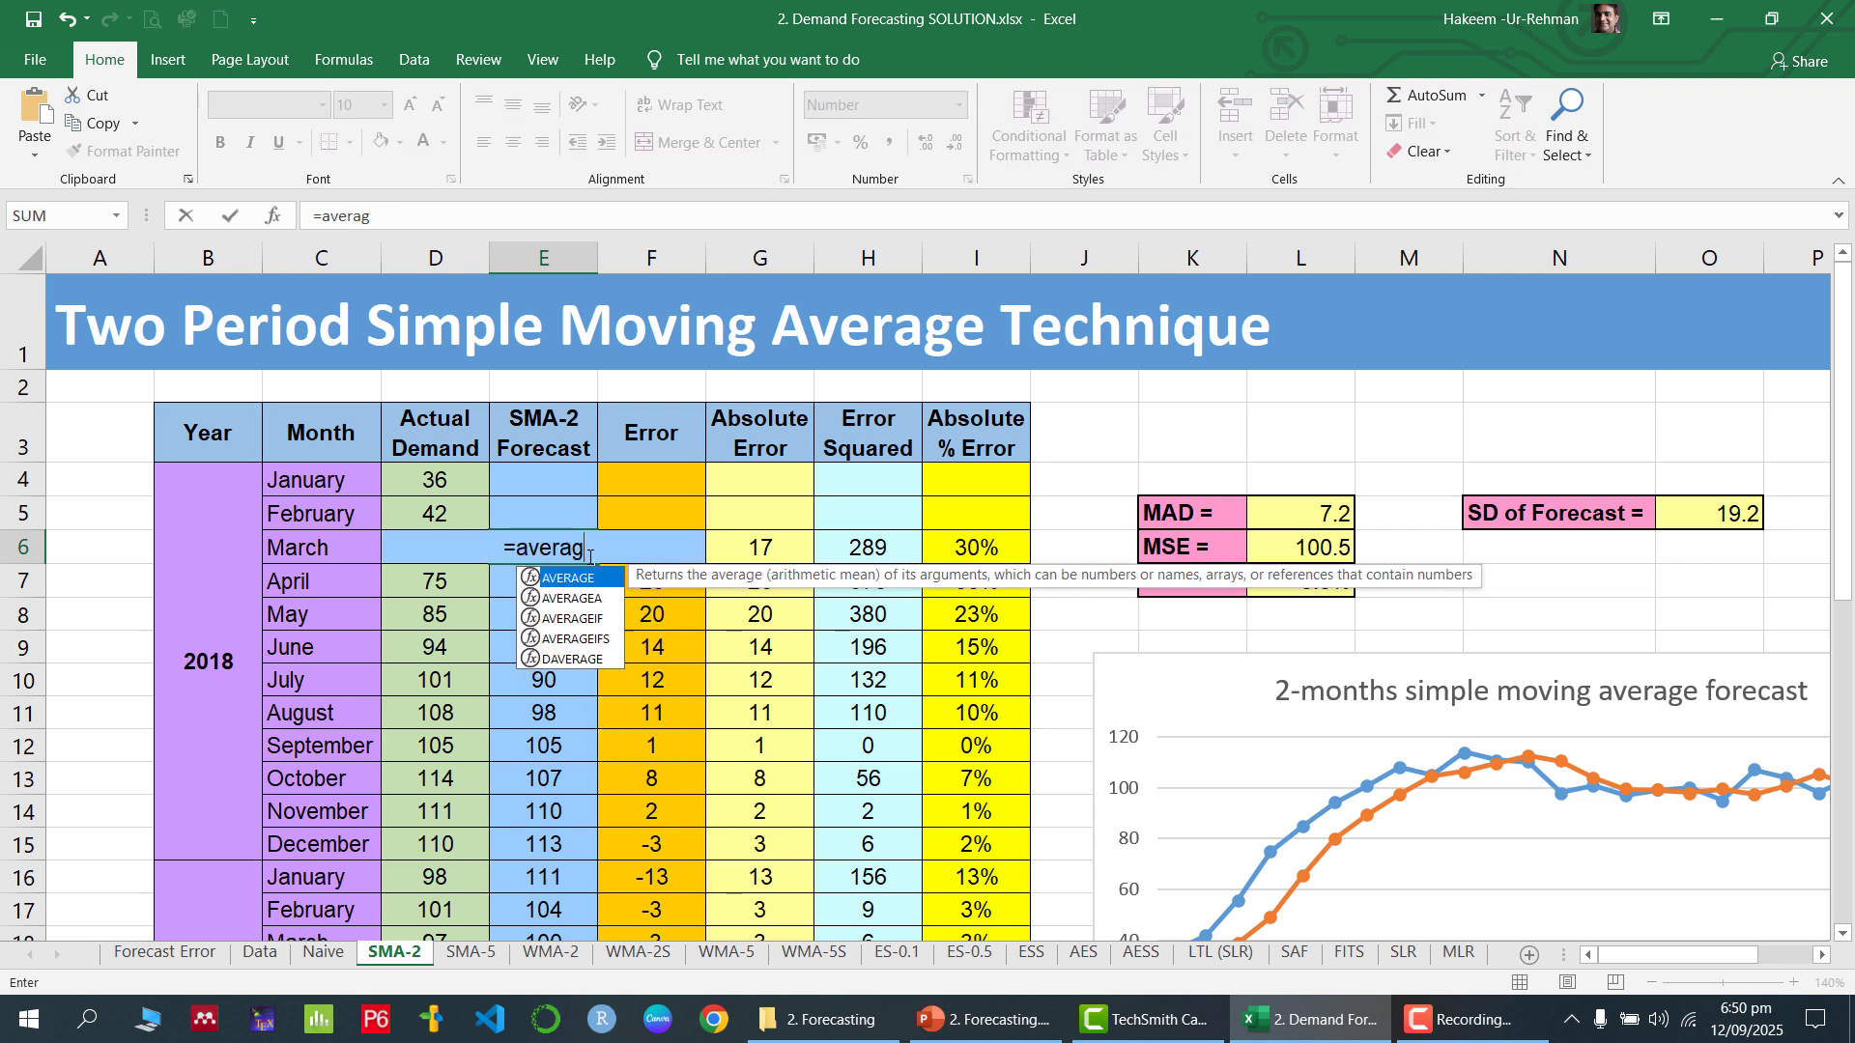
{"action": "type", "text": "e("}
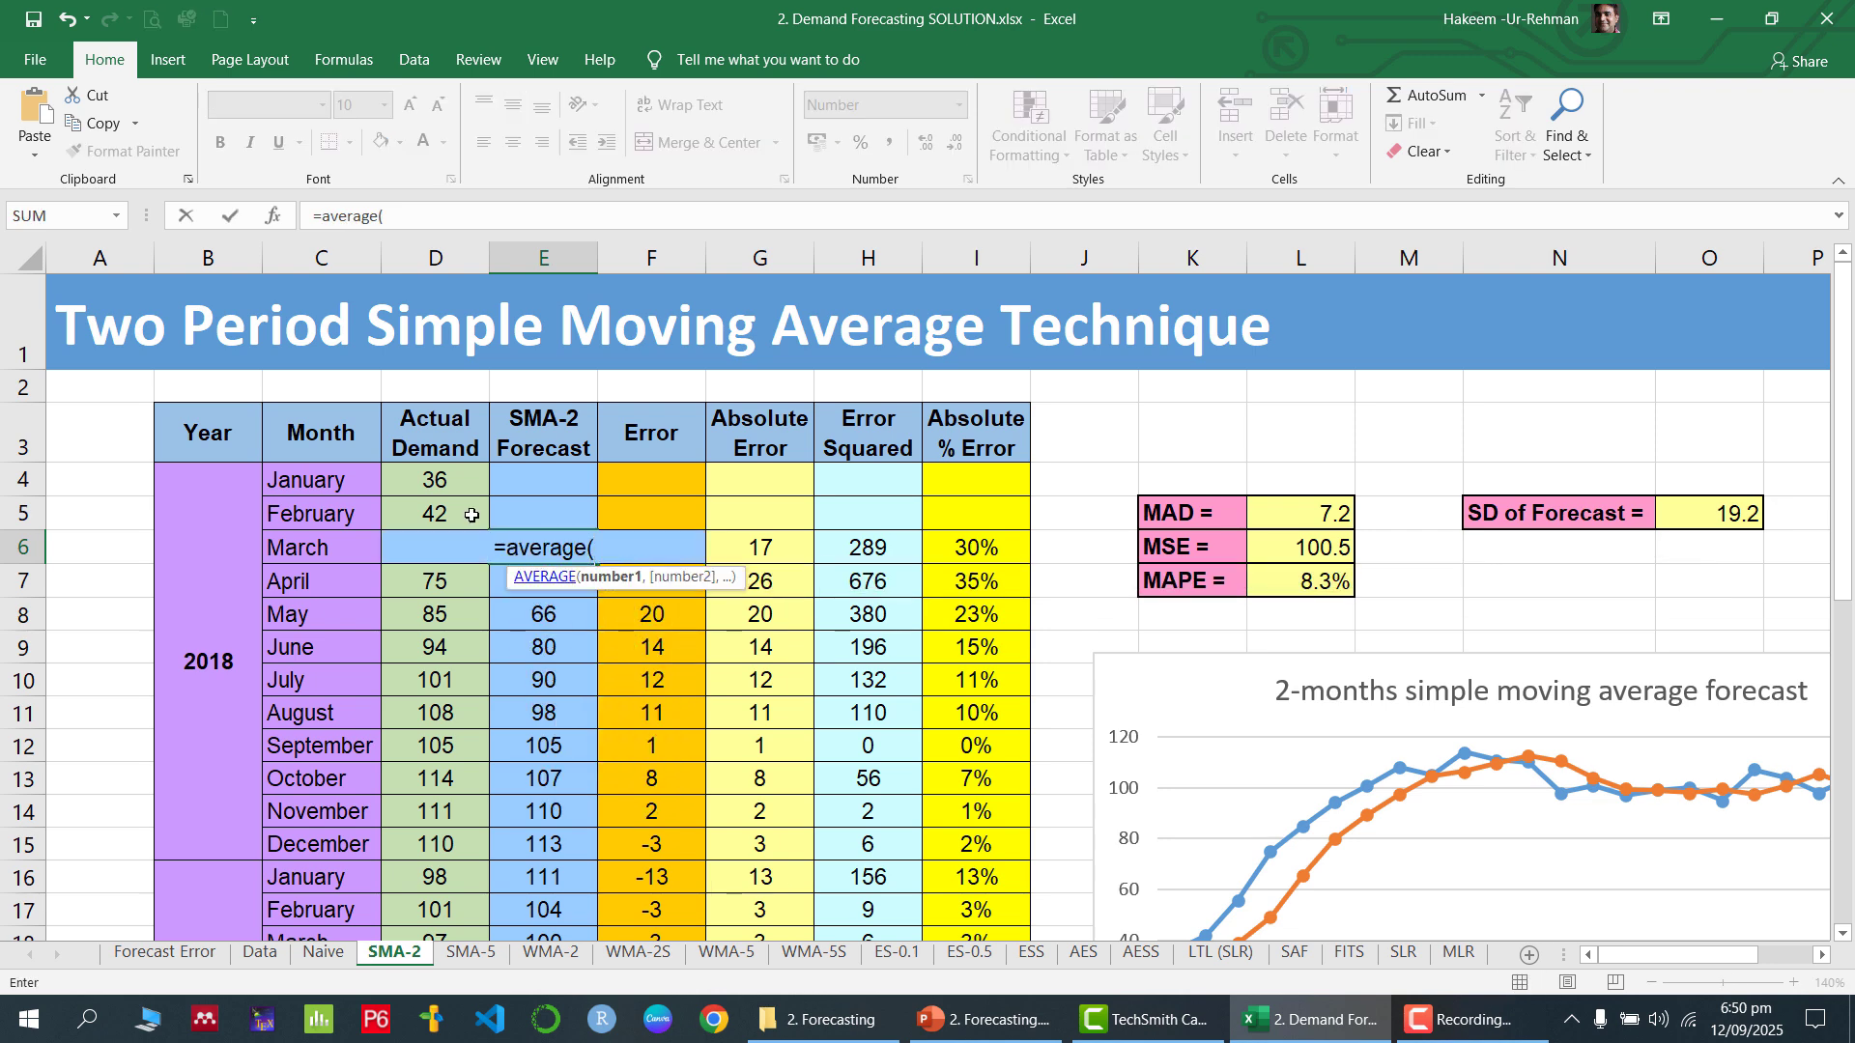
{"action": "left_click_drag", "start_coordinate": [454, 483], "coordinate": [458, 504]}
{"action": "key", "text": "ctrl+Return"}
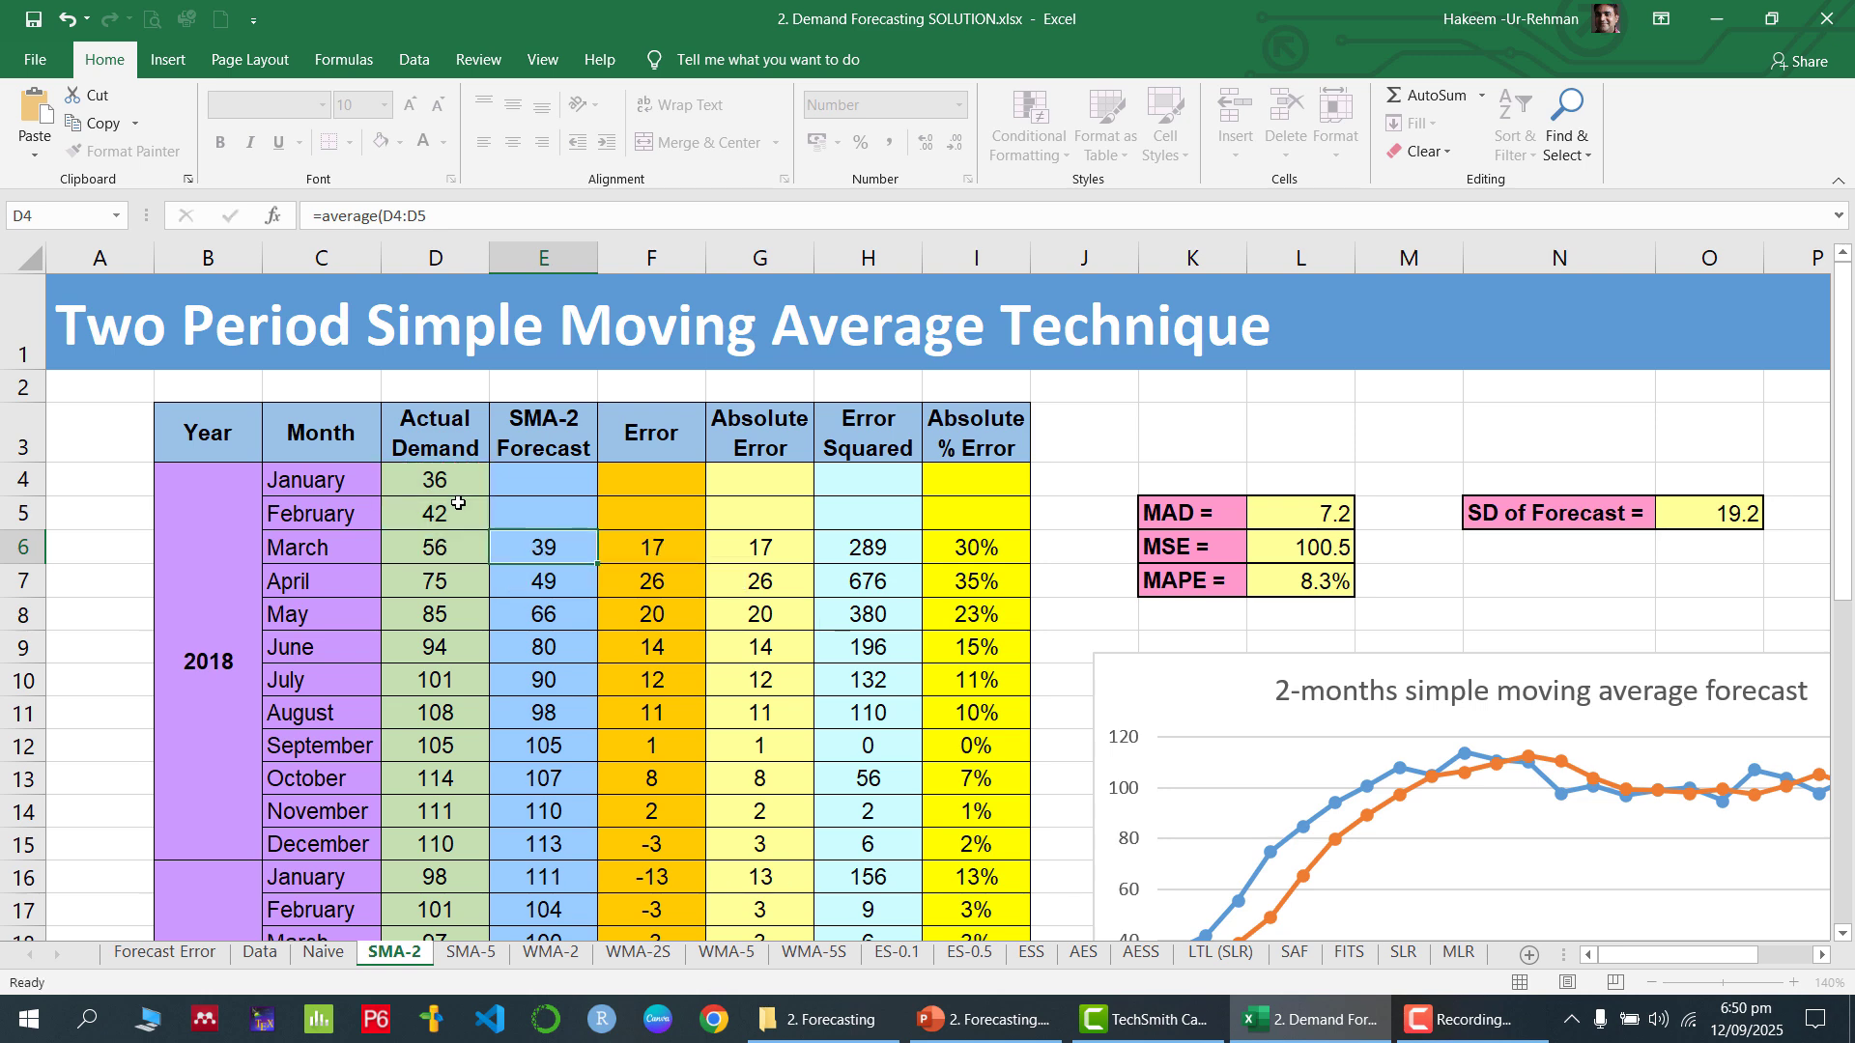
Try =AVERAGE(D5:D6) as the April 2018 forecast in E7 and undo both AVERAGE formula replacements
{"action": "key", "text": "Down"}
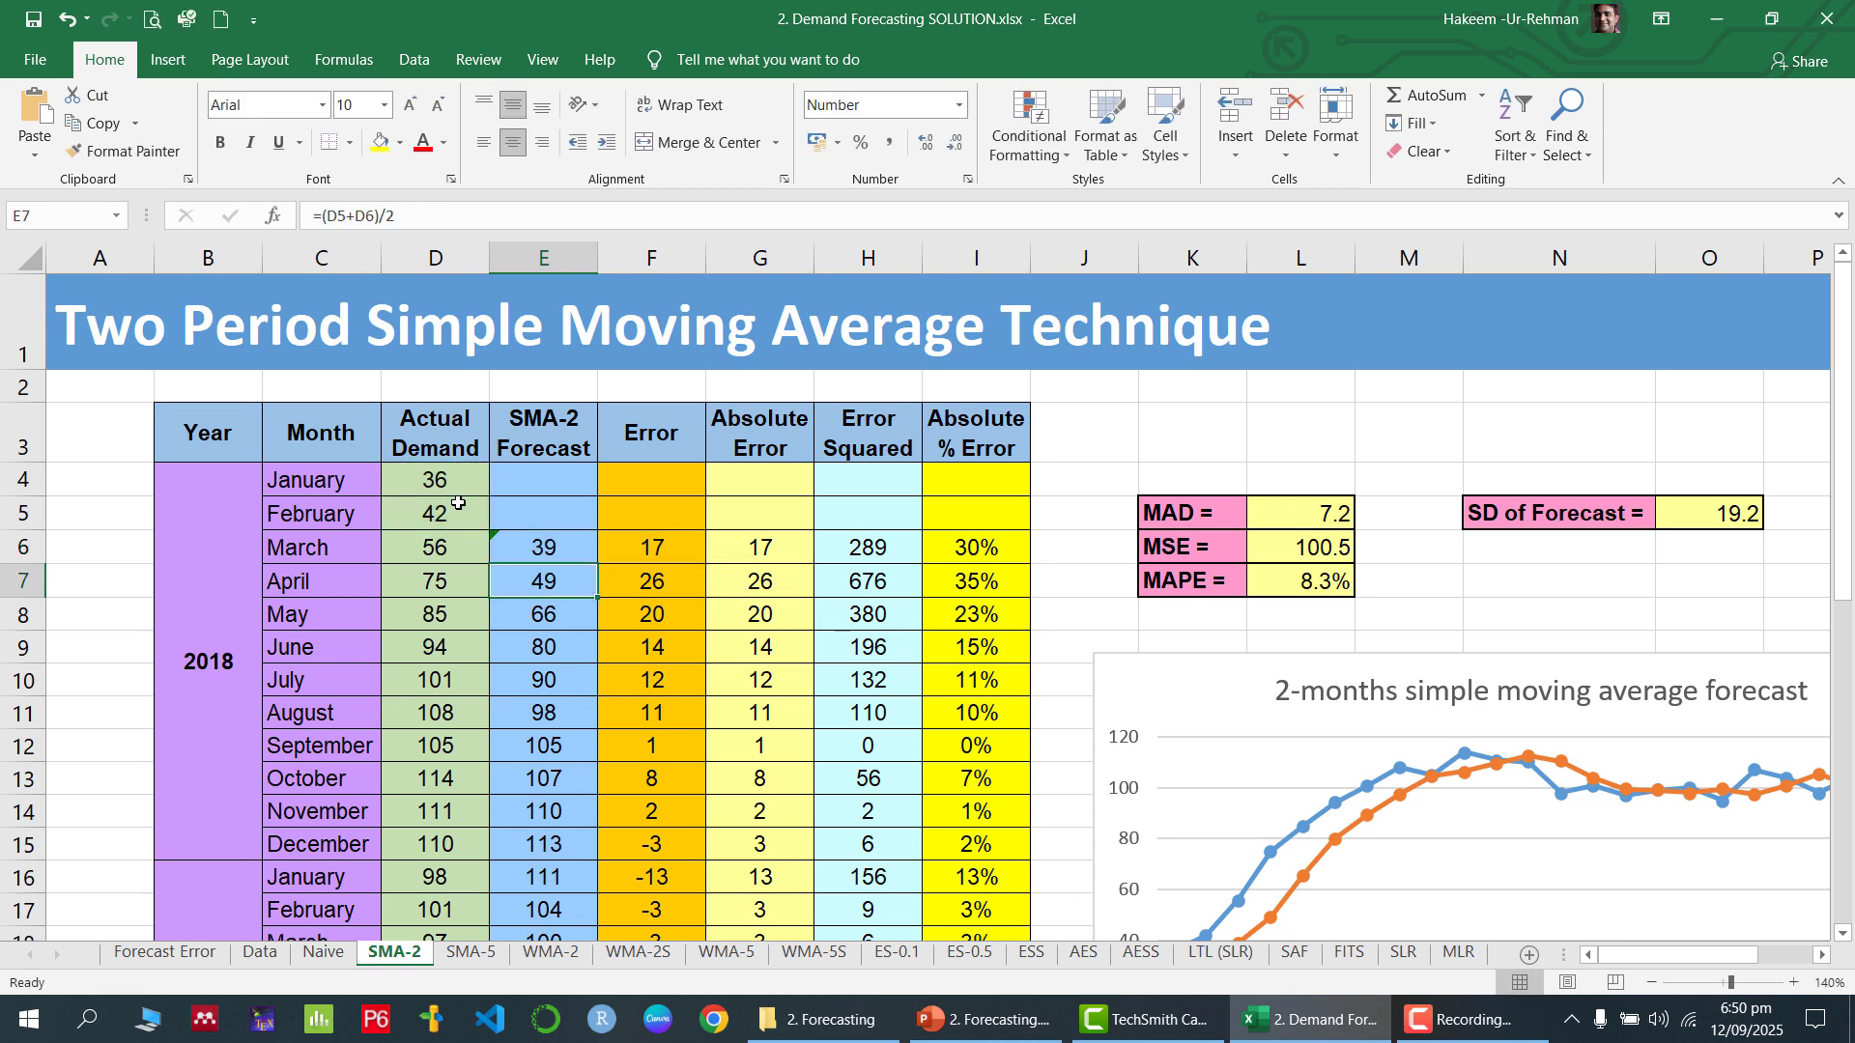
{"action": "type", "text": "=a"}
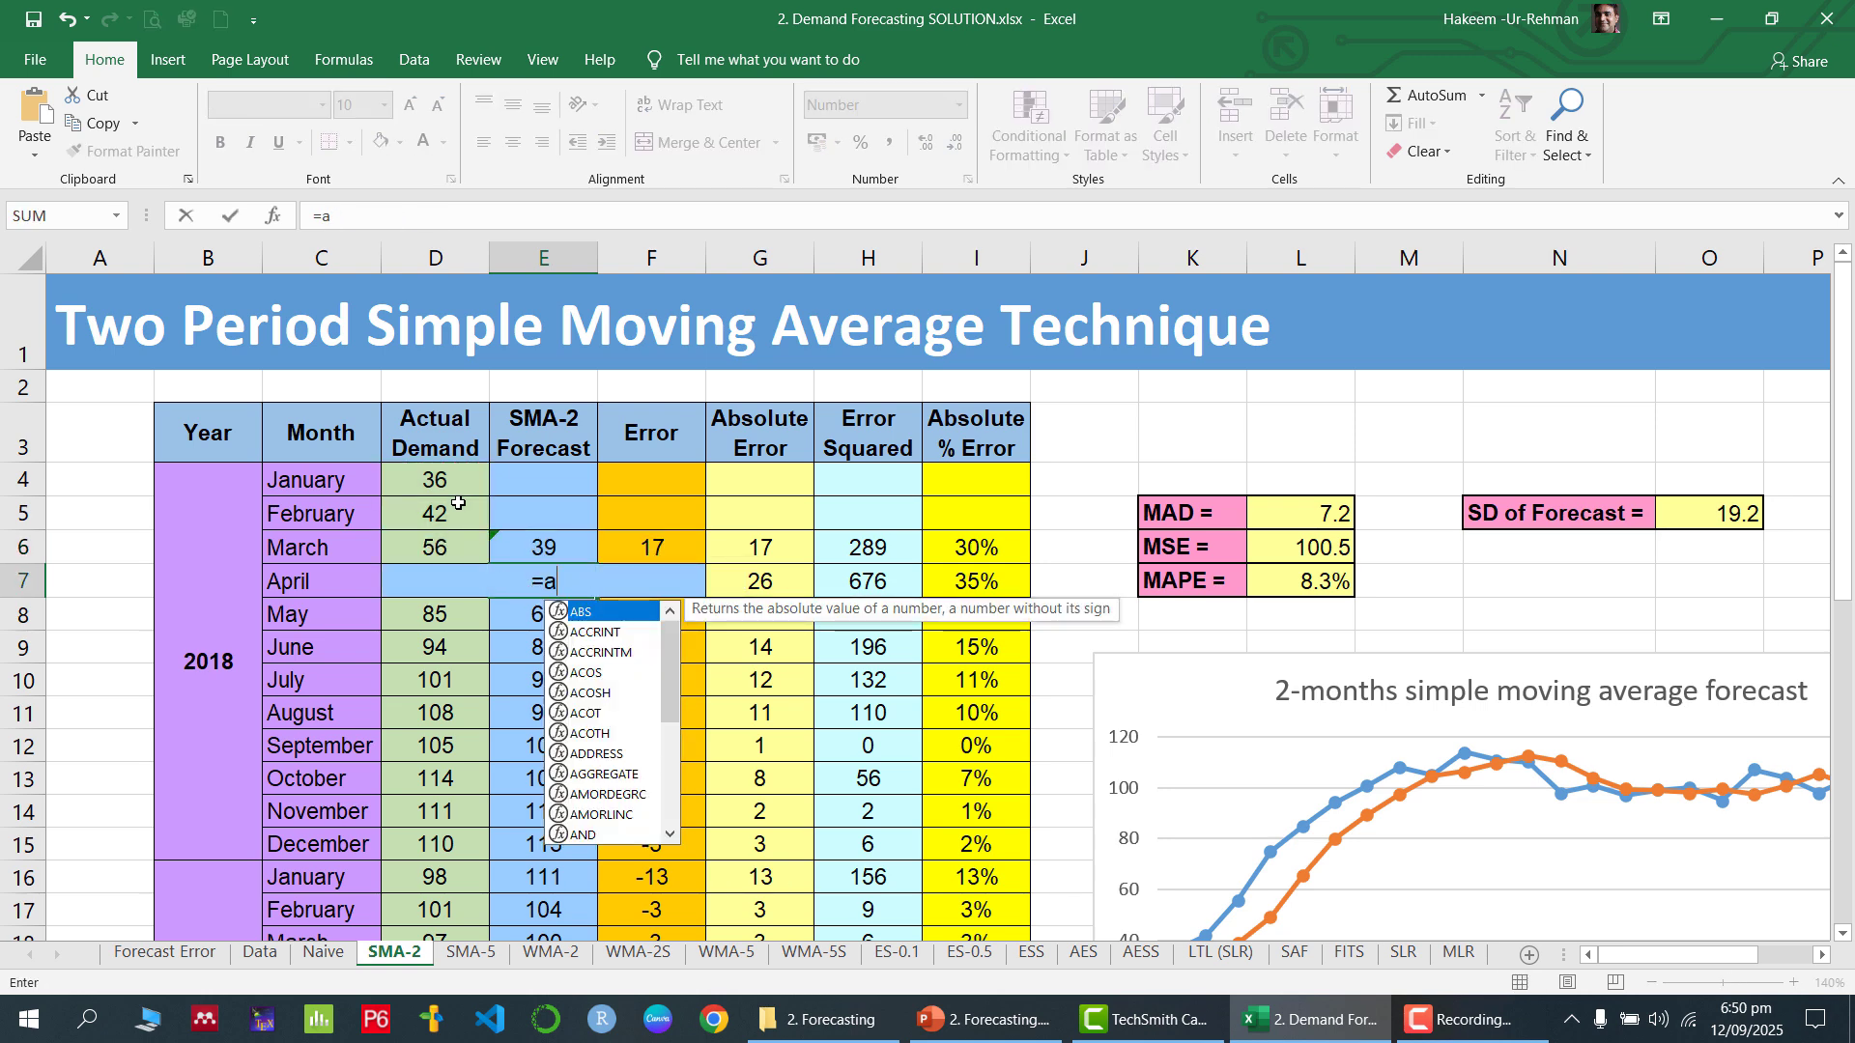
{"action": "type", "text": "verage("}
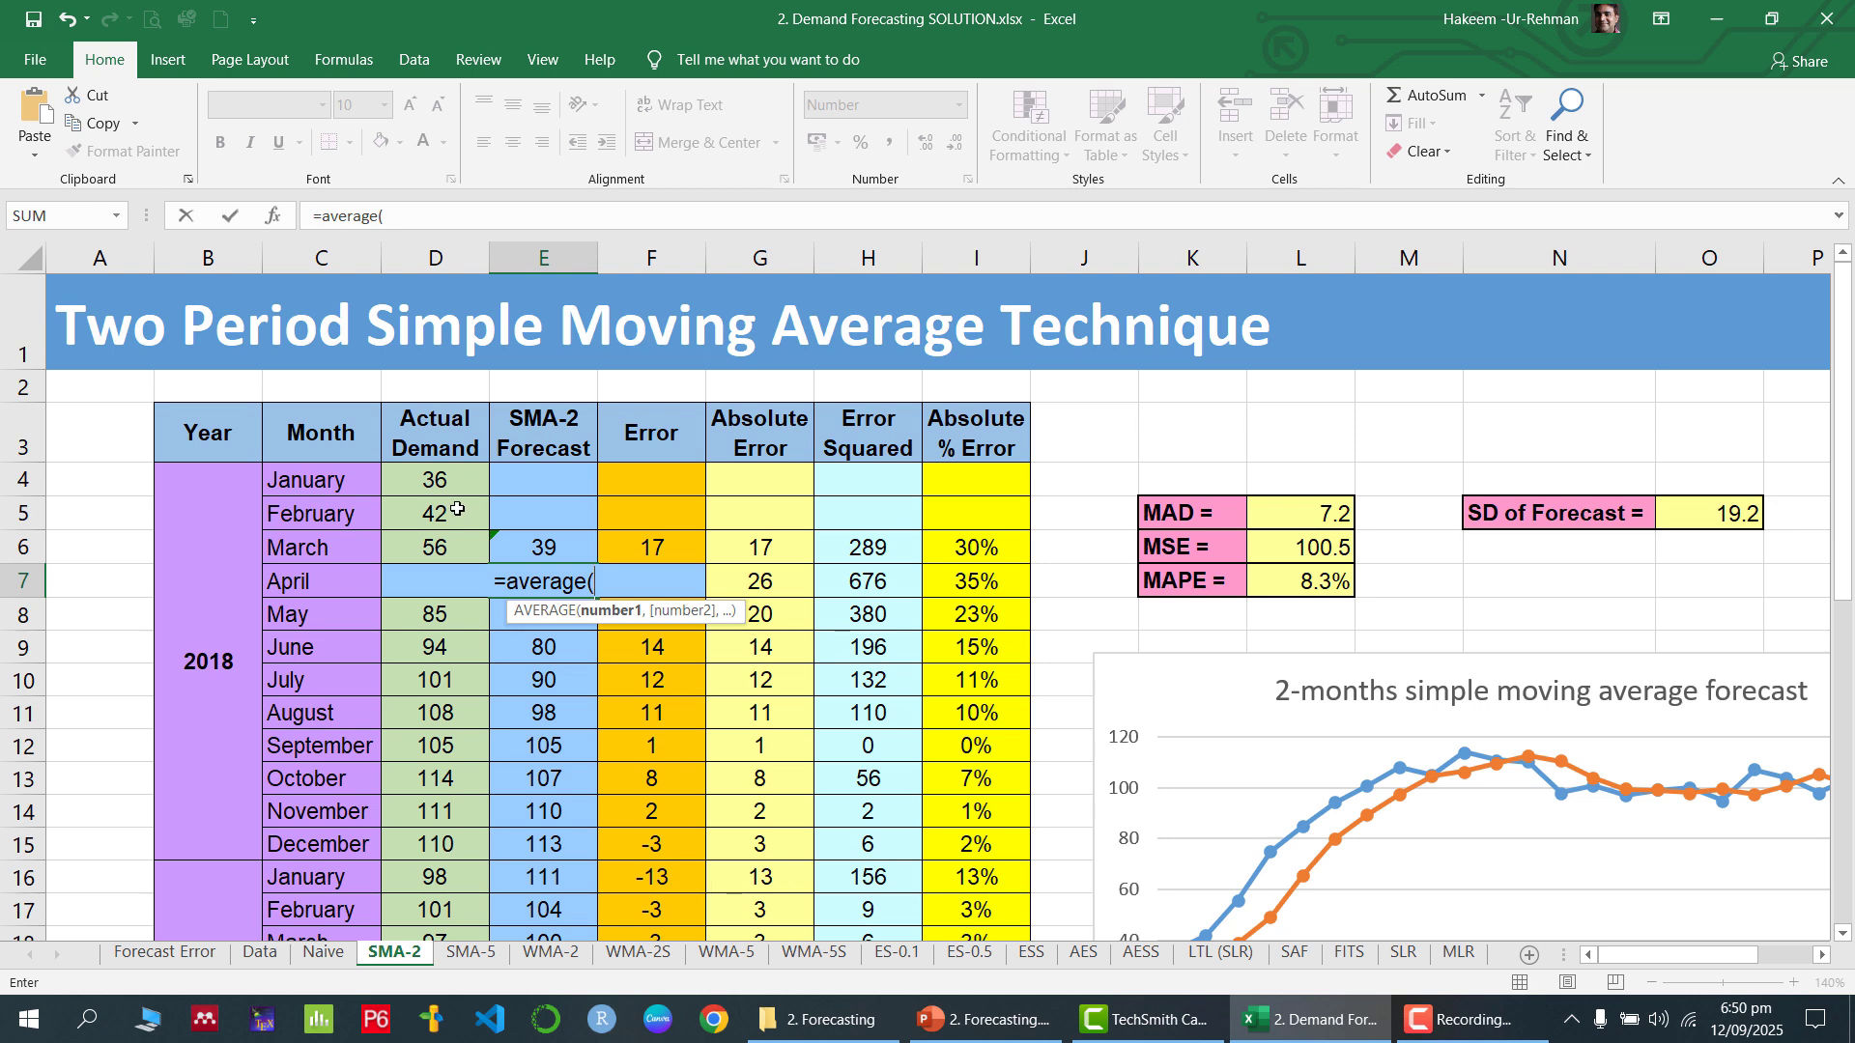
{"action": "left_click_drag", "start_coordinate": [458, 512], "coordinate": [456, 536]}
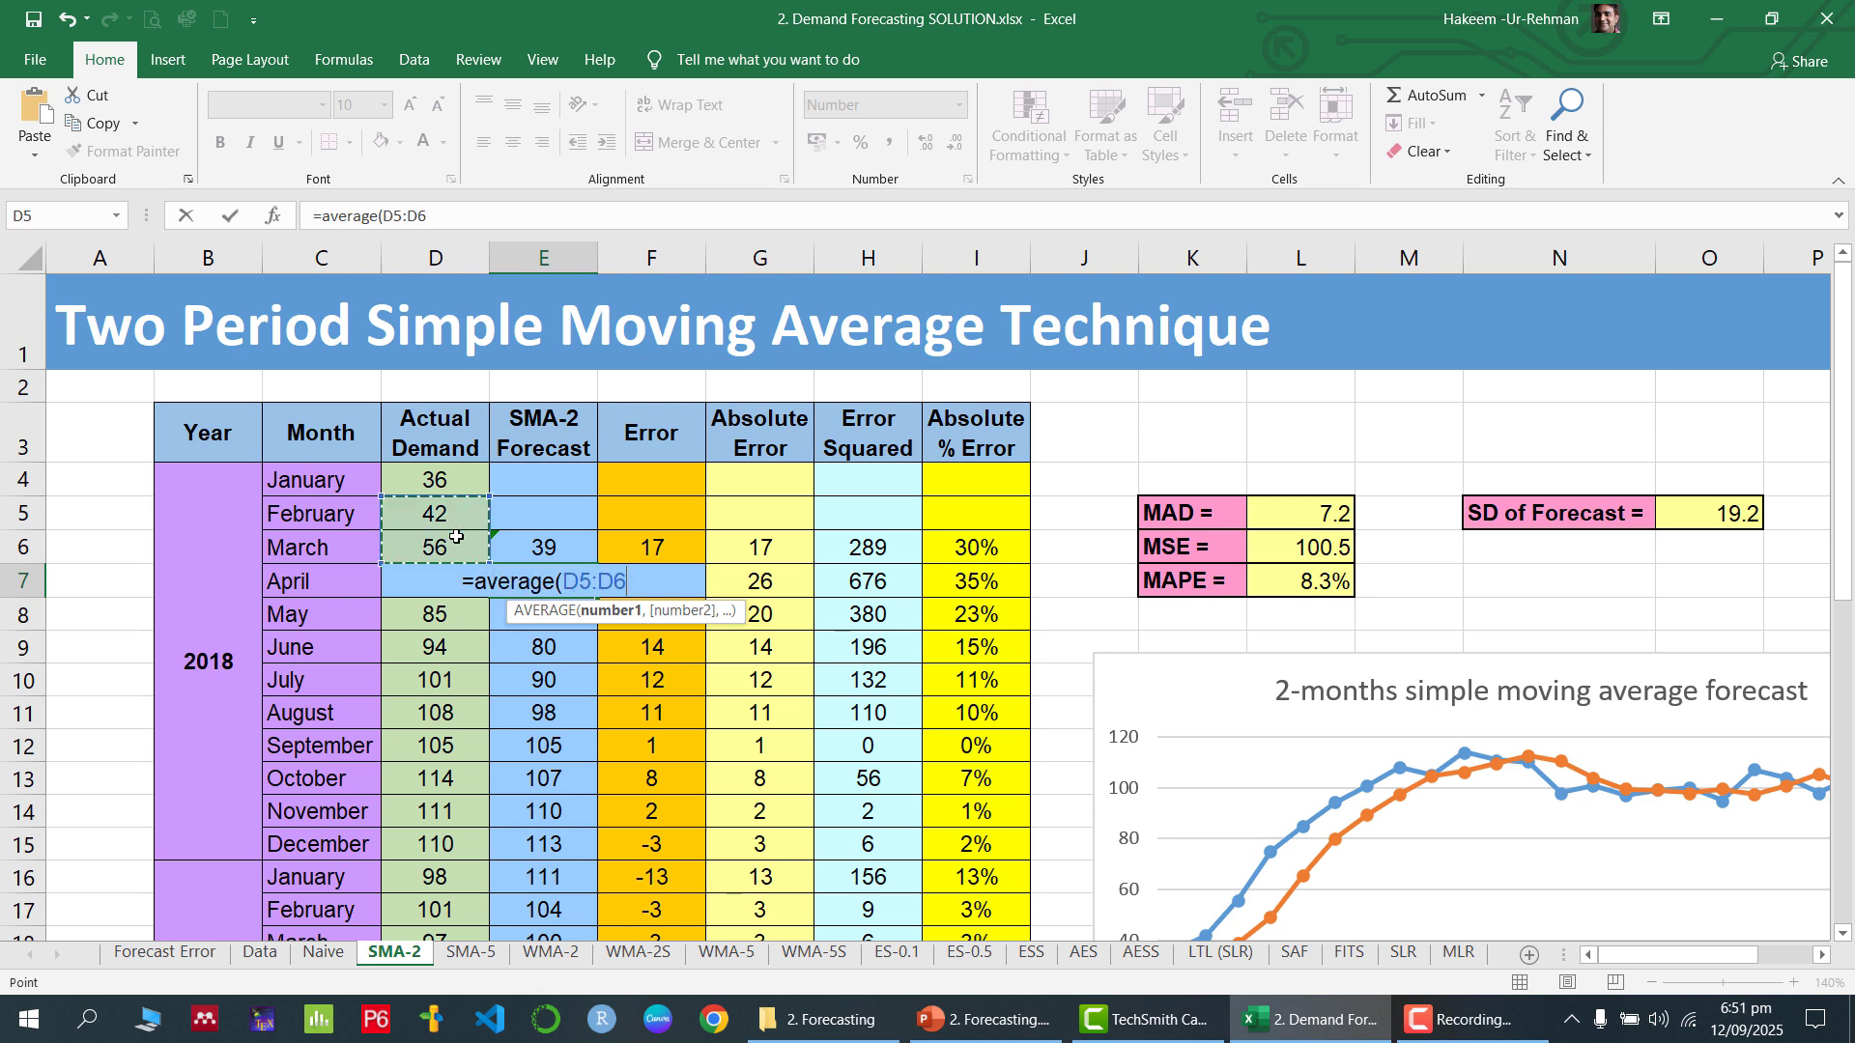
{"action": "key", "text": "Return"}
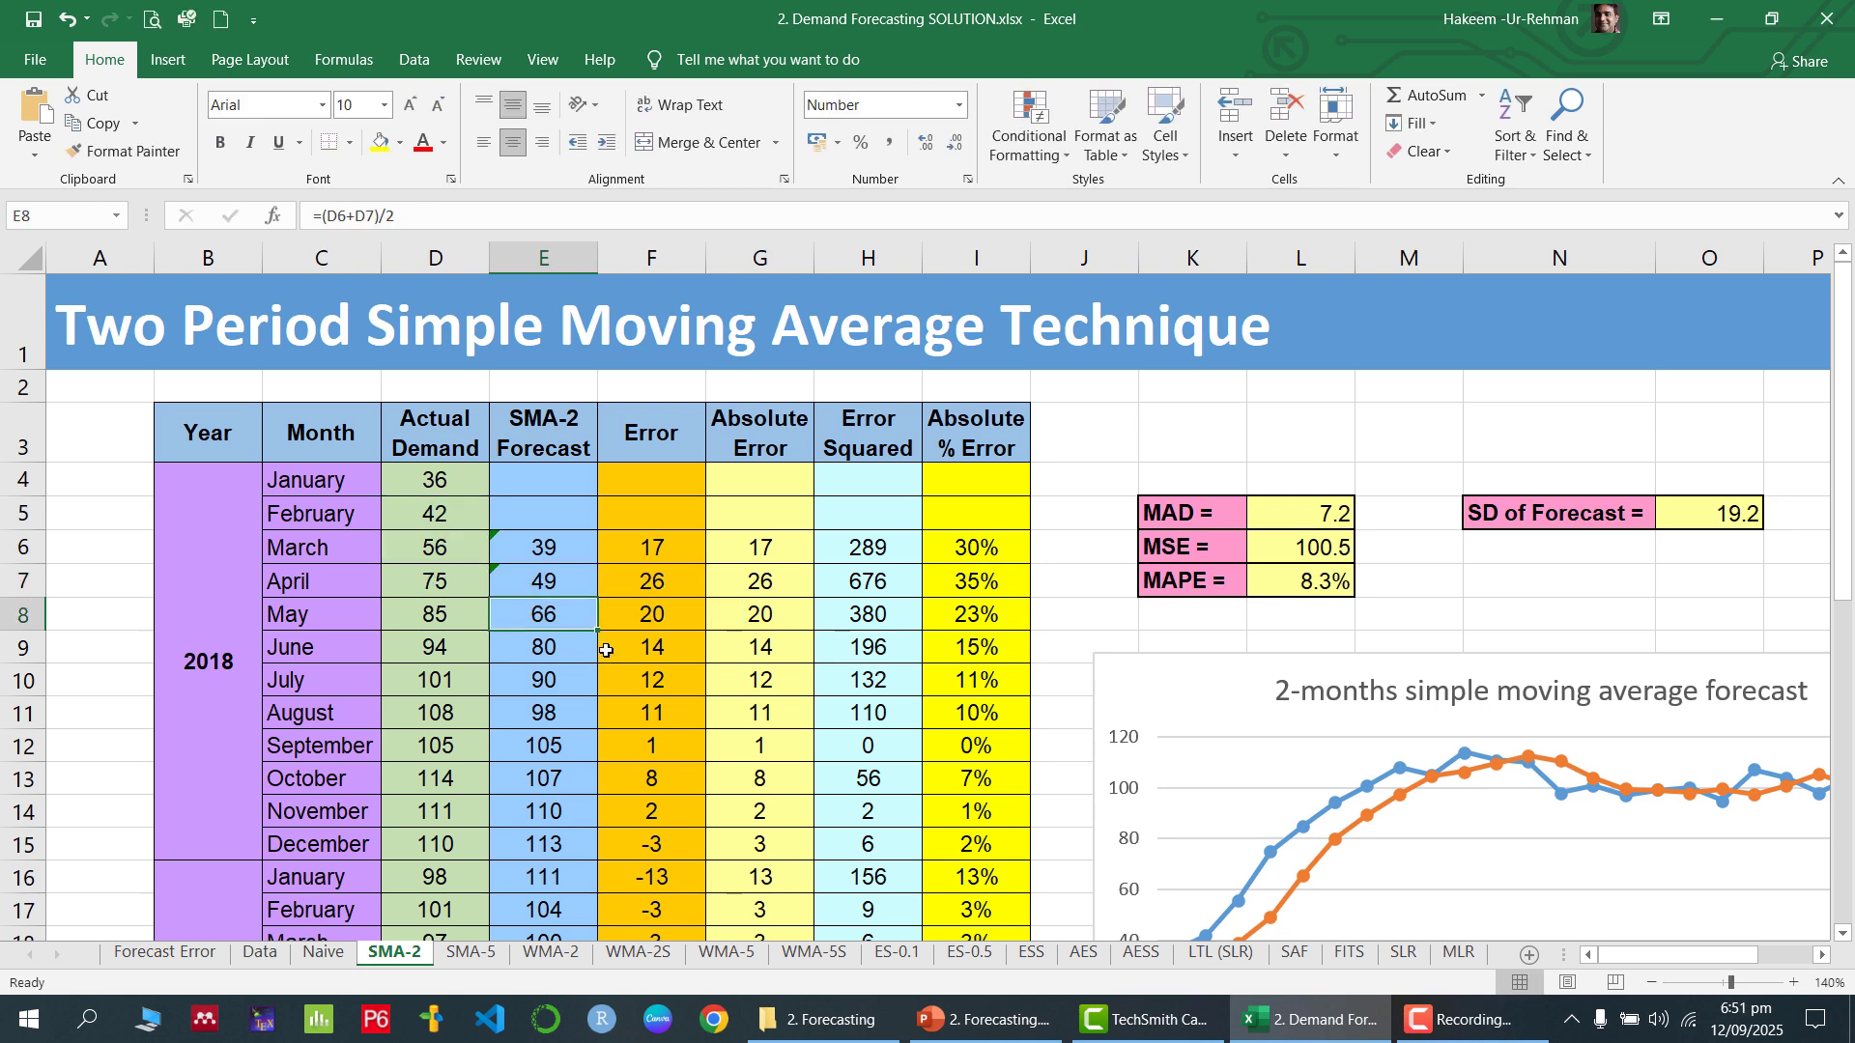
{"action": "key", "text": "Up"}
{"action": "key", "text": "Up"}
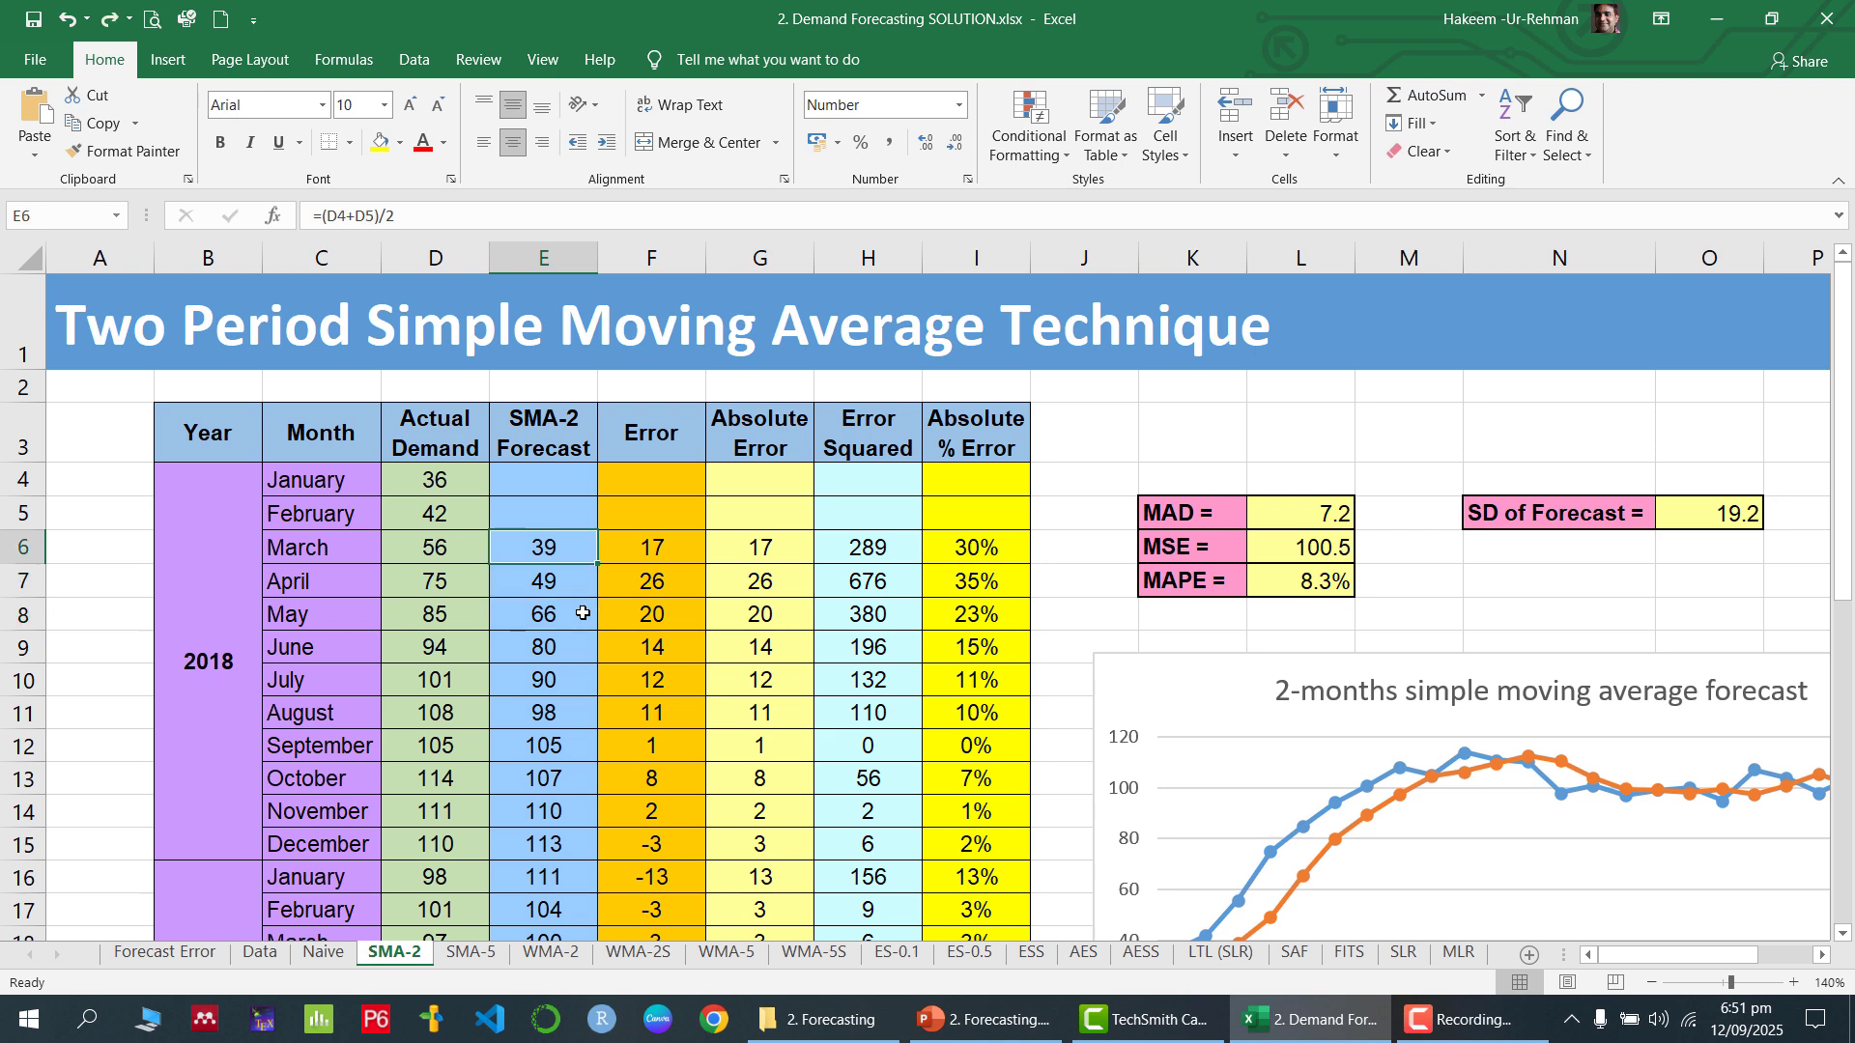
Check the March 2018 forecast formula in E6 and fill it down the SMA-2 Forecast column through January 2020 (E28)
{"action": "double_click", "coordinate": [569, 550]}
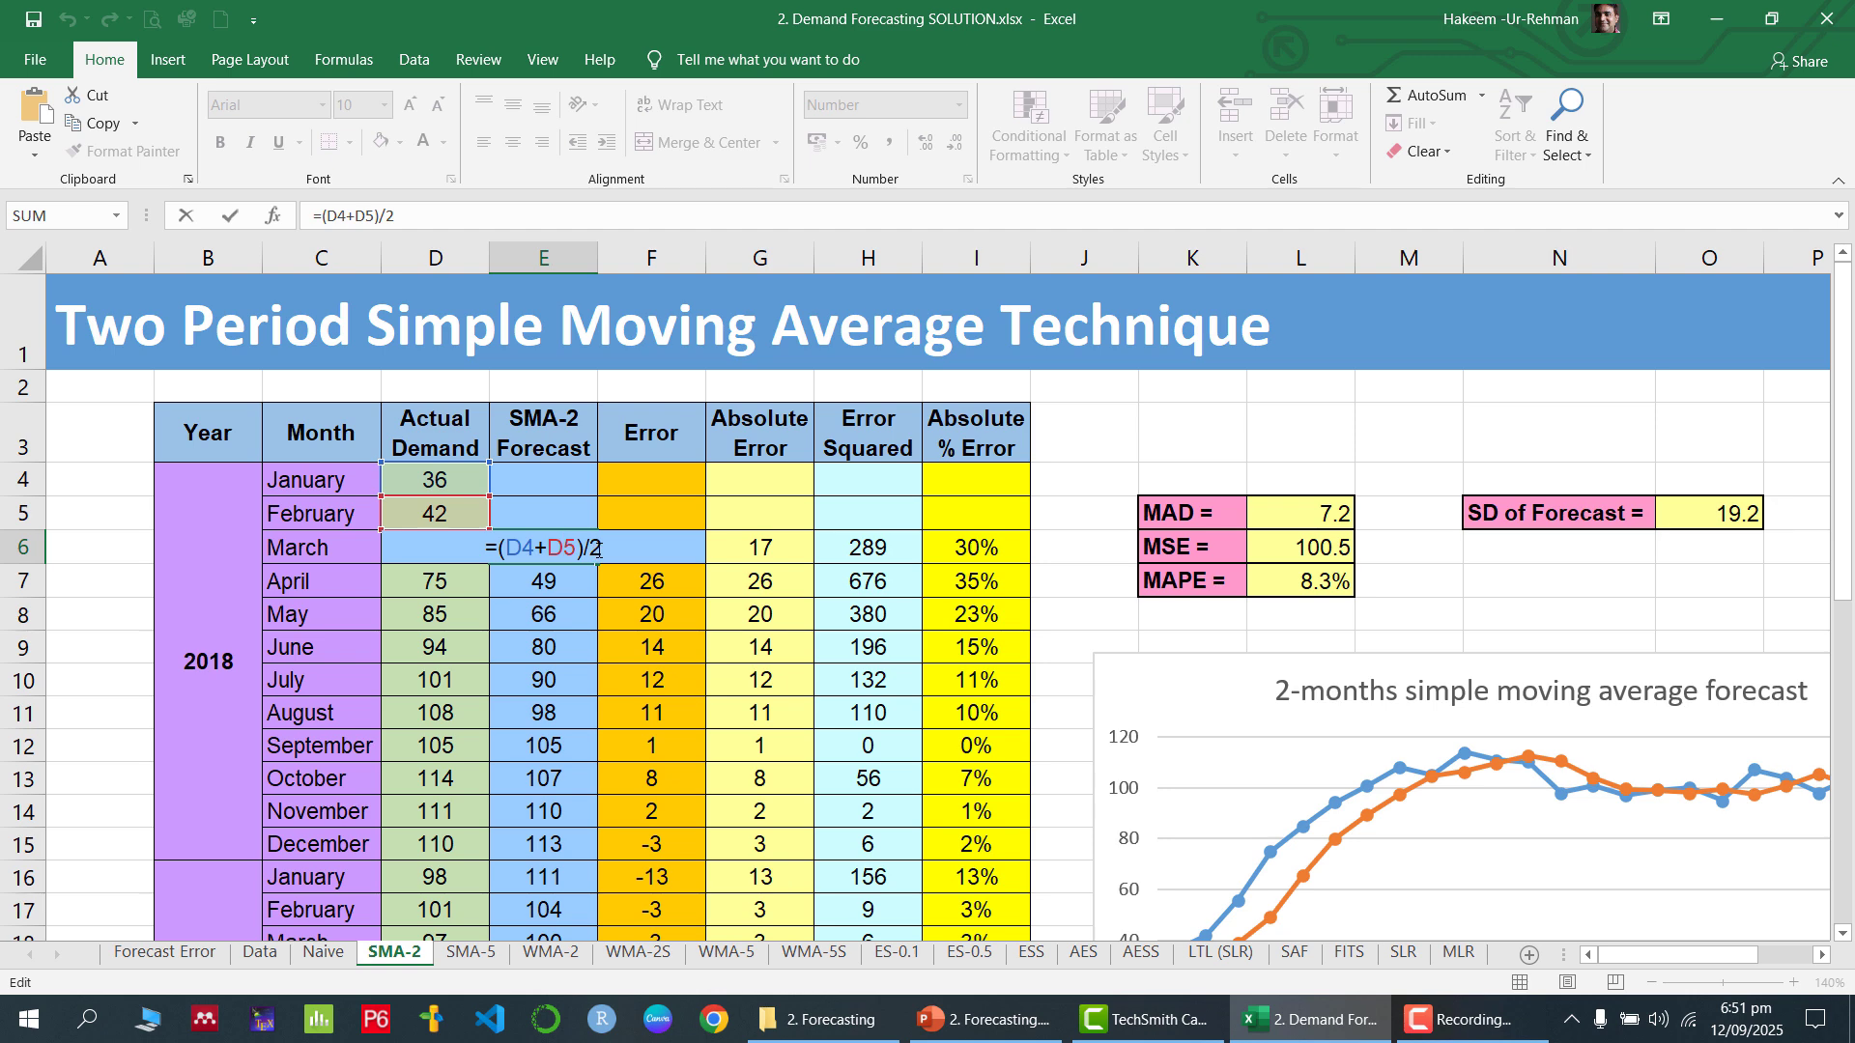
{"action": "key", "text": "Return"}
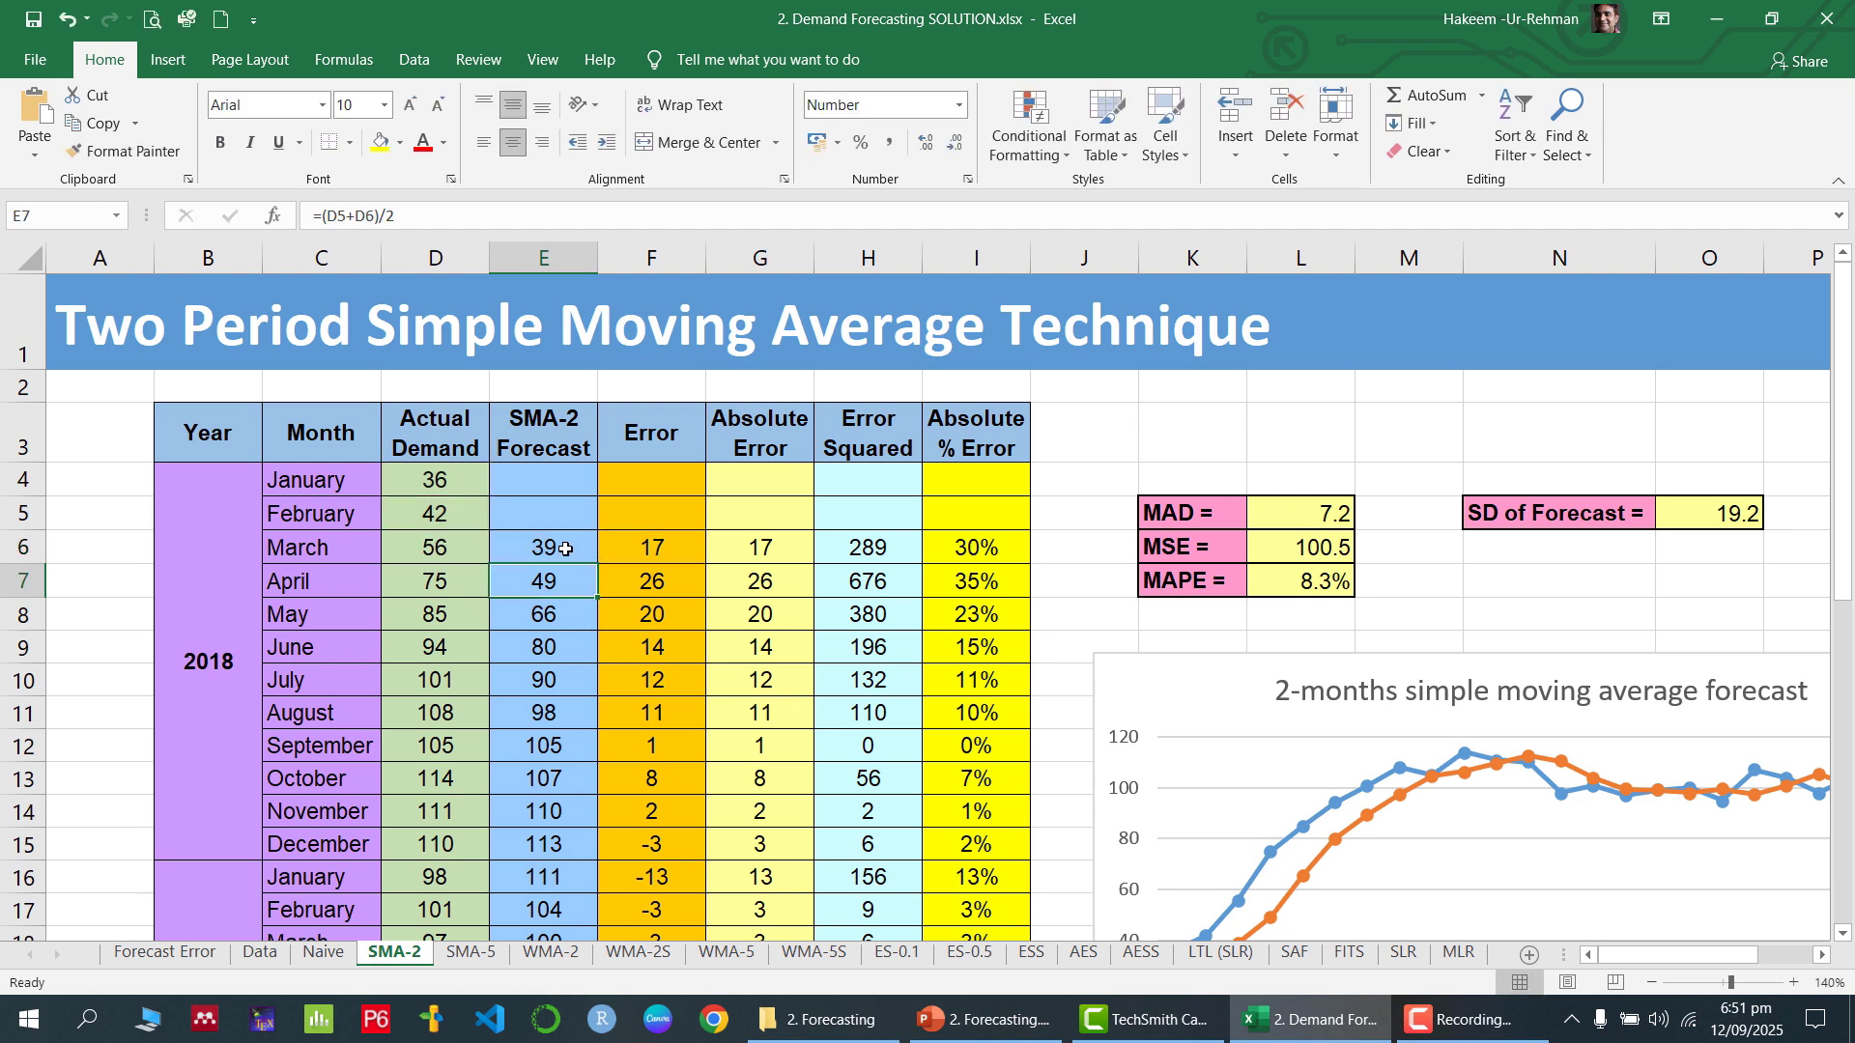
{"action": "left_click", "coordinate": [568, 551]}
{"action": "left_click_drag", "start_coordinate": [598, 564], "coordinate": [595, 829]}
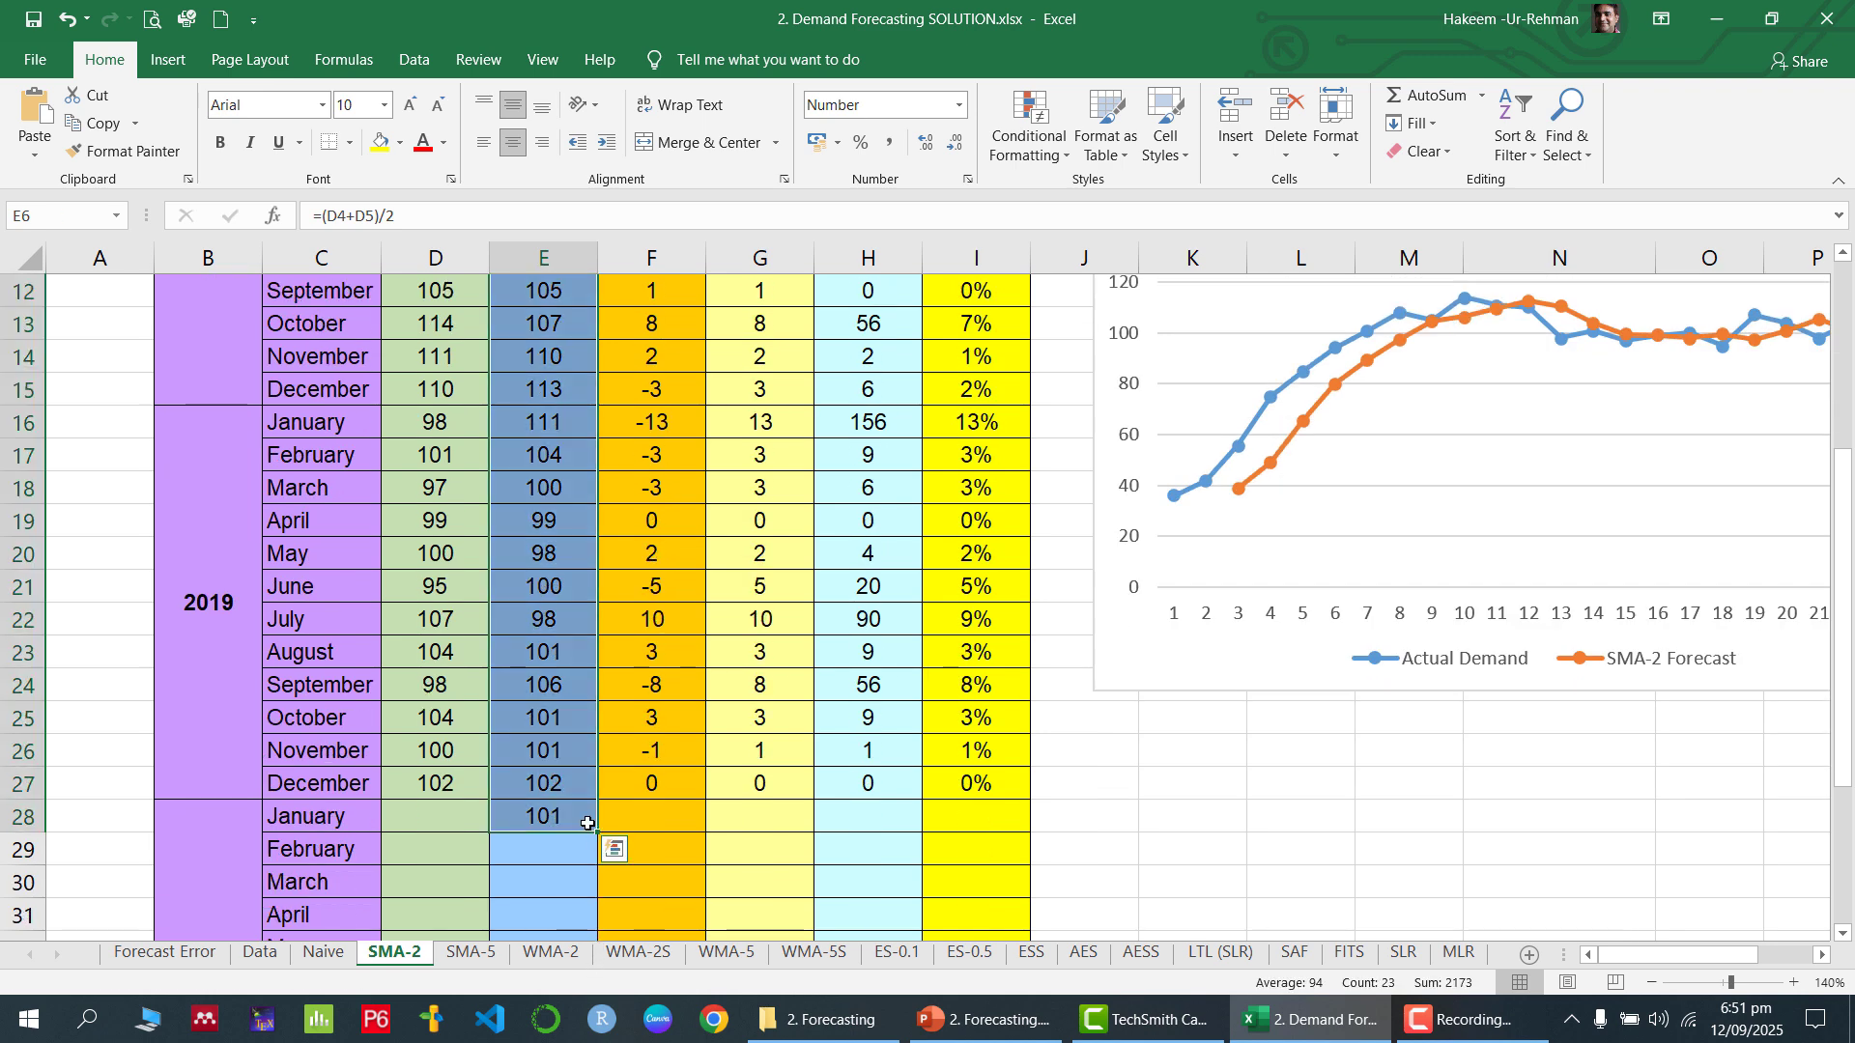
{"action": "left_click", "coordinate": [572, 814]}
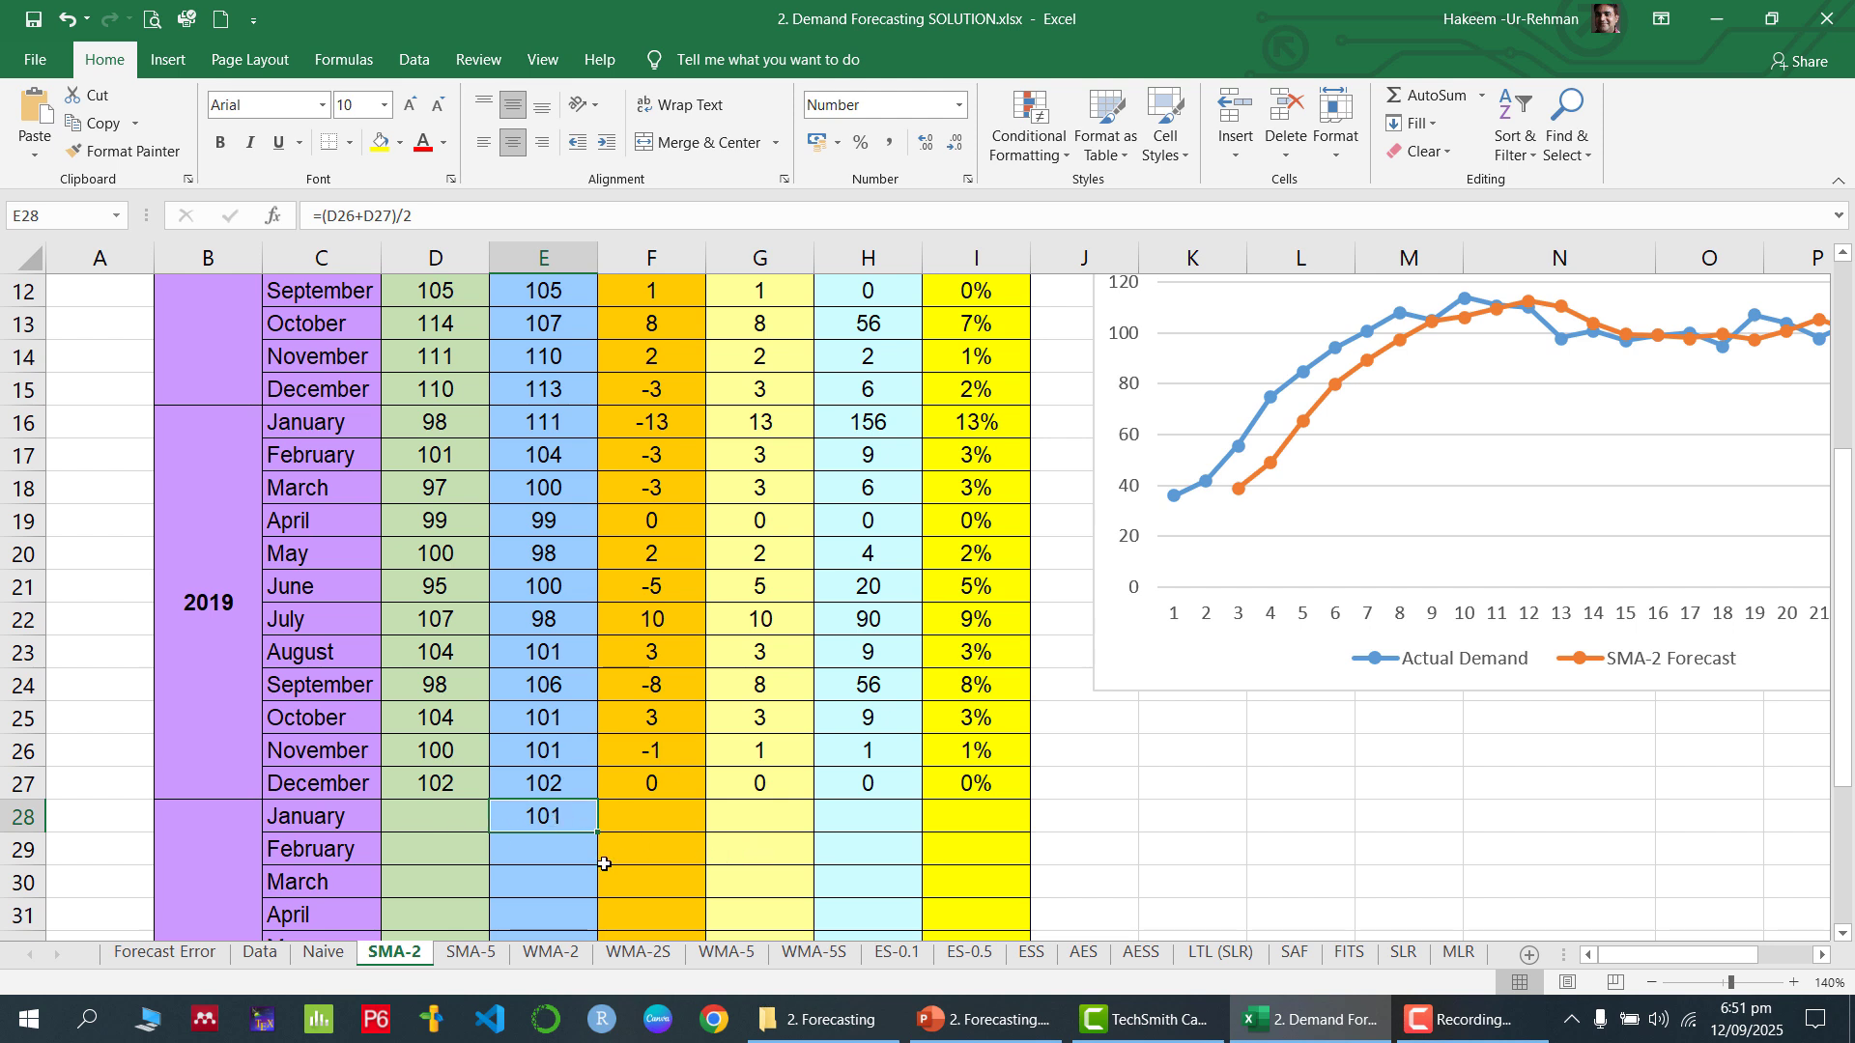
Review the SMA-2 forecast table and check the formulas behind MAD, MSE and MAPE
{"action": "scroll", "coordinate": [565, 522], "scroll_direction": "up", "scroll_amount": 4}
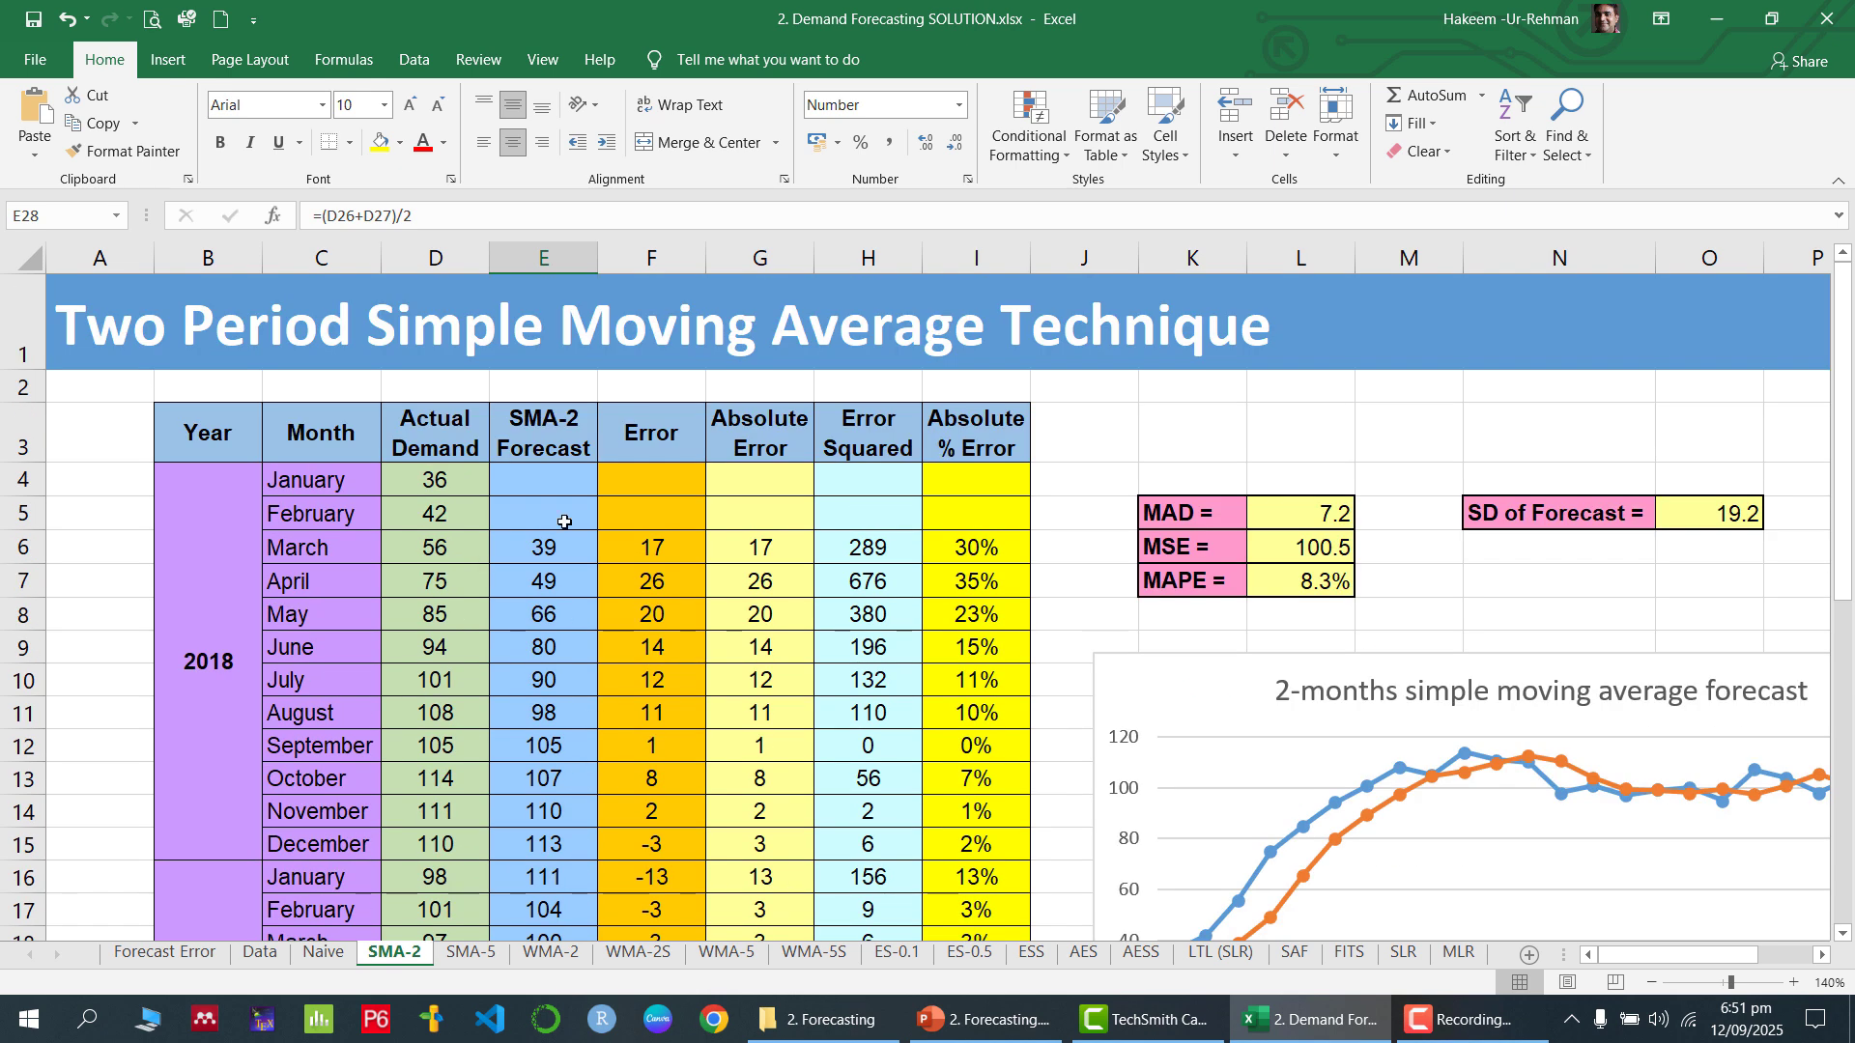
{"action": "scroll", "coordinate": [572, 488], "scroll_direction": "down", "scroll_amount": 6}
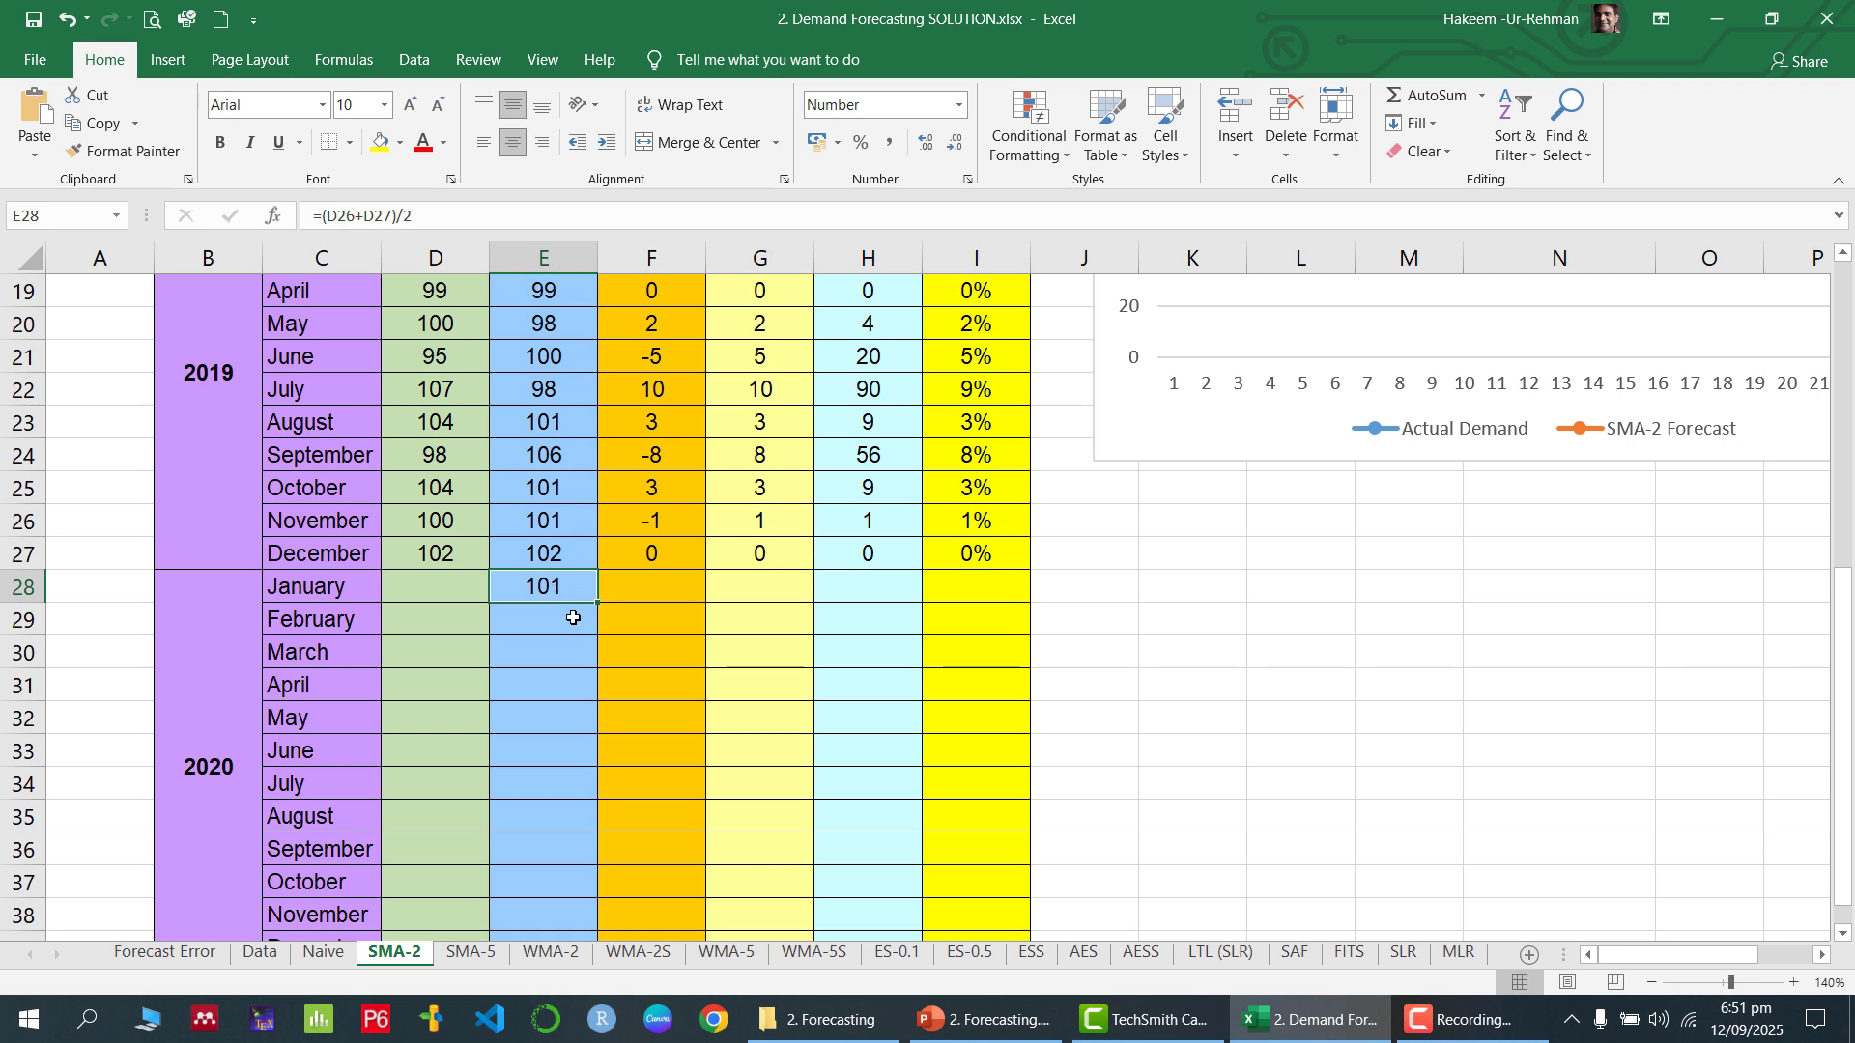
{"action": "scroll", "coordinate": [611, 619], "scroll_direction": "up", "scroll_amount": 6}
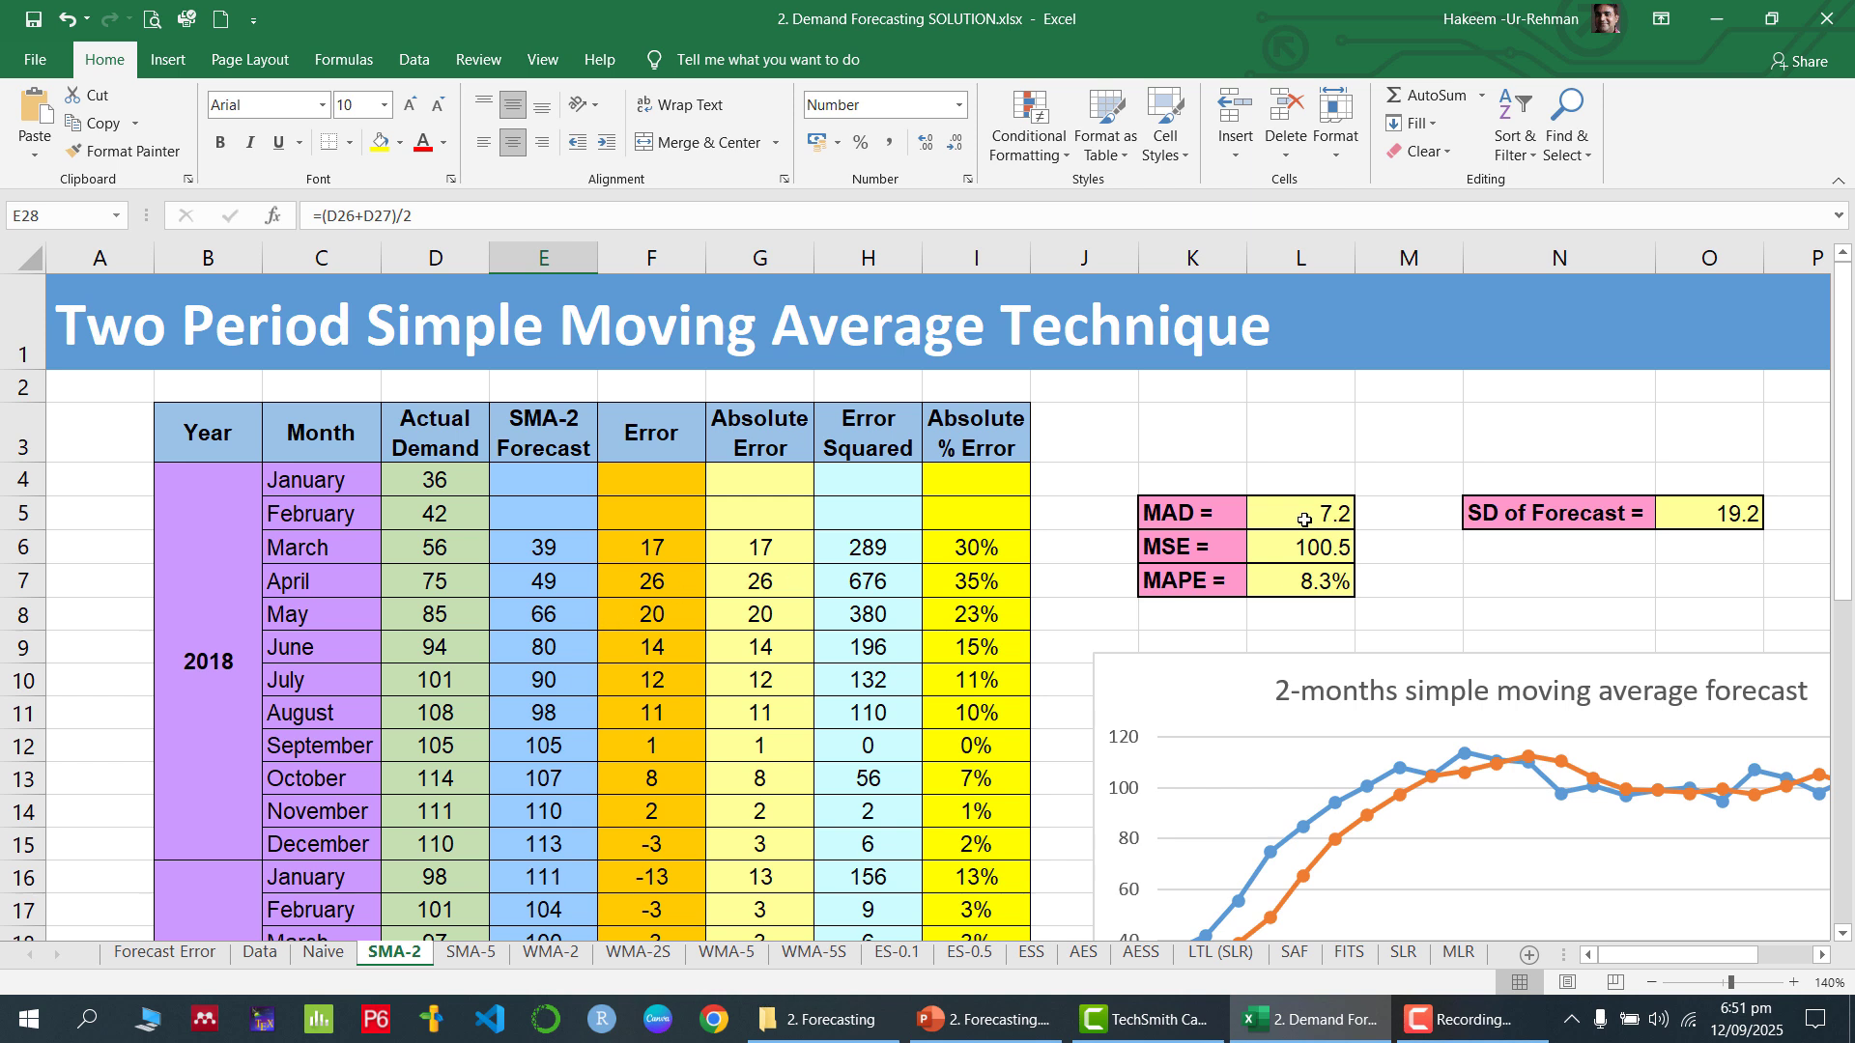
{"action": "left_click", "coordinate": [1304, 521]}
{"action": "left_click", "coordinate": [1324, 549]}
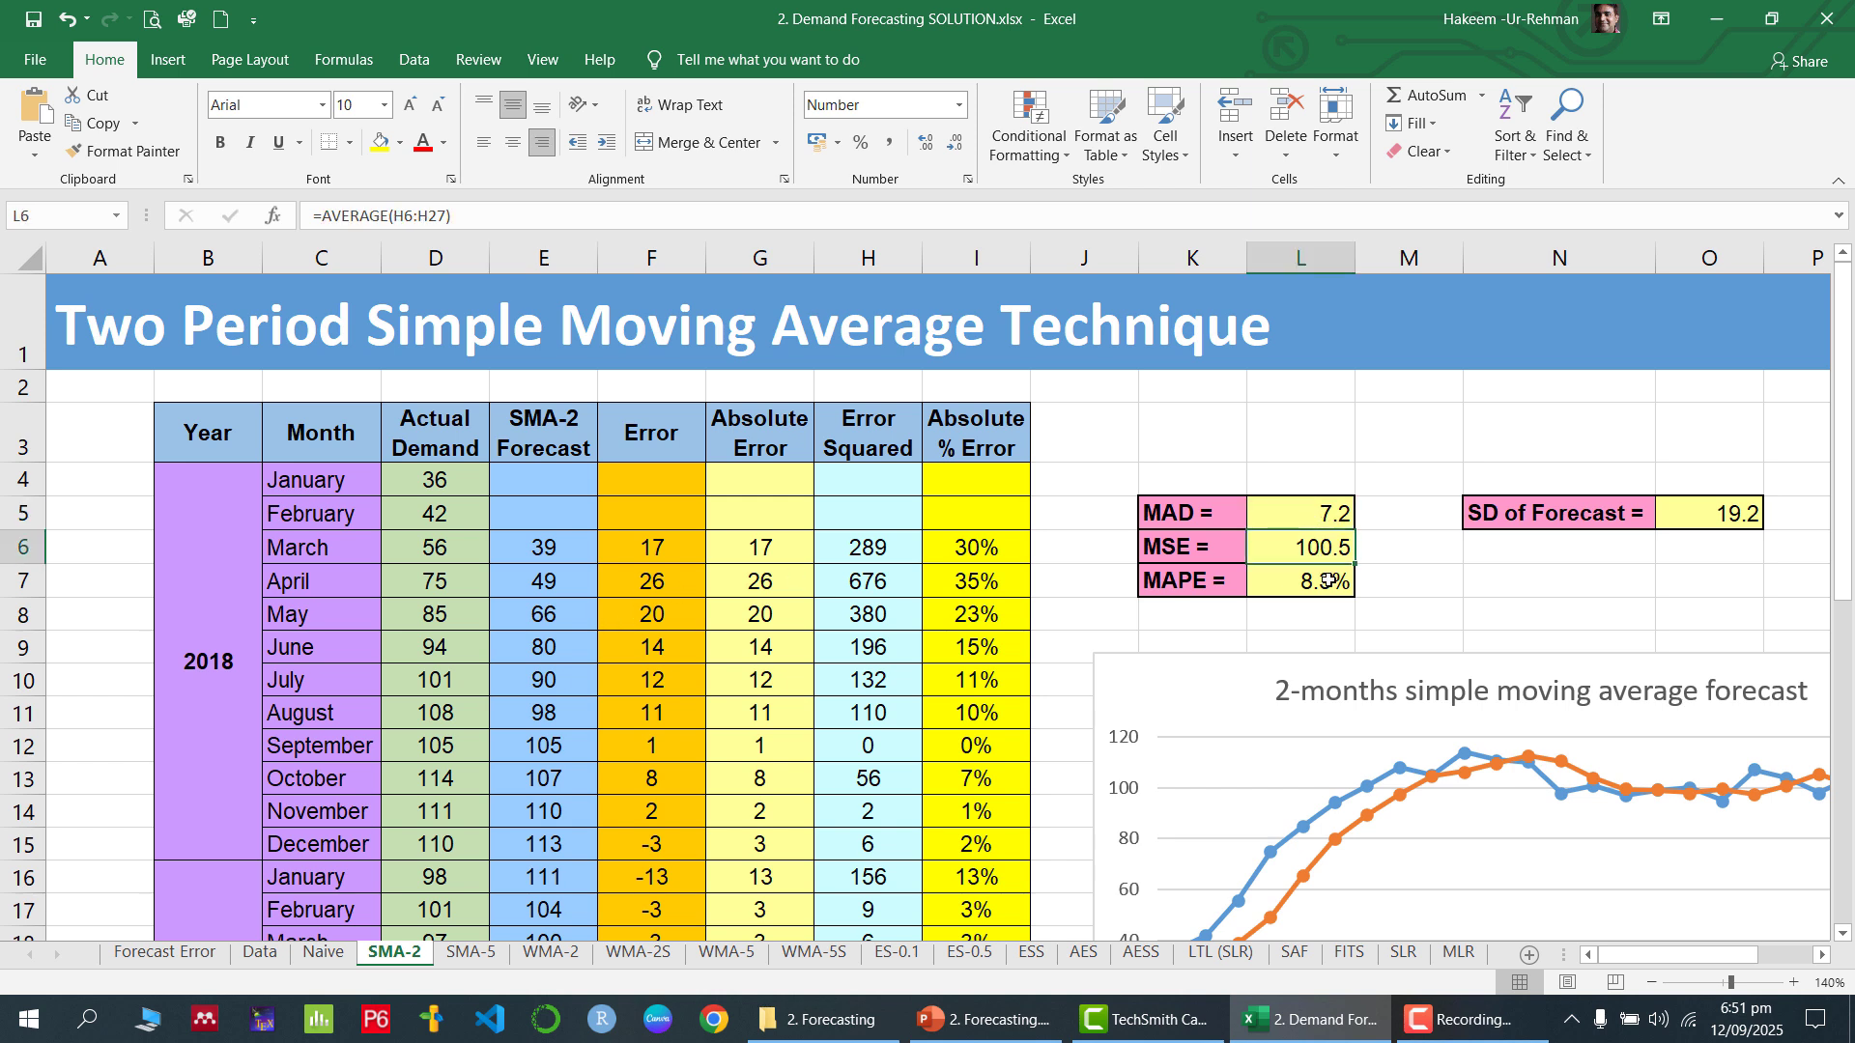
{"action": "left_click", "coordinate": [1327, 581]}
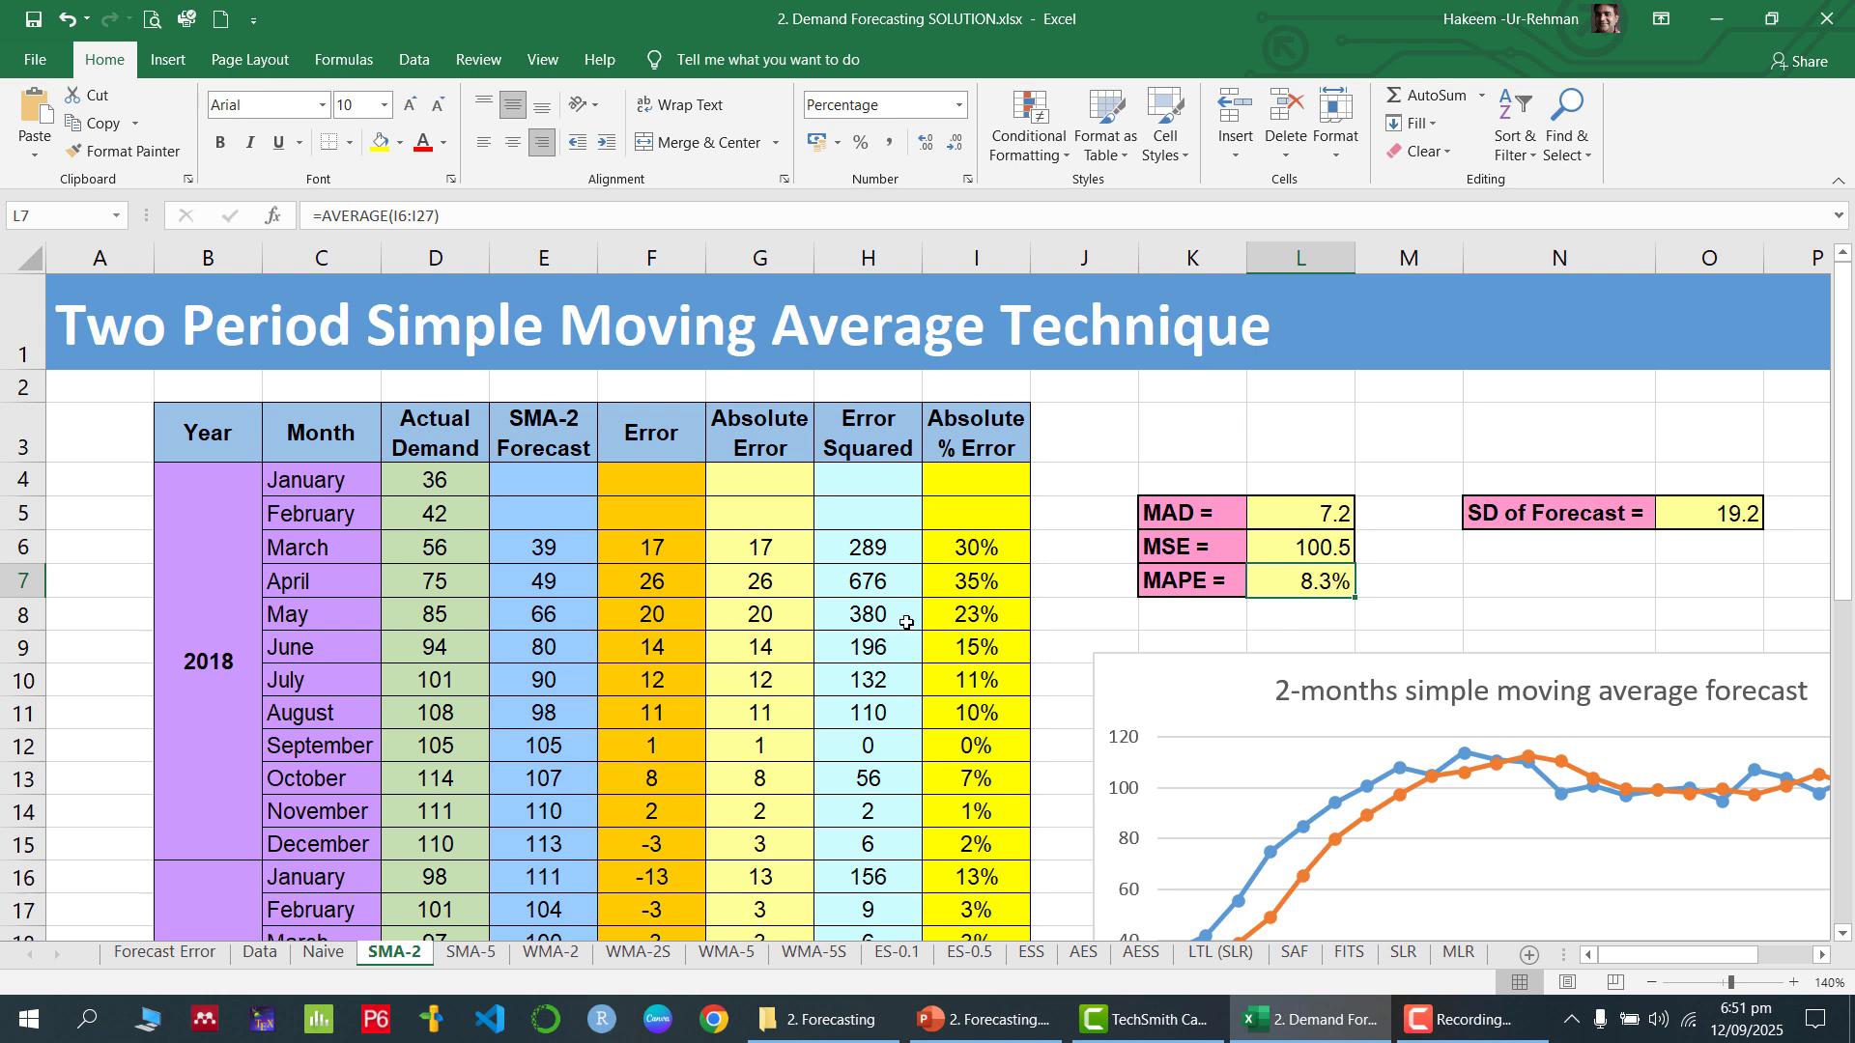
Check how the Error column subtracts forecast from actual demand and fill the F6 formula down to F27
{"action": "left_click", "coordinate": [667, 547]}
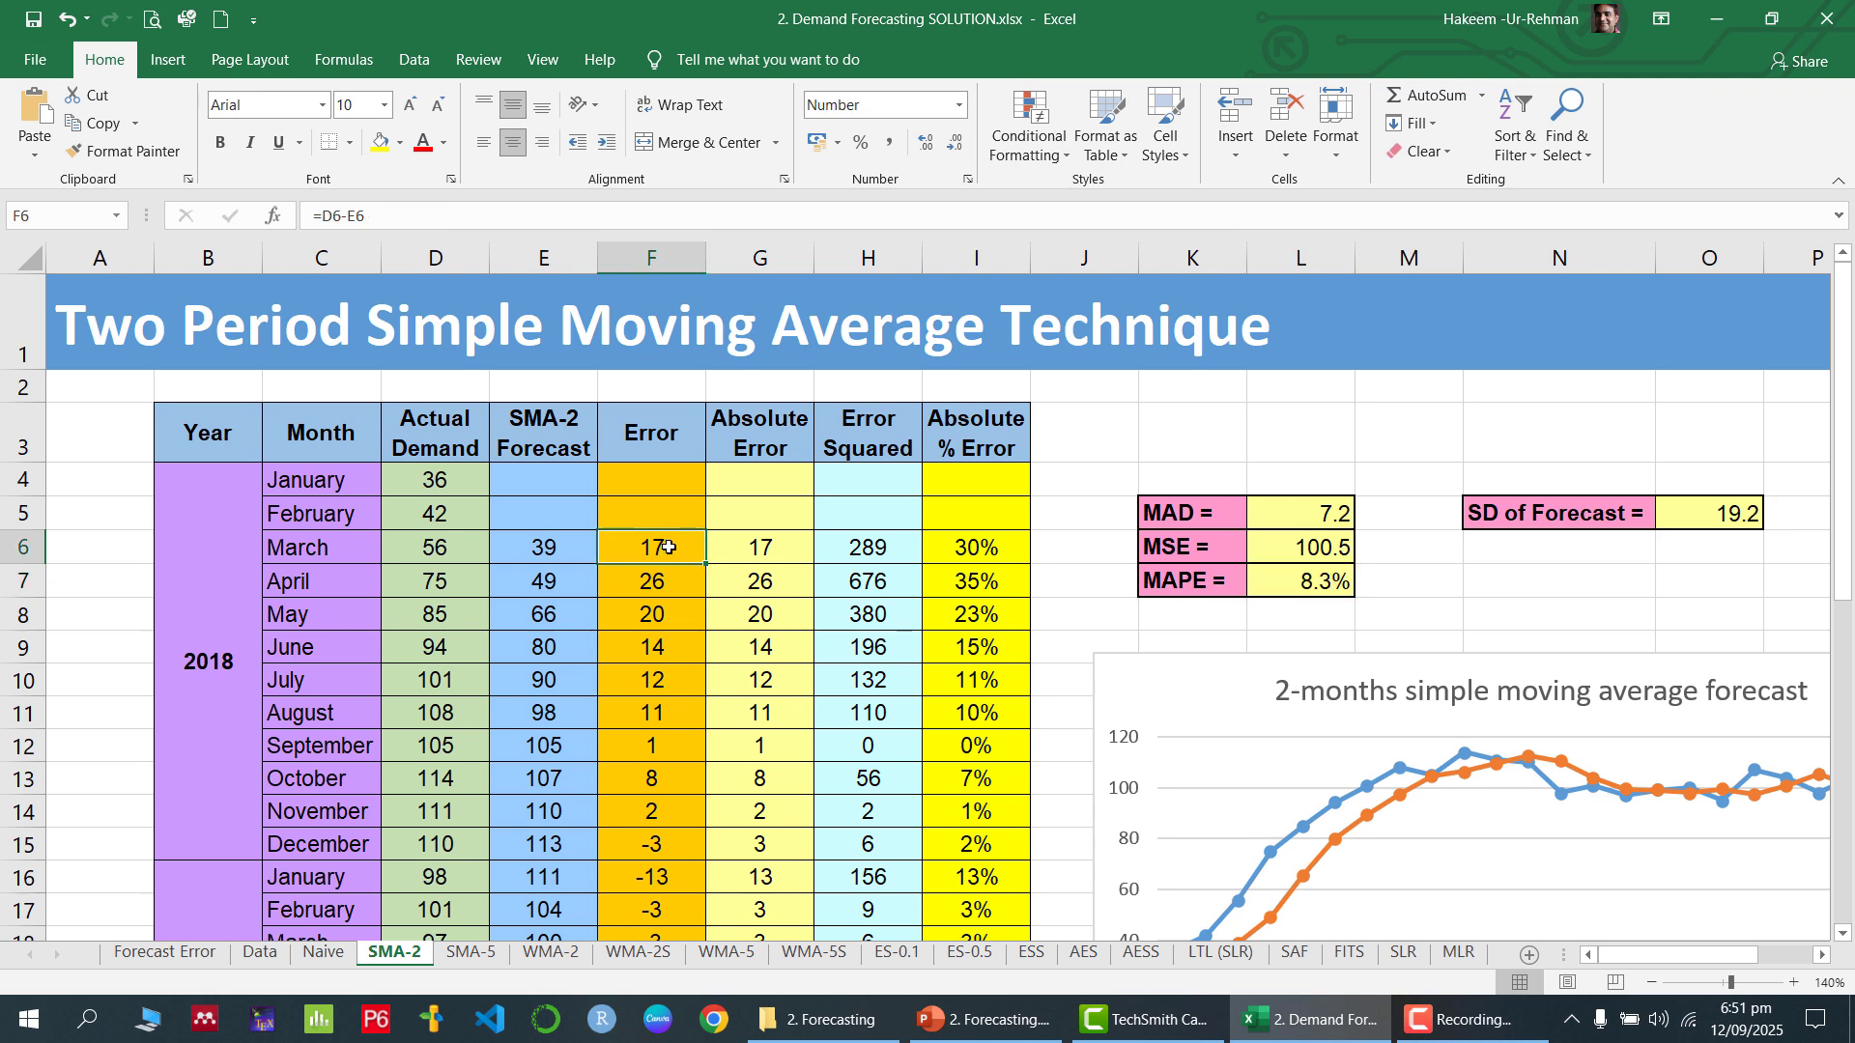
{"action": "double_click", "coordinate": [667, 548]}
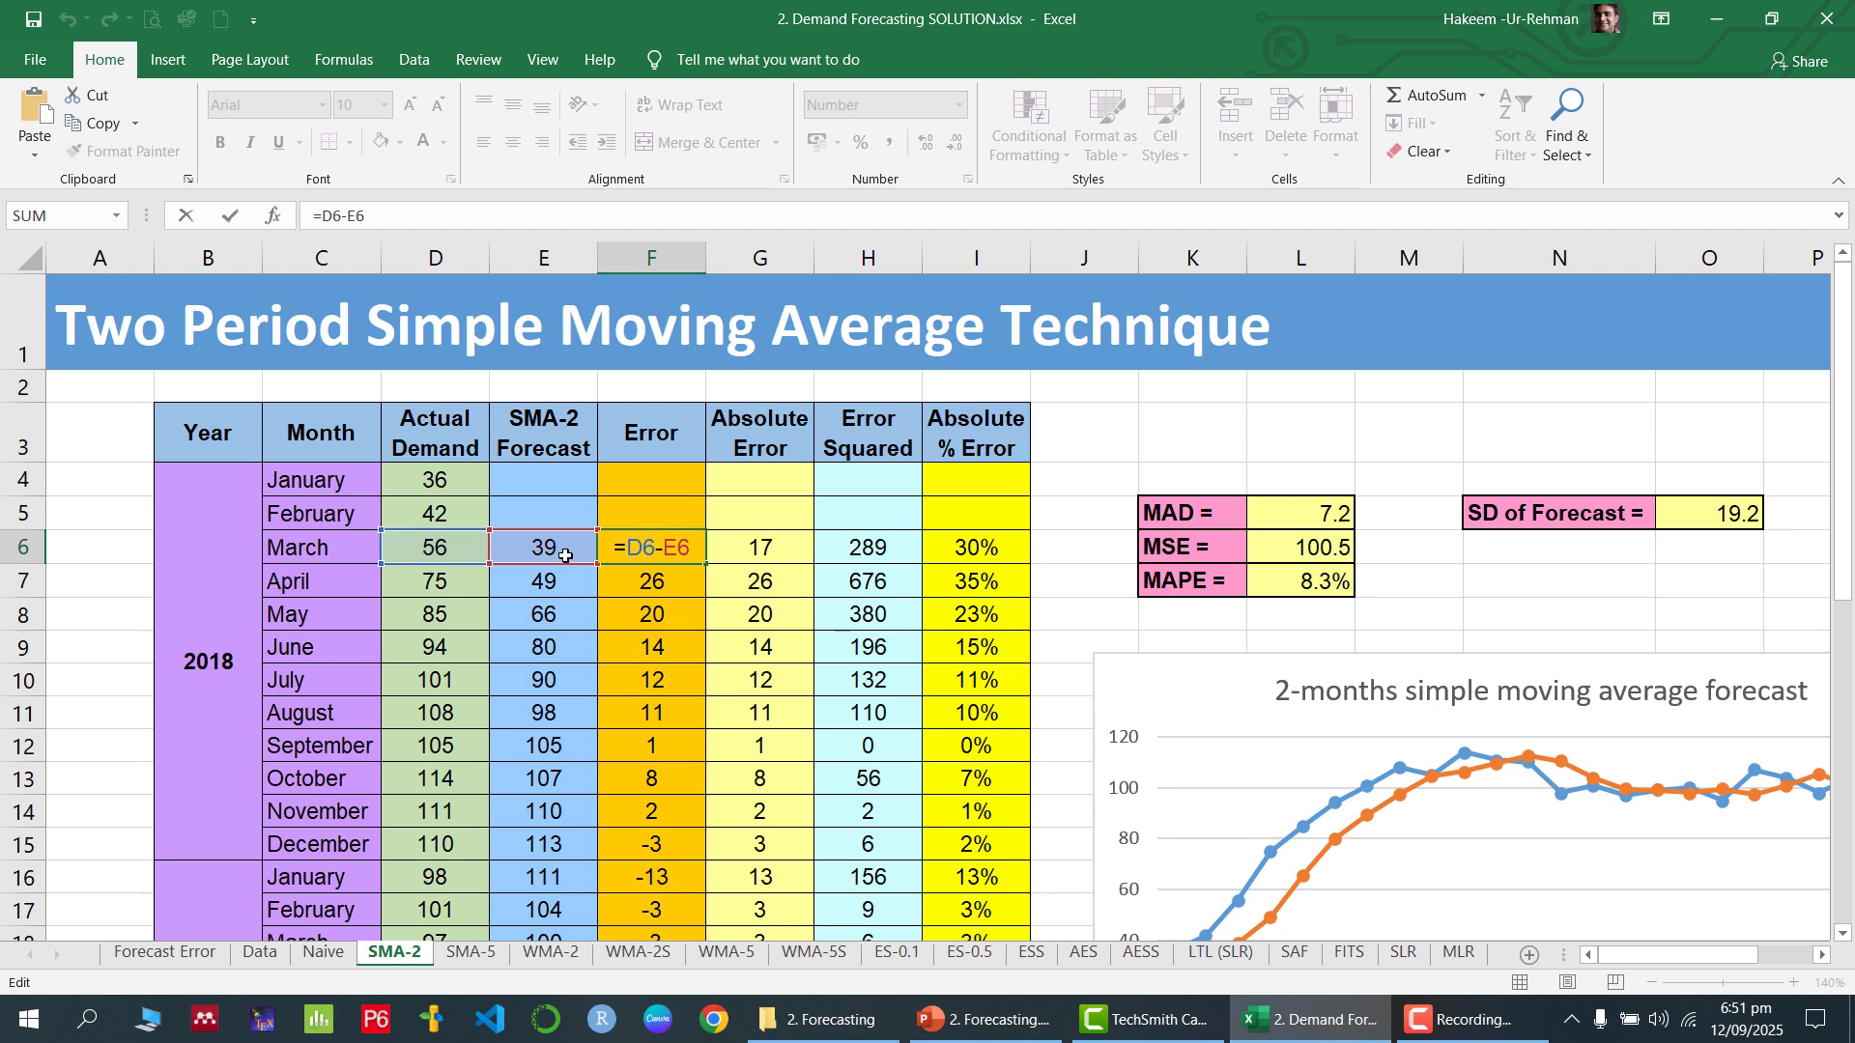
{"action": "key", "text": "Return"}
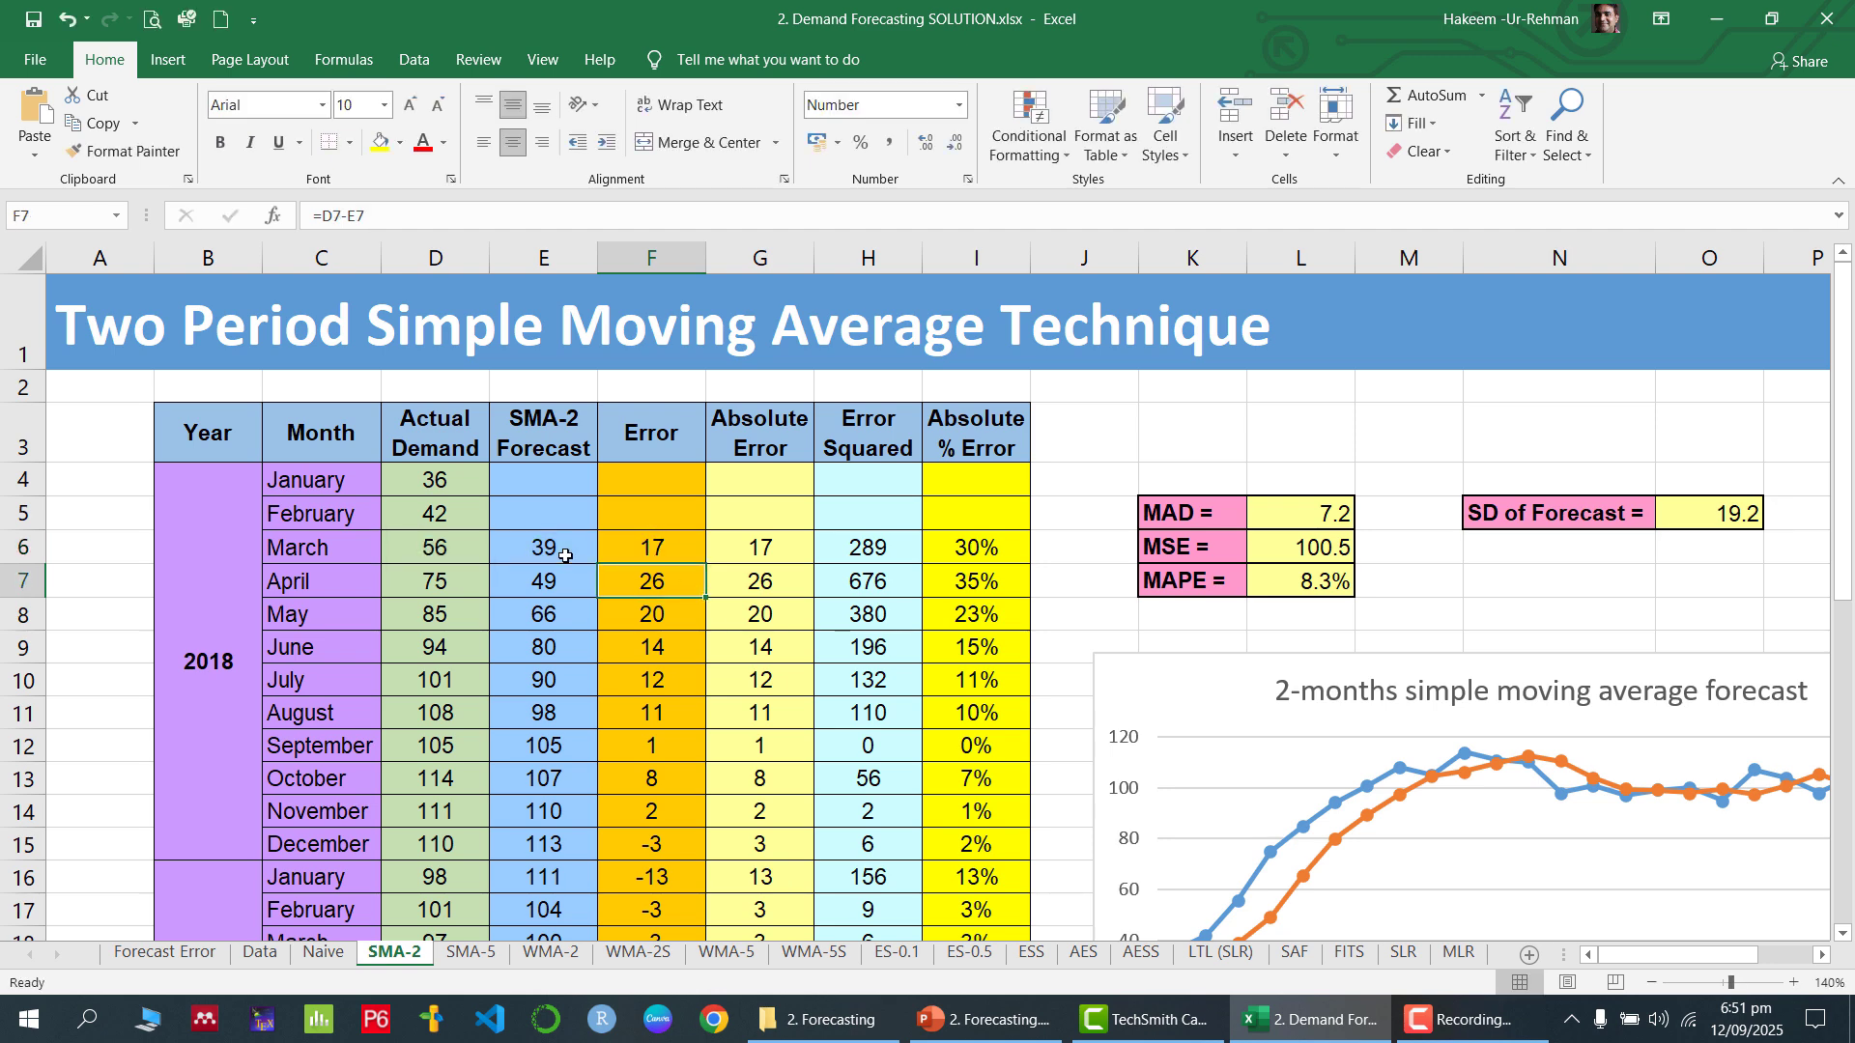
{"action": "left_click", "coordinate": [467, 585]}
{"action": "left_click", "coordinate": [545, 586]}
{"action": "left_click", "coordinate": [679, 574]}
{"action": "left_click", "coordinate": [685, 548]}
{"action": "left_click_drag", "start_coordinate": [711, 562], "coordinate": [689, 648]}
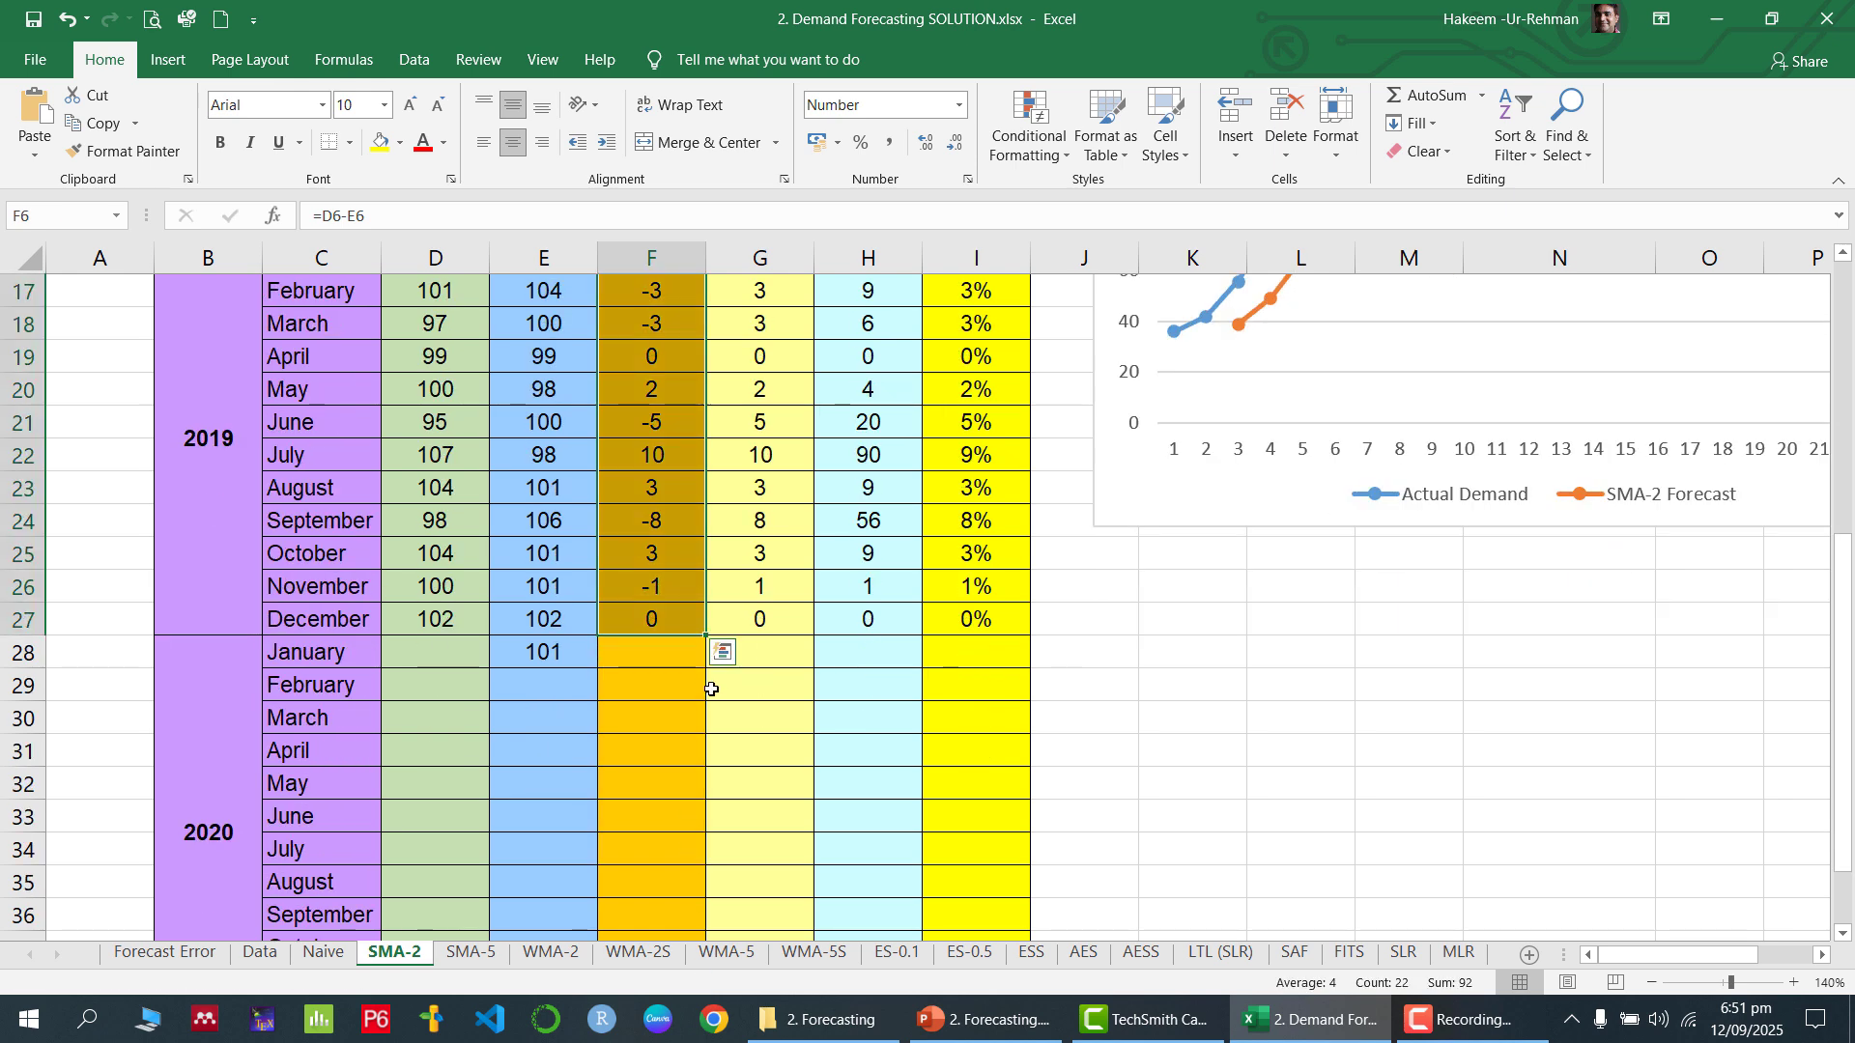
Check the ABS formula for March 2018 in G6 and fill it down the Absolute Error column to G27
{"action": "scroll", "coordinate": [715, 688], "scroll_direction": "up", "scroll_amount": 5}
{"action": "left_click", "coordinate": [808, 558]}
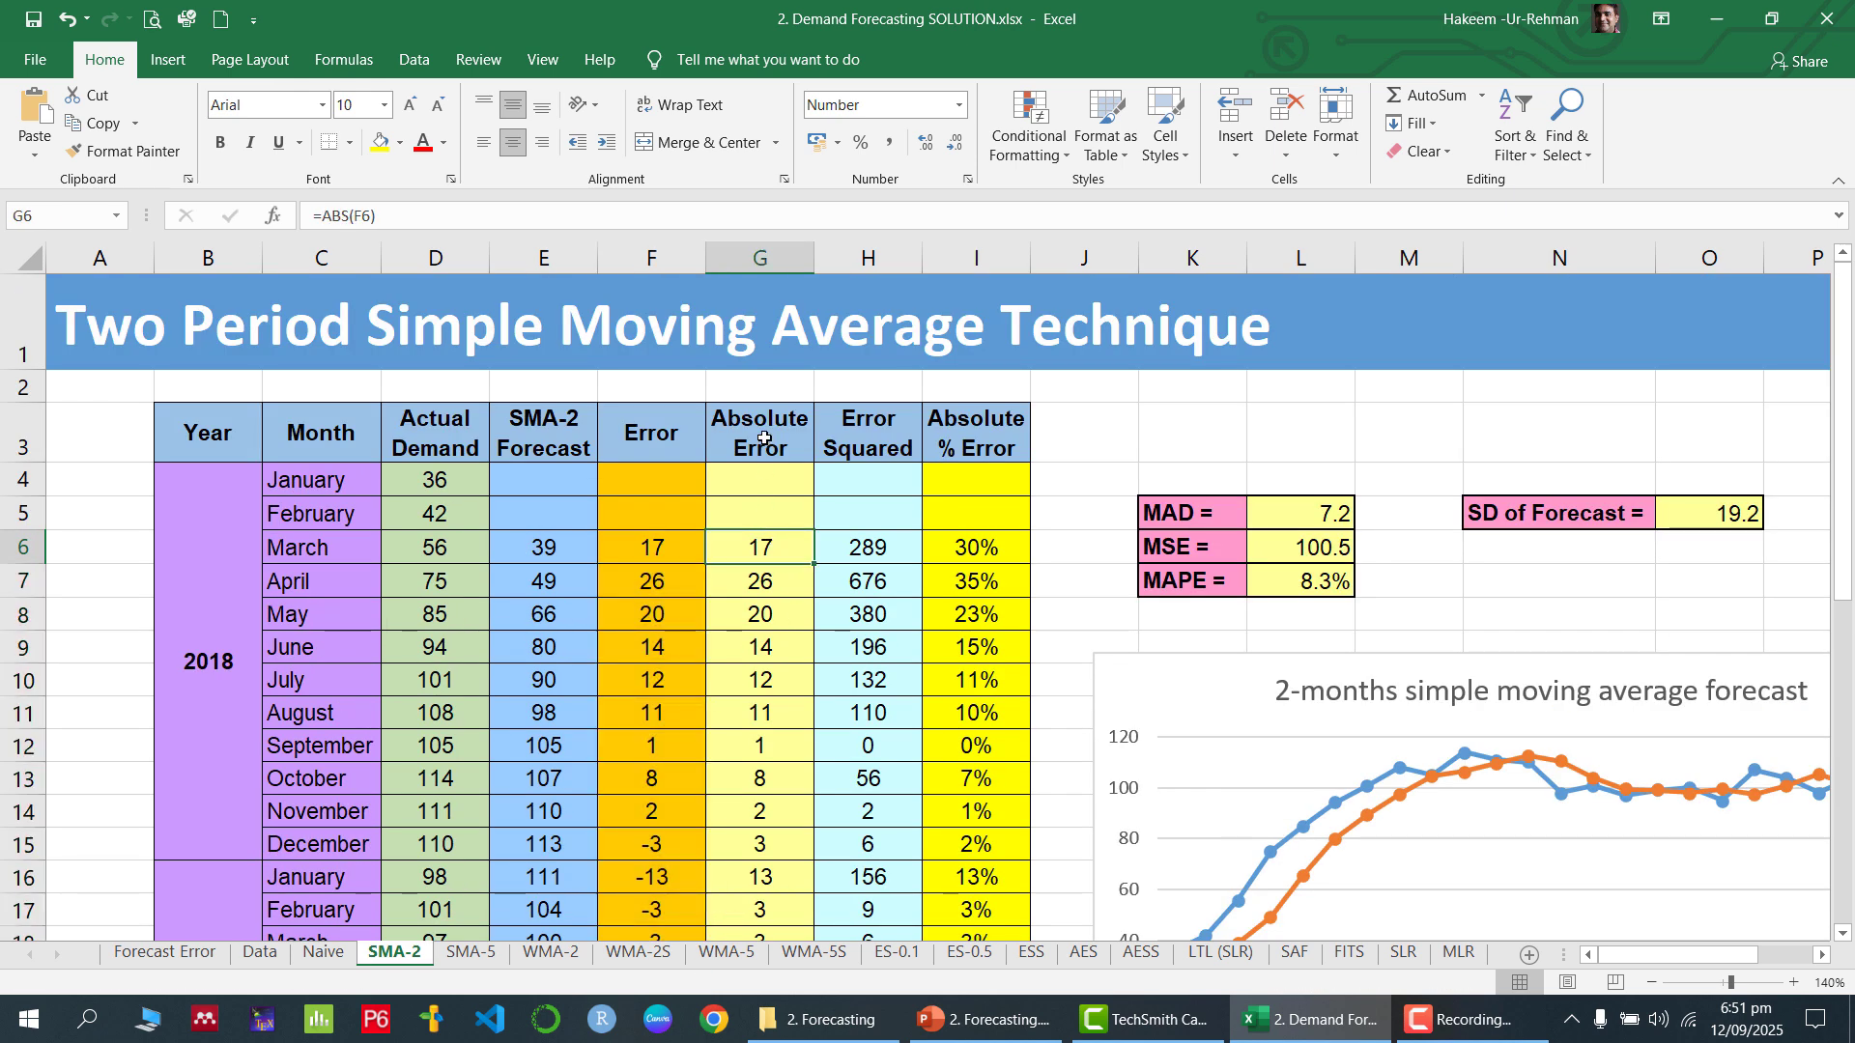
{"action": "double_click", "coordinate": [784, 553]}
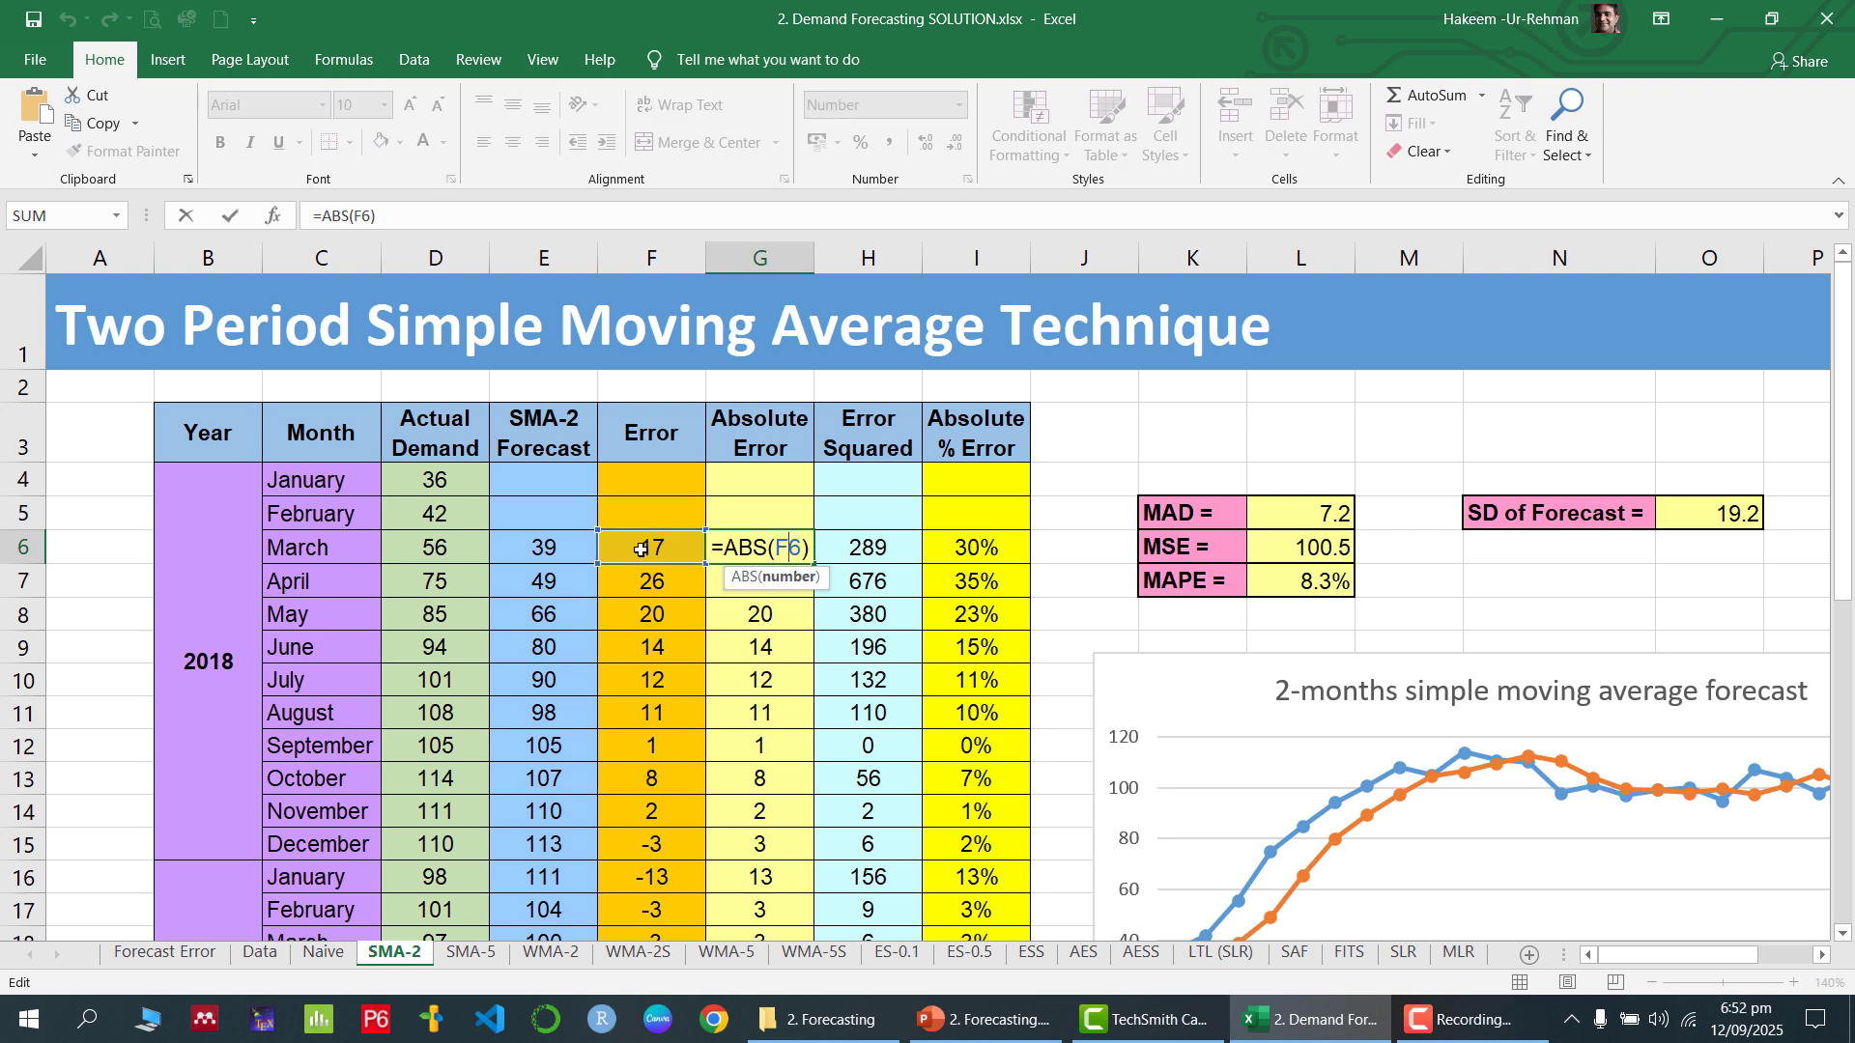
{"action": "key", "text": "Return"}
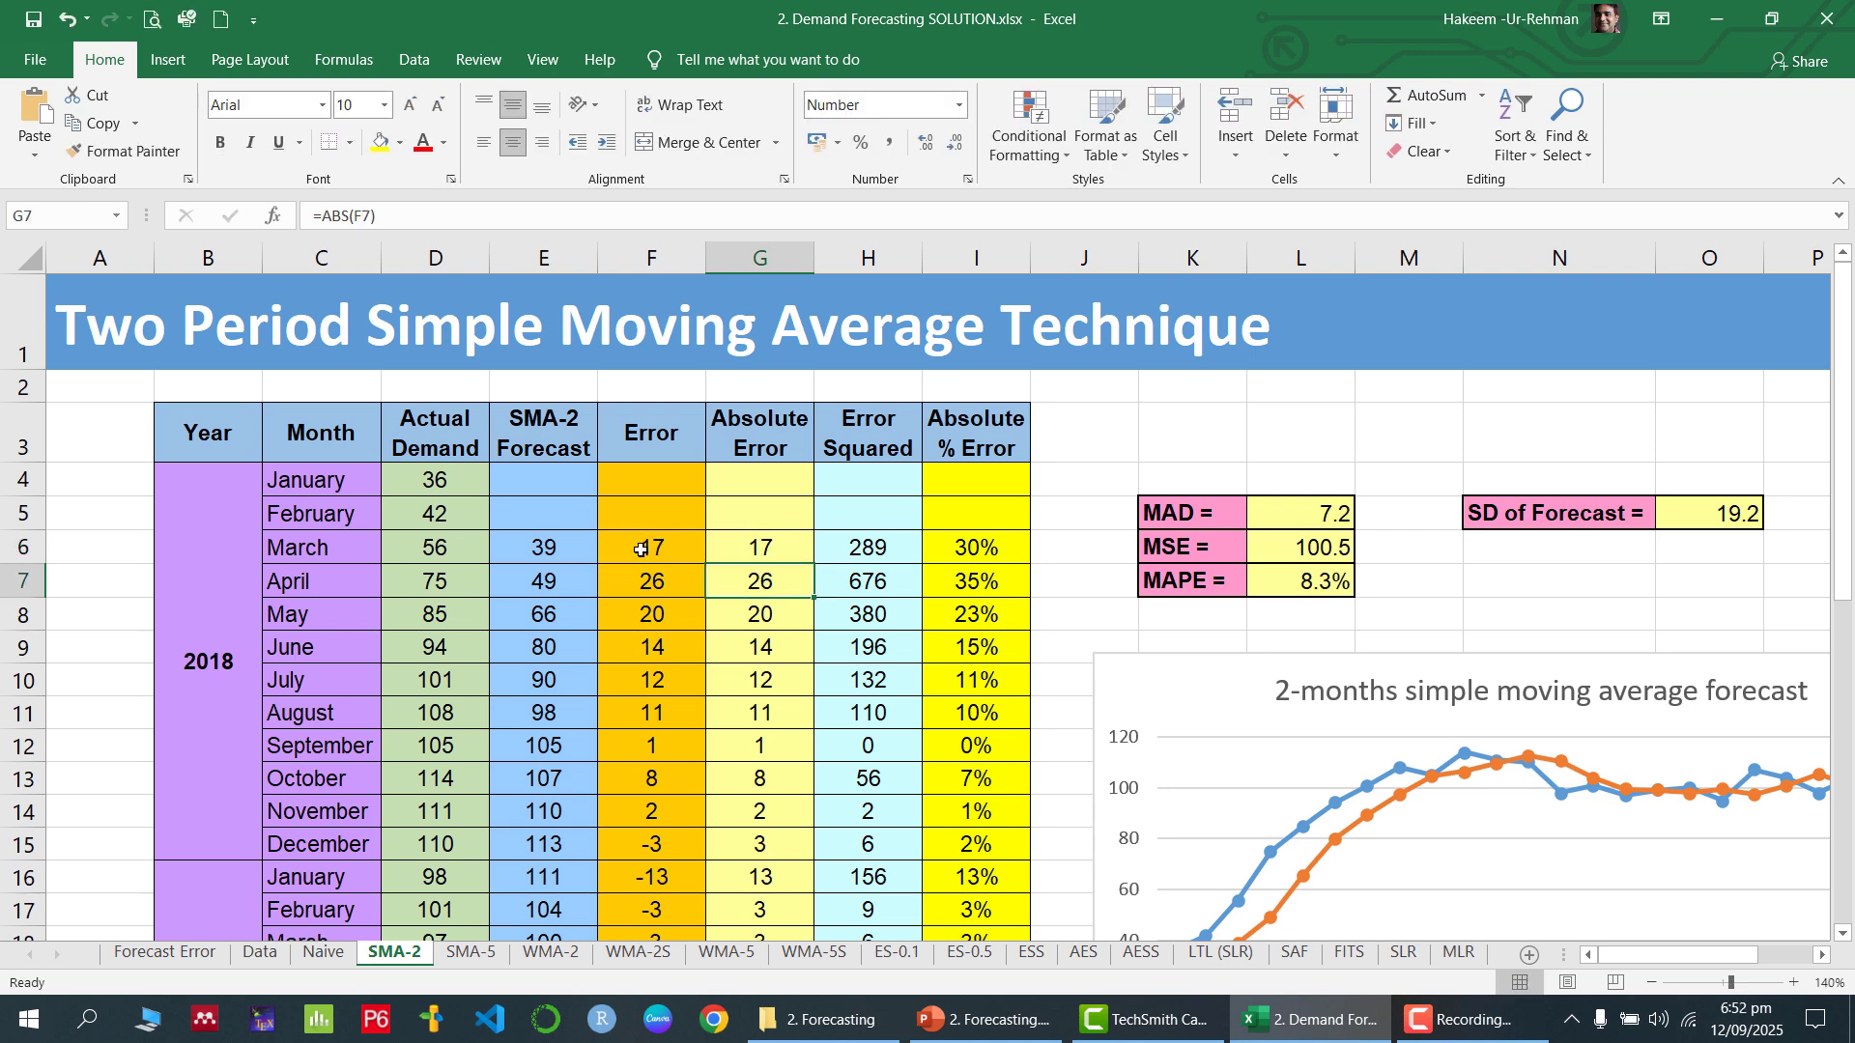
{"action": "left_click", "coordinate": [787, 545]}
{"action": "left_click_drag", "start_coordinate": [813, 564], "coordinate": [826, 877]}
Examine the March 2018 Error Squared formula in H6 and the error cell it refers to
{"action": "scroll", "coordinate": [829, 773], "scroll_direction": "up", "scroll_amount": 3}
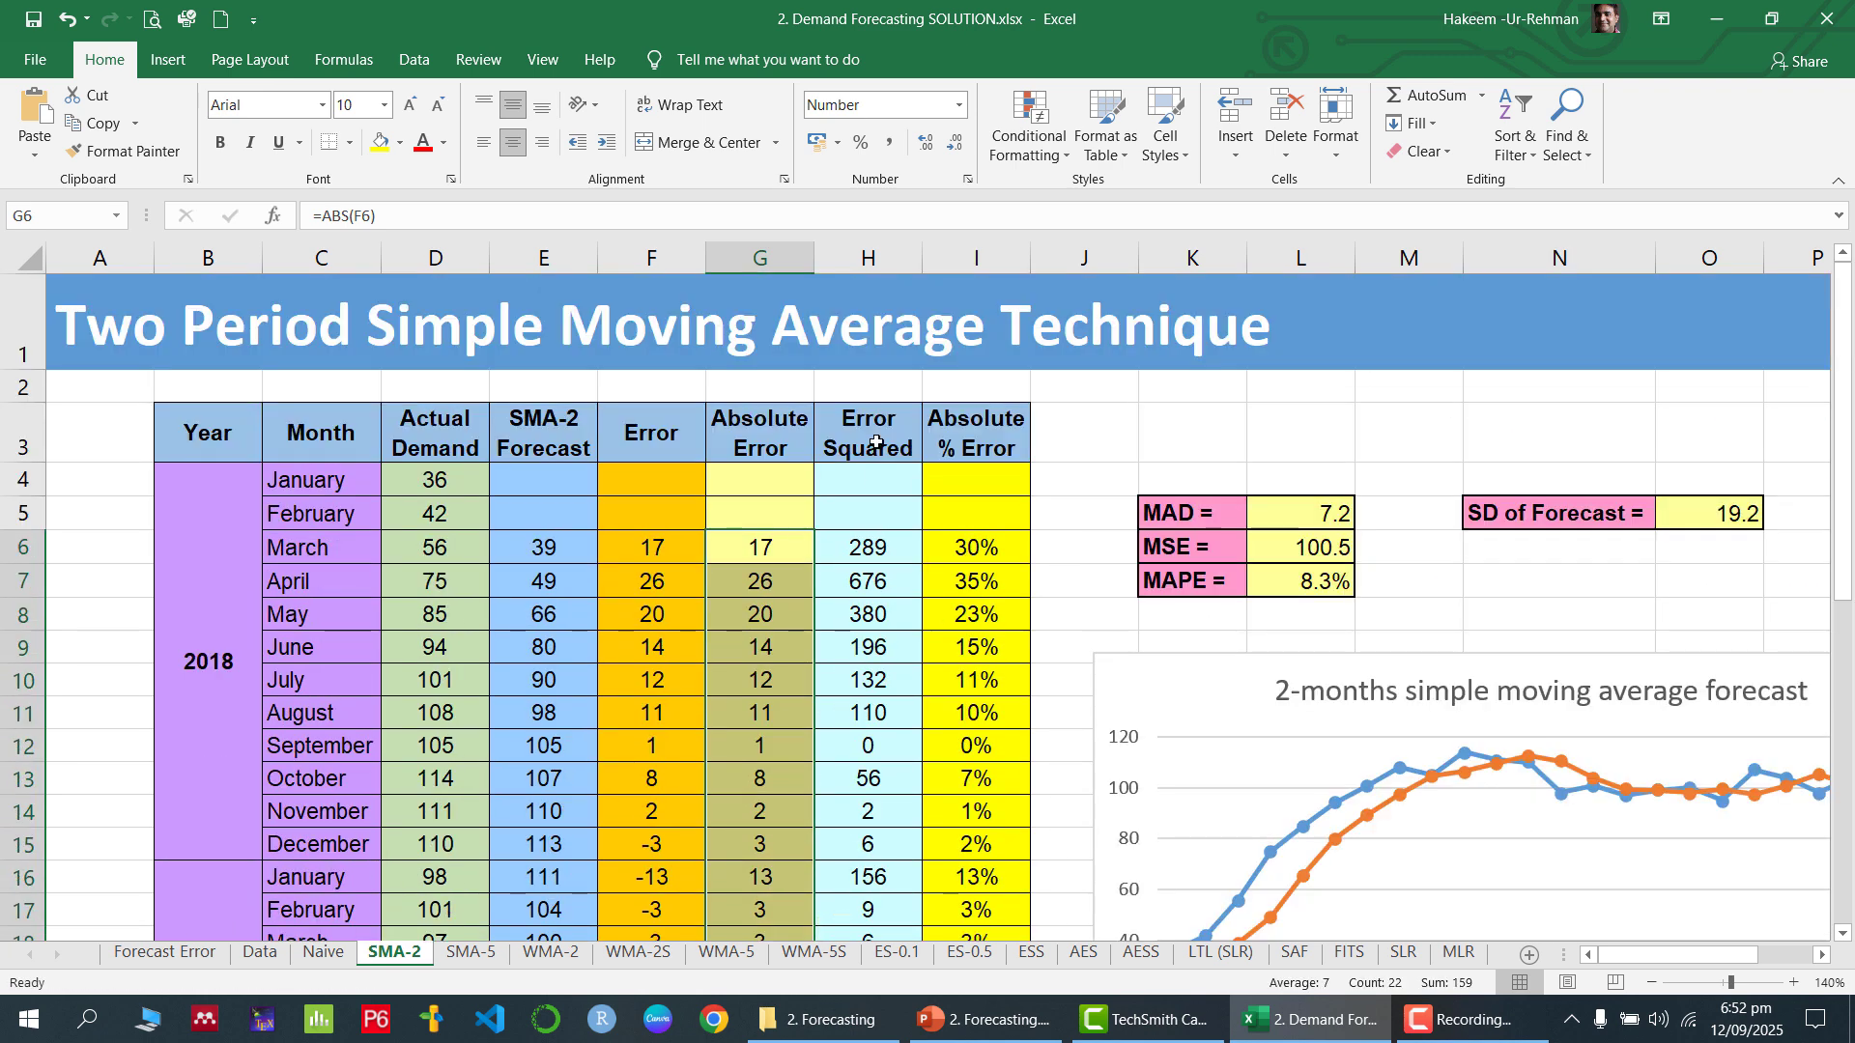
{"action": "left_click", "coordinate": [881, 546]}
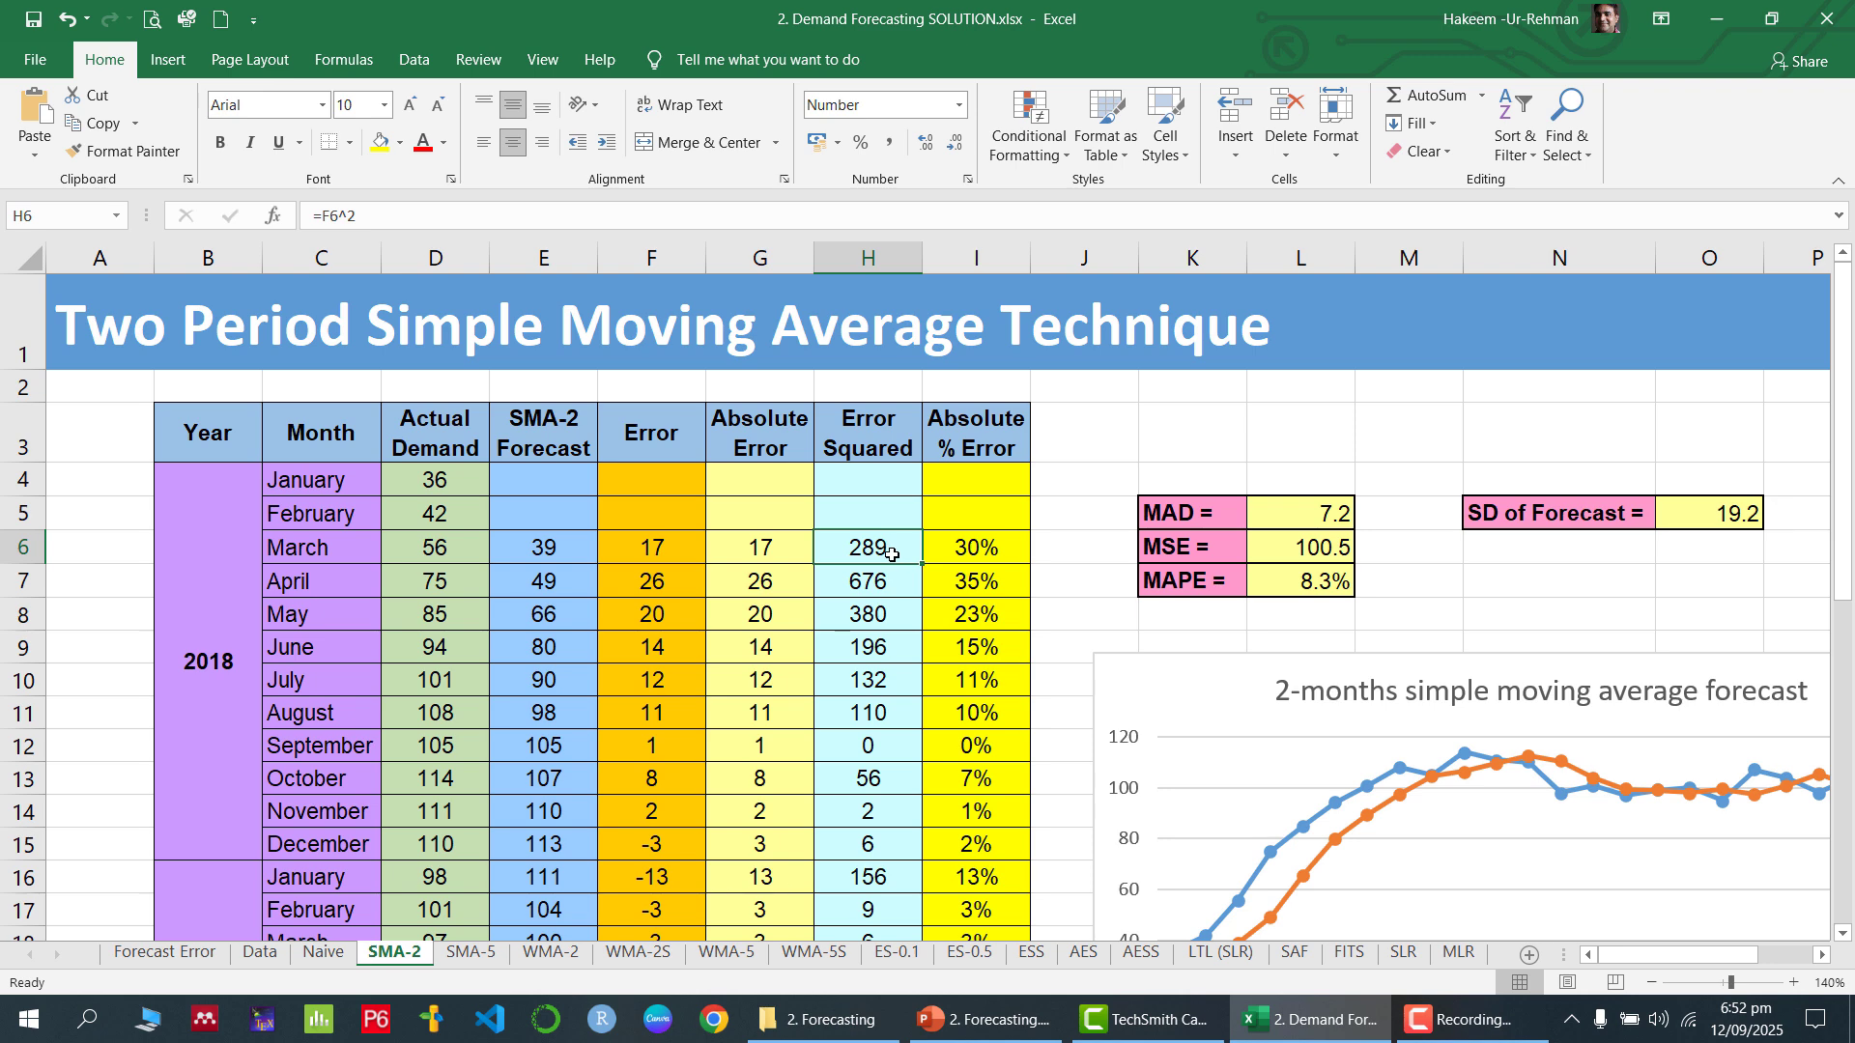
{"action": "left_click", "coordinate": [672, 549]}
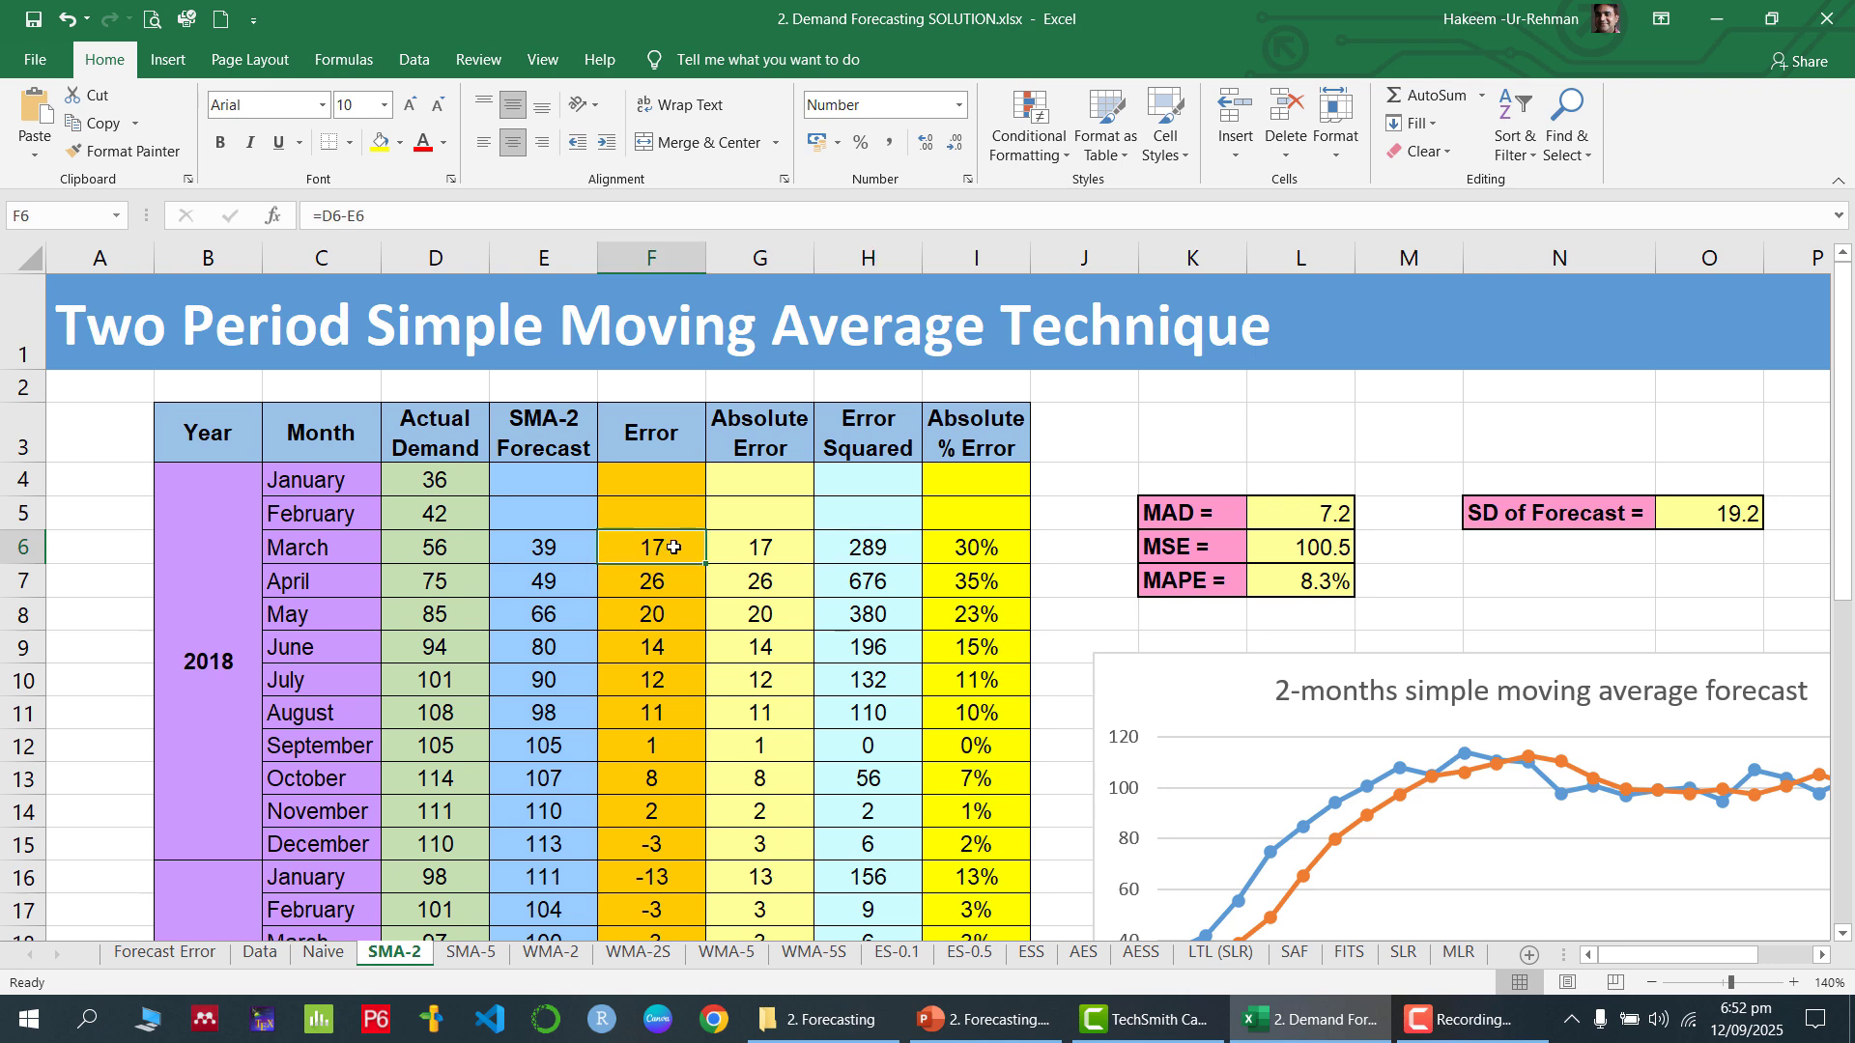
{"action": "left_click", "coordinate": [890, 551]}
{"action": "double_click", "coordinate": [889, 551]}
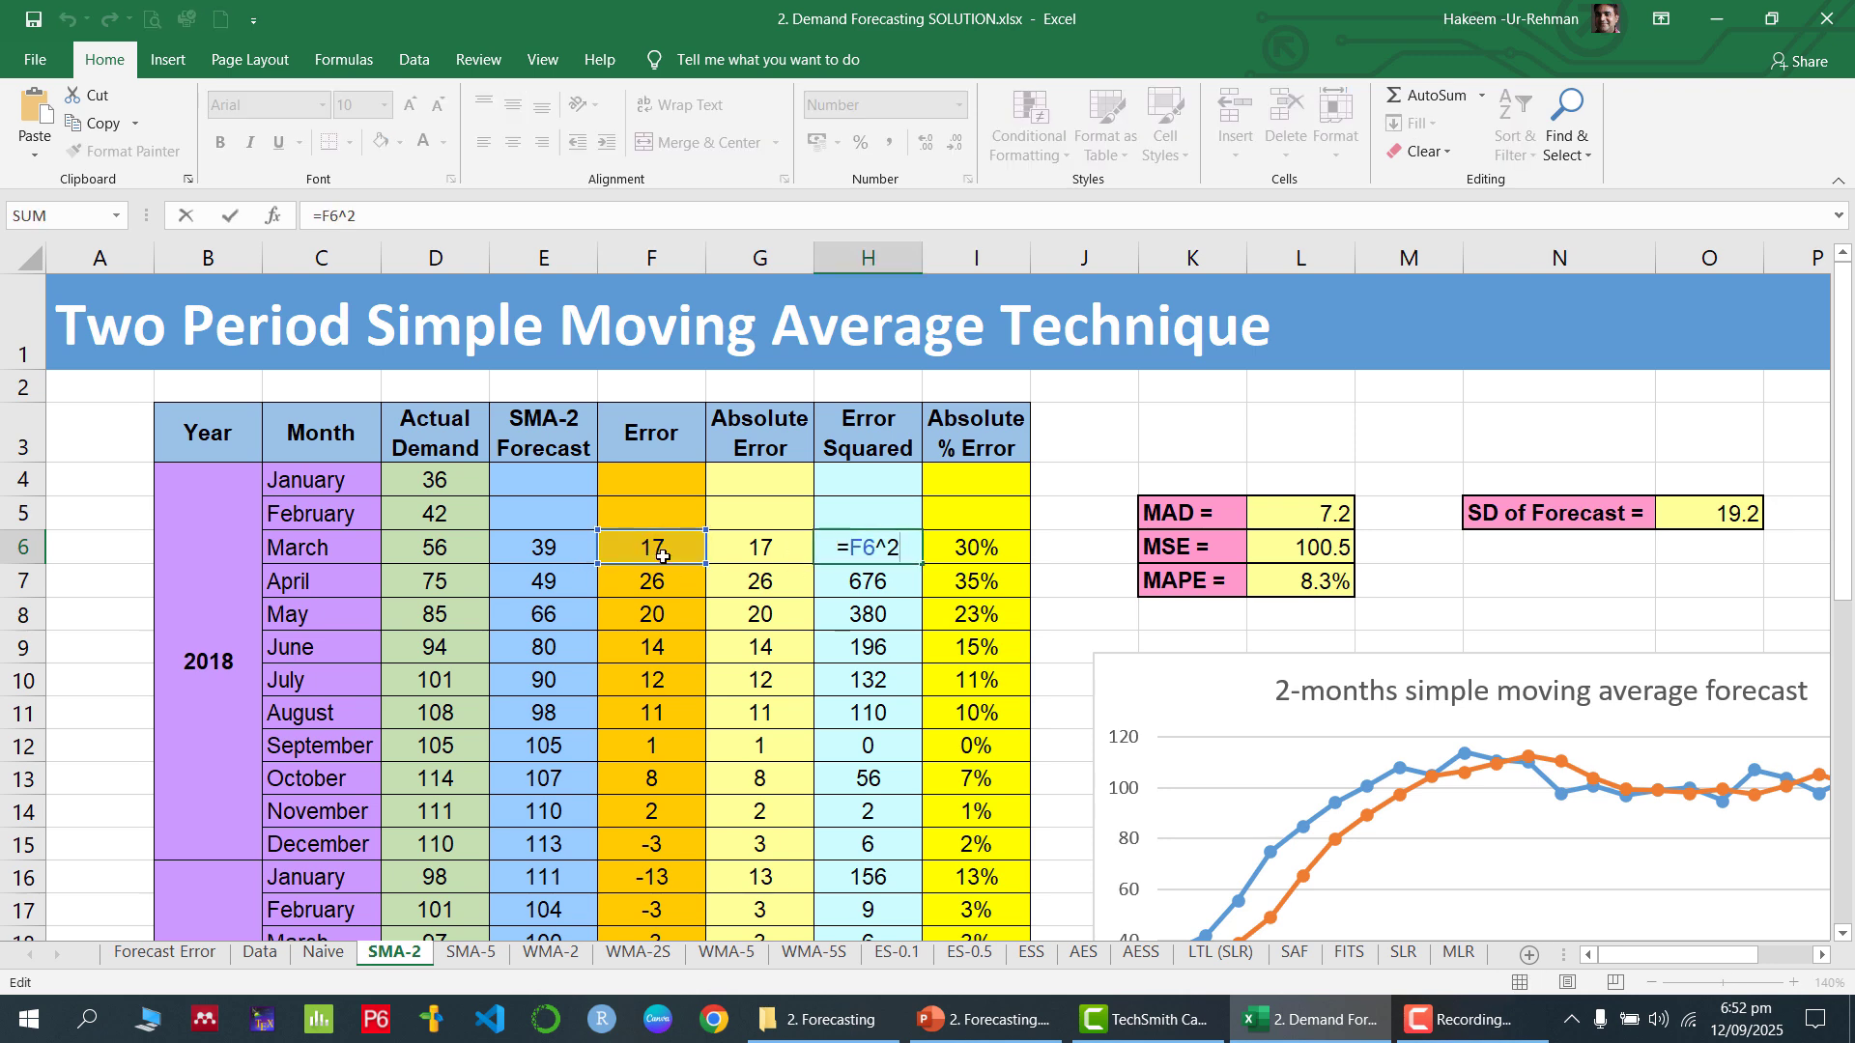
{"action": "key", "text": "Return"}
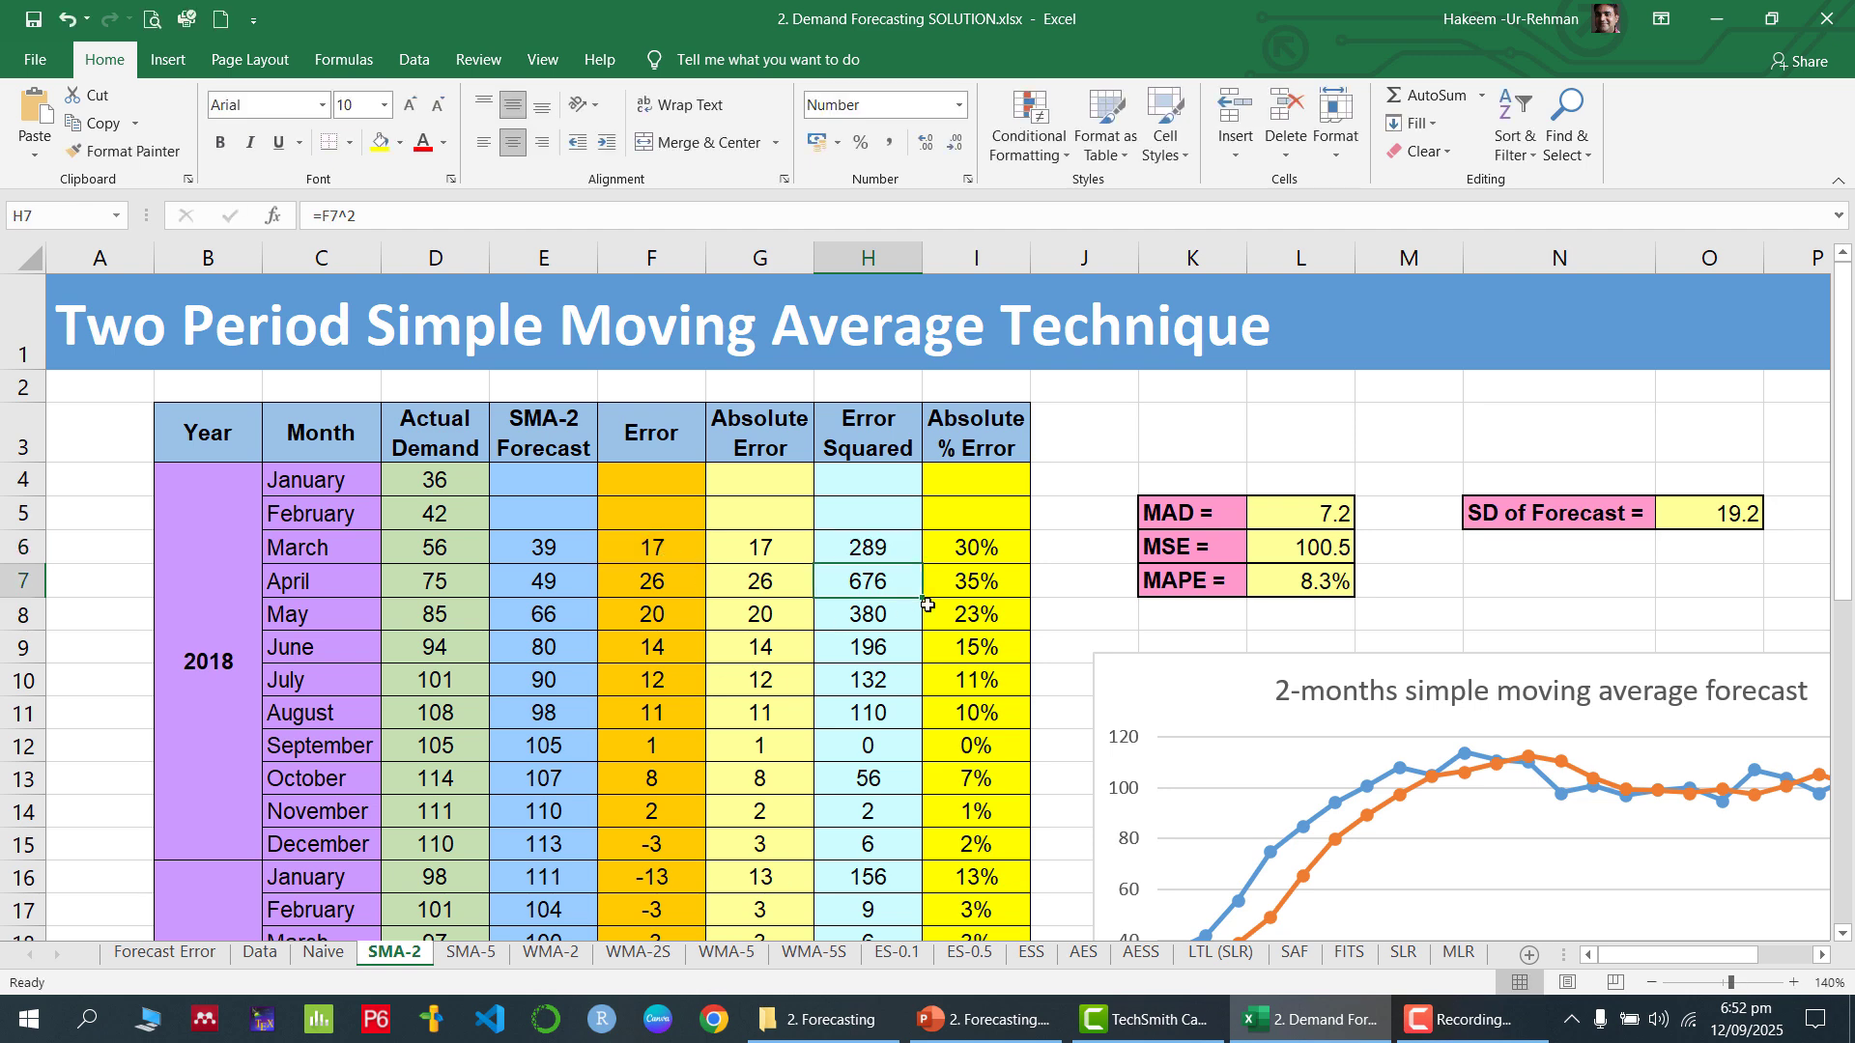
Examine the March 2018 Absolute % Error formula in I6 and the absolute error and demand cells it refers to
{"action": "left_click", "coordinate": [1001, 550]}
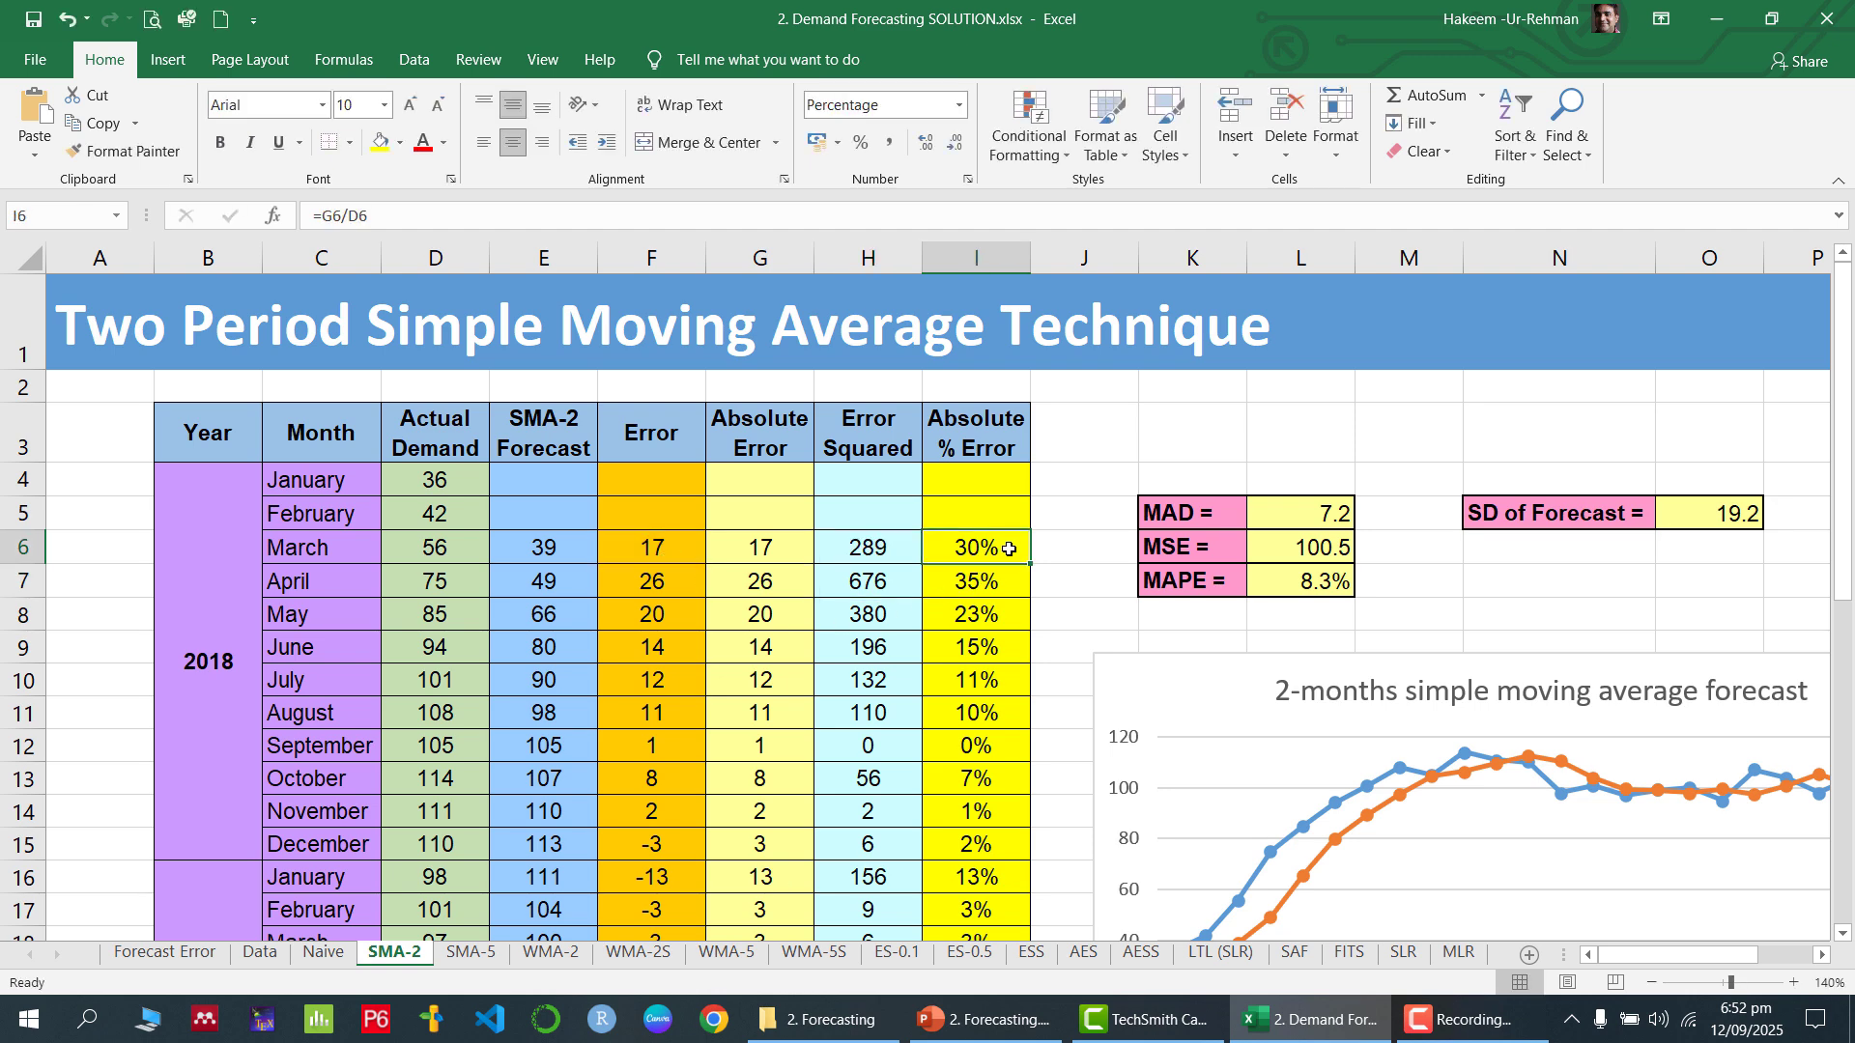
{"action": "double_click", "coordinate": [1007, 549]}
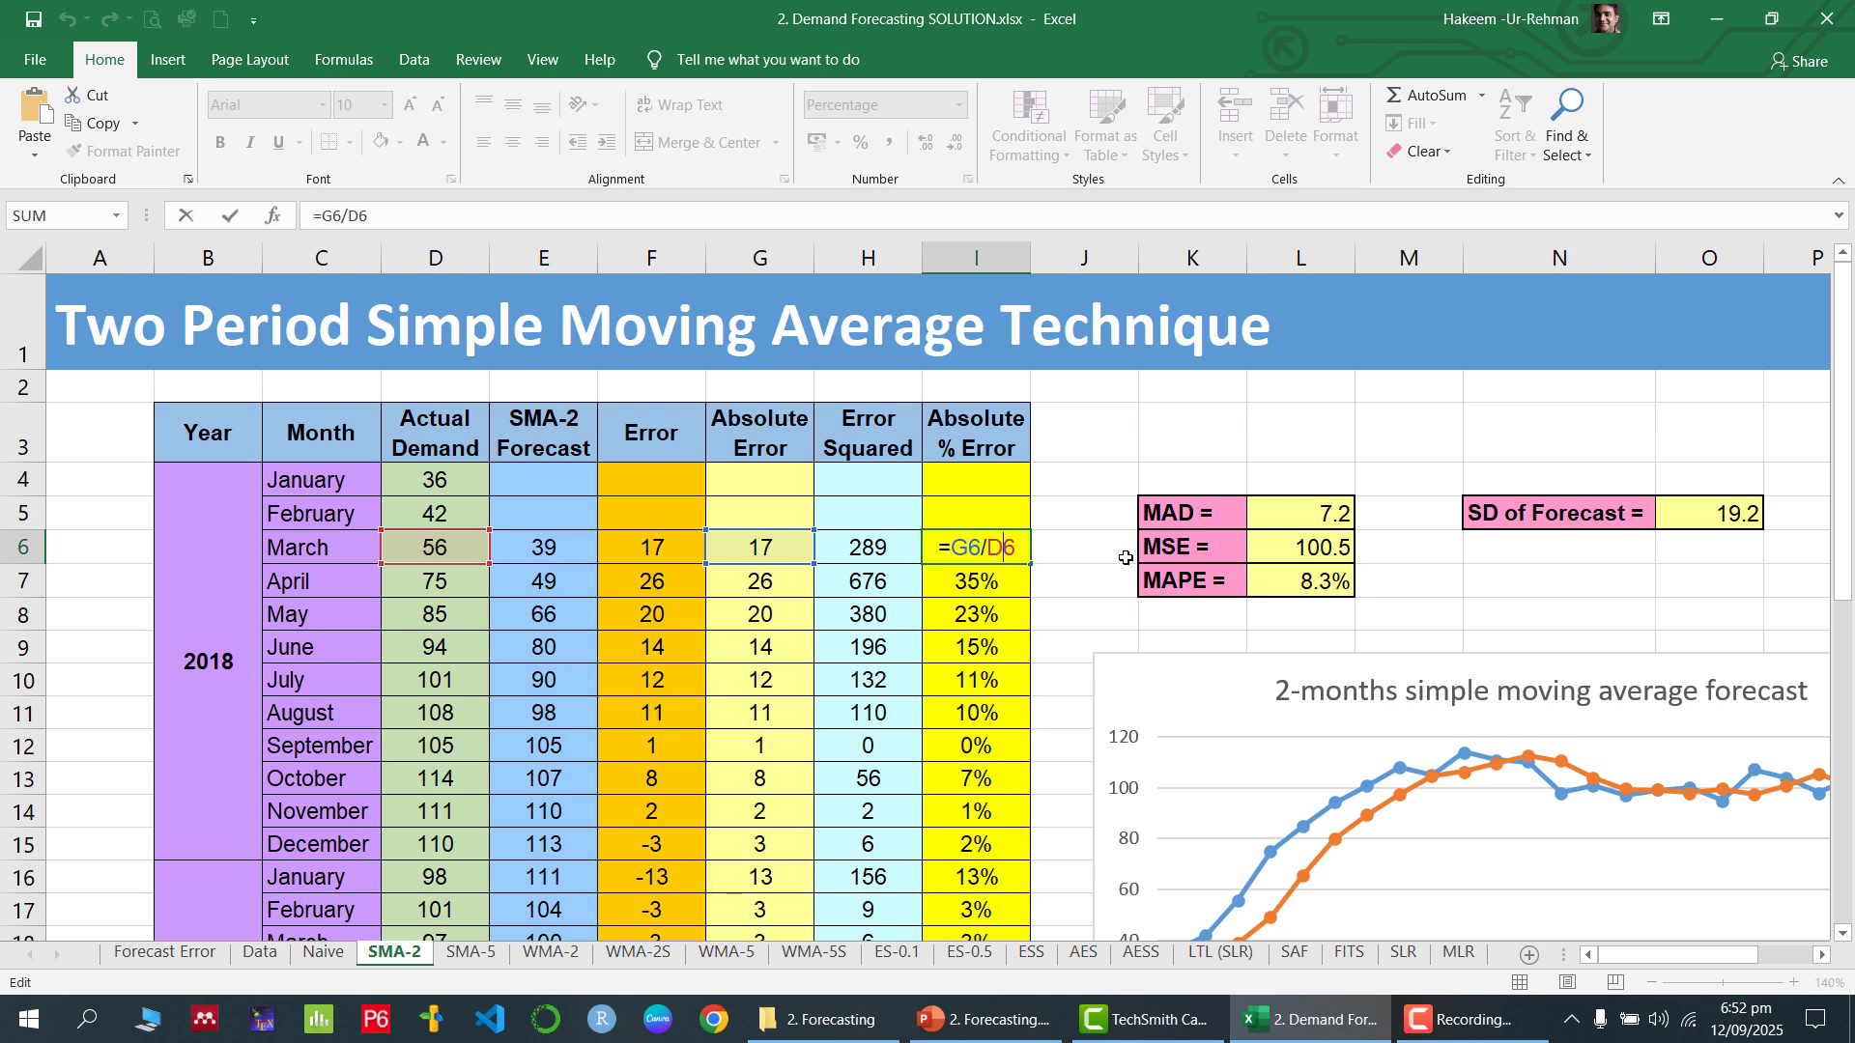
{"action": "key", "text": "Return"}
Format the March 2018 Absolute % Error cell I6 as a percentage with no decimal places
{"action": "left_click", "coordinate": [1004, 554]}
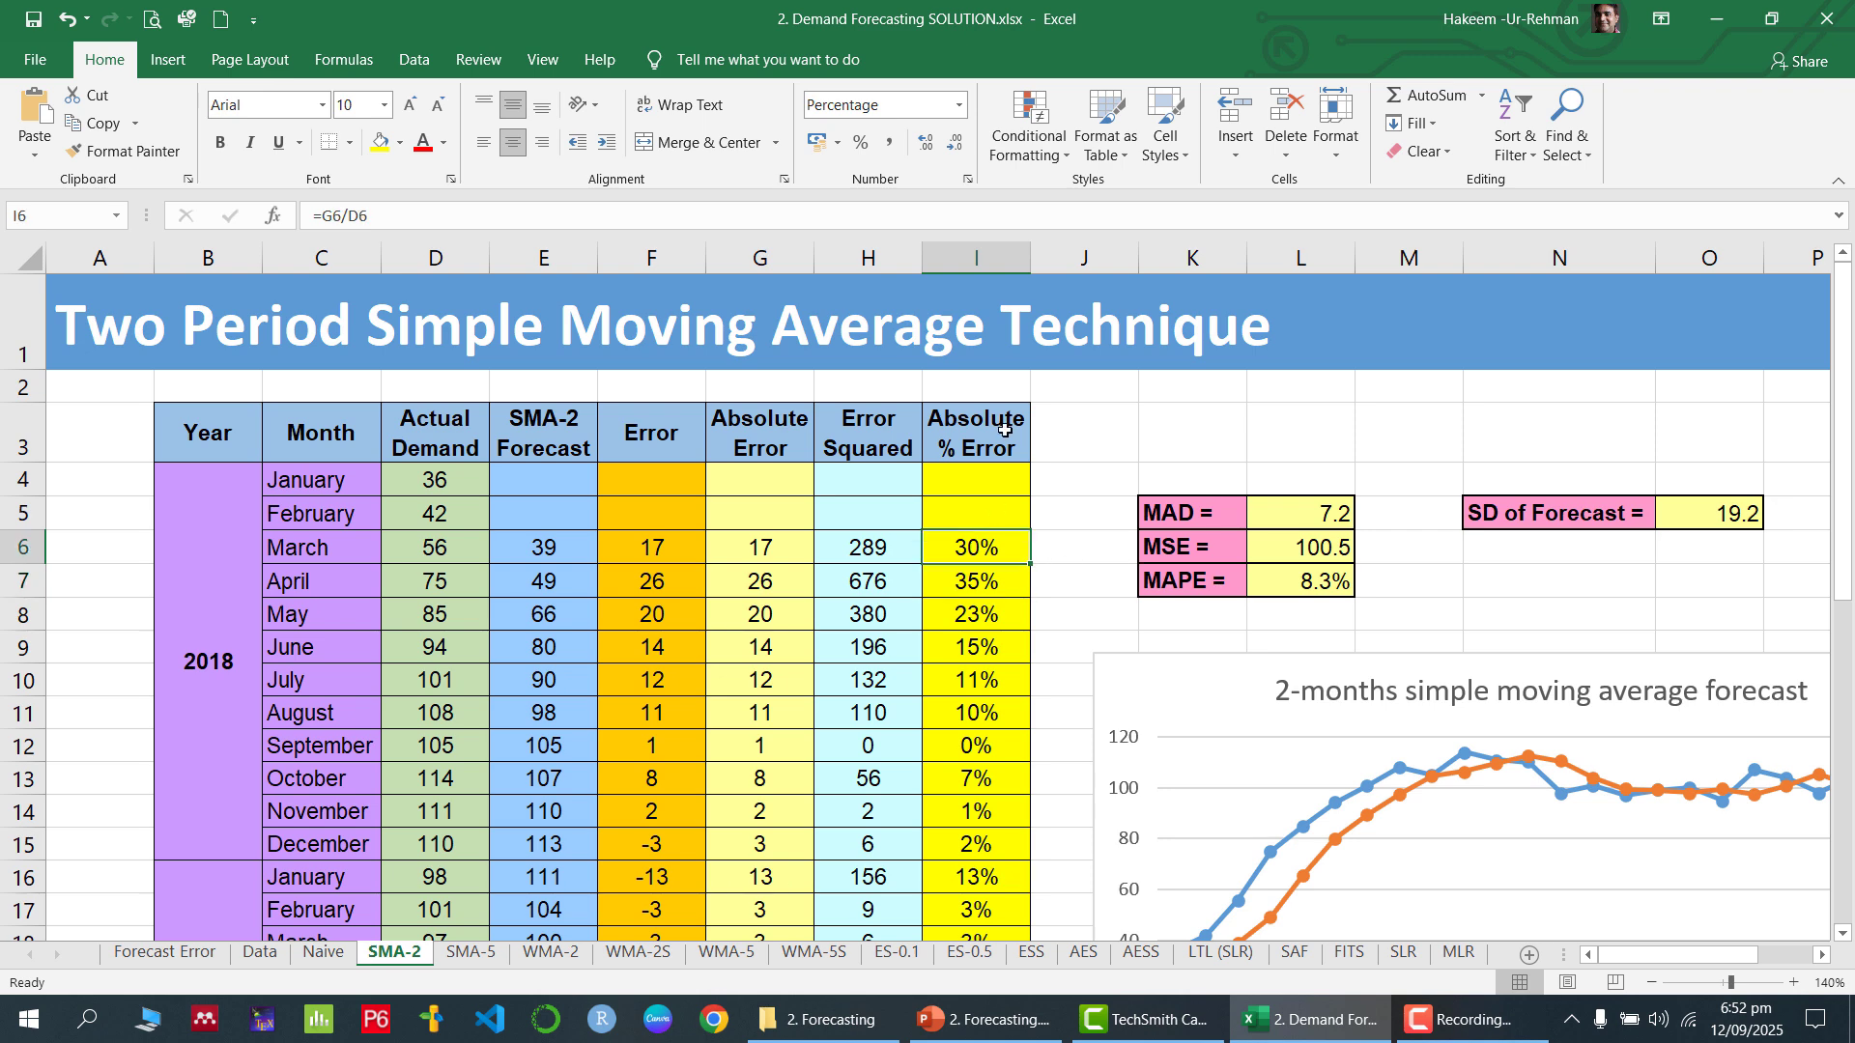
{"action": "left_click", "coordinate": [959, 106]}
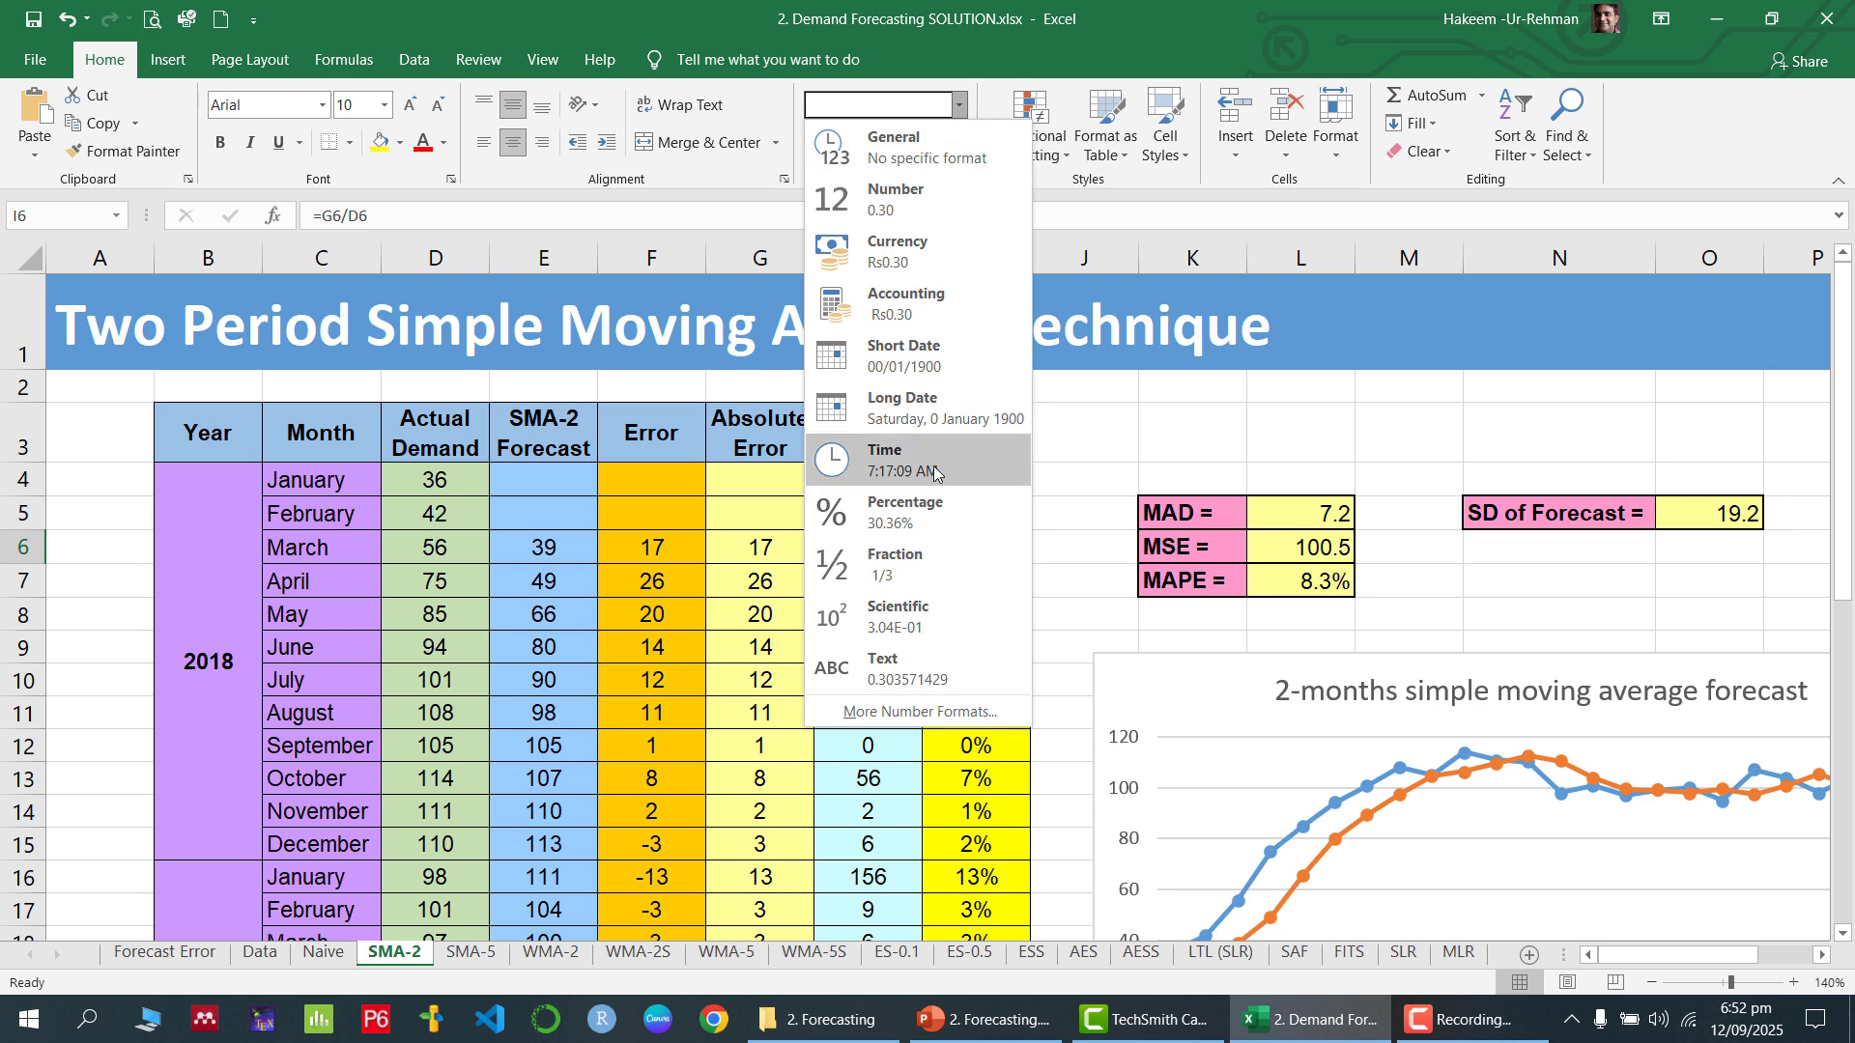
{"action": "left_click", "coordinate": [920, 512]}
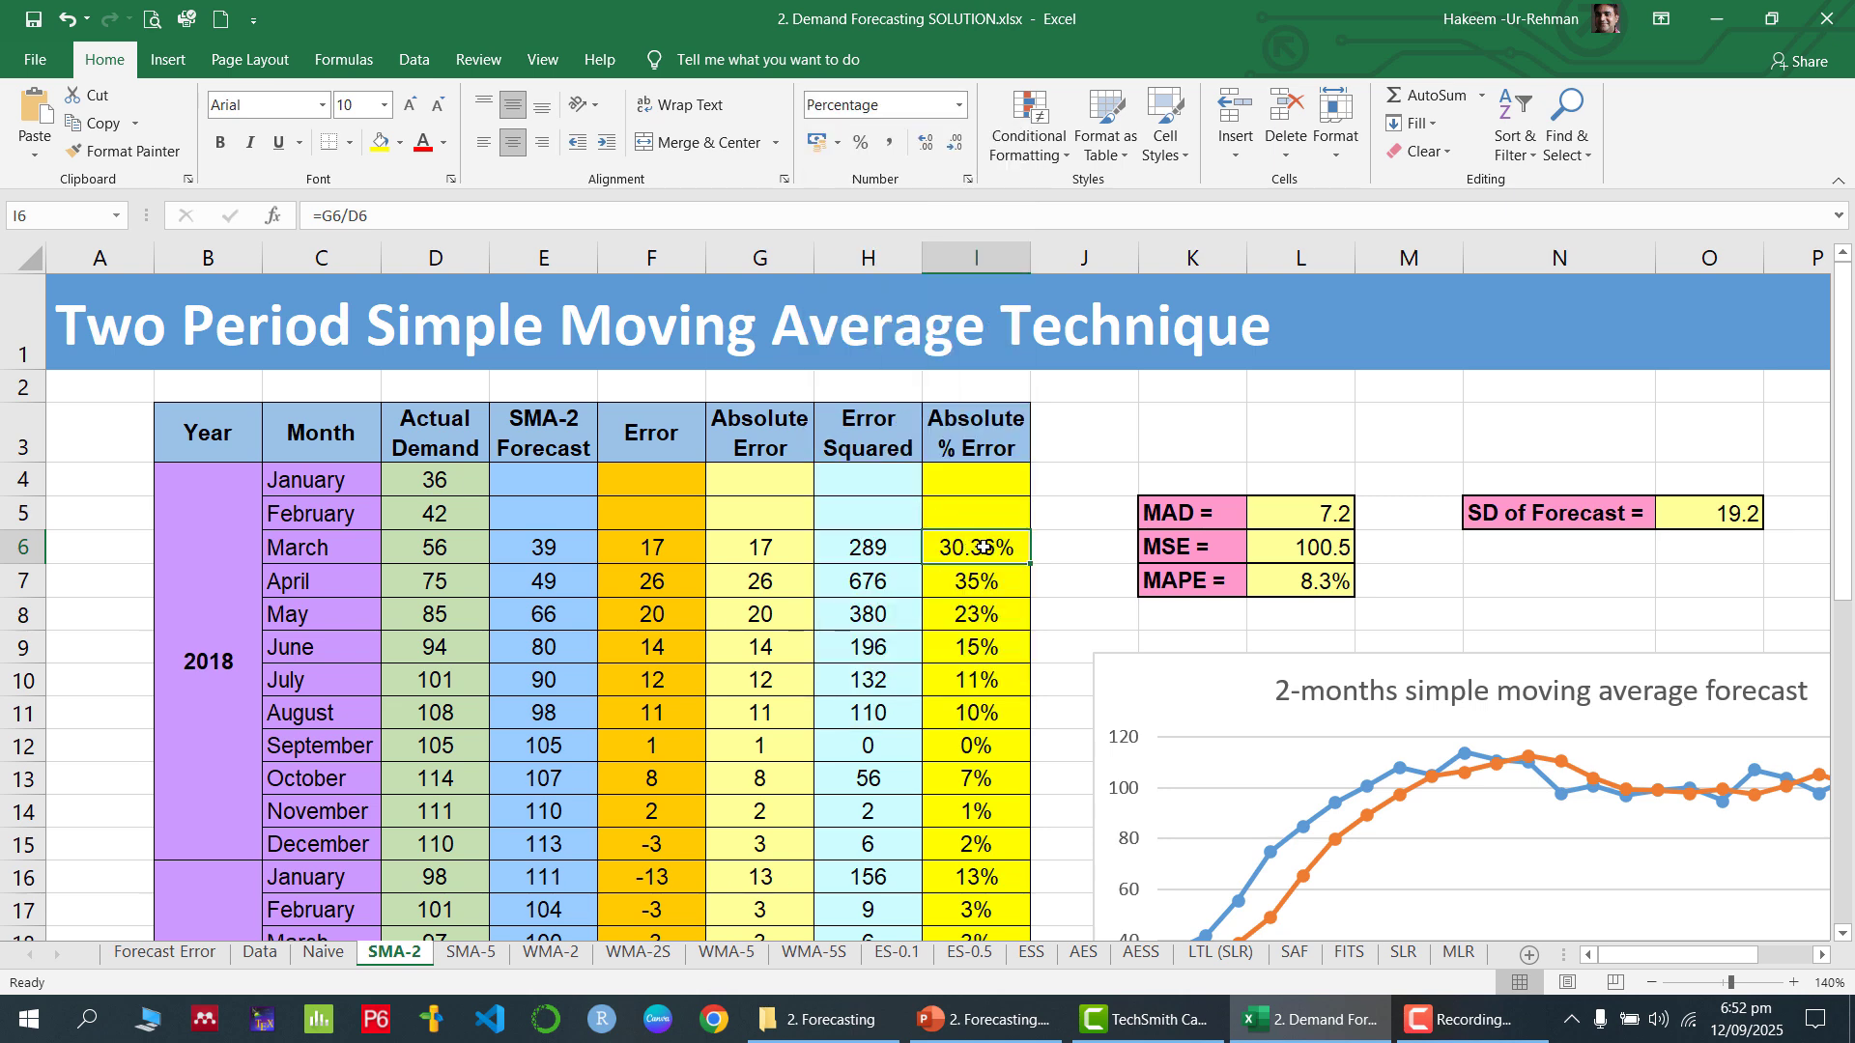
{"action": "left_click", "coordinate": [956, 145]}
{"action": "left_click", "coordinate": [956, 145]}
Average the absolute errors in G6:G27 with the AVERAGE function in L4, above the MAD cell
{"action": "left_click_drag", "start_coordinate": [769, 431], "coordinate": [780, 742]}
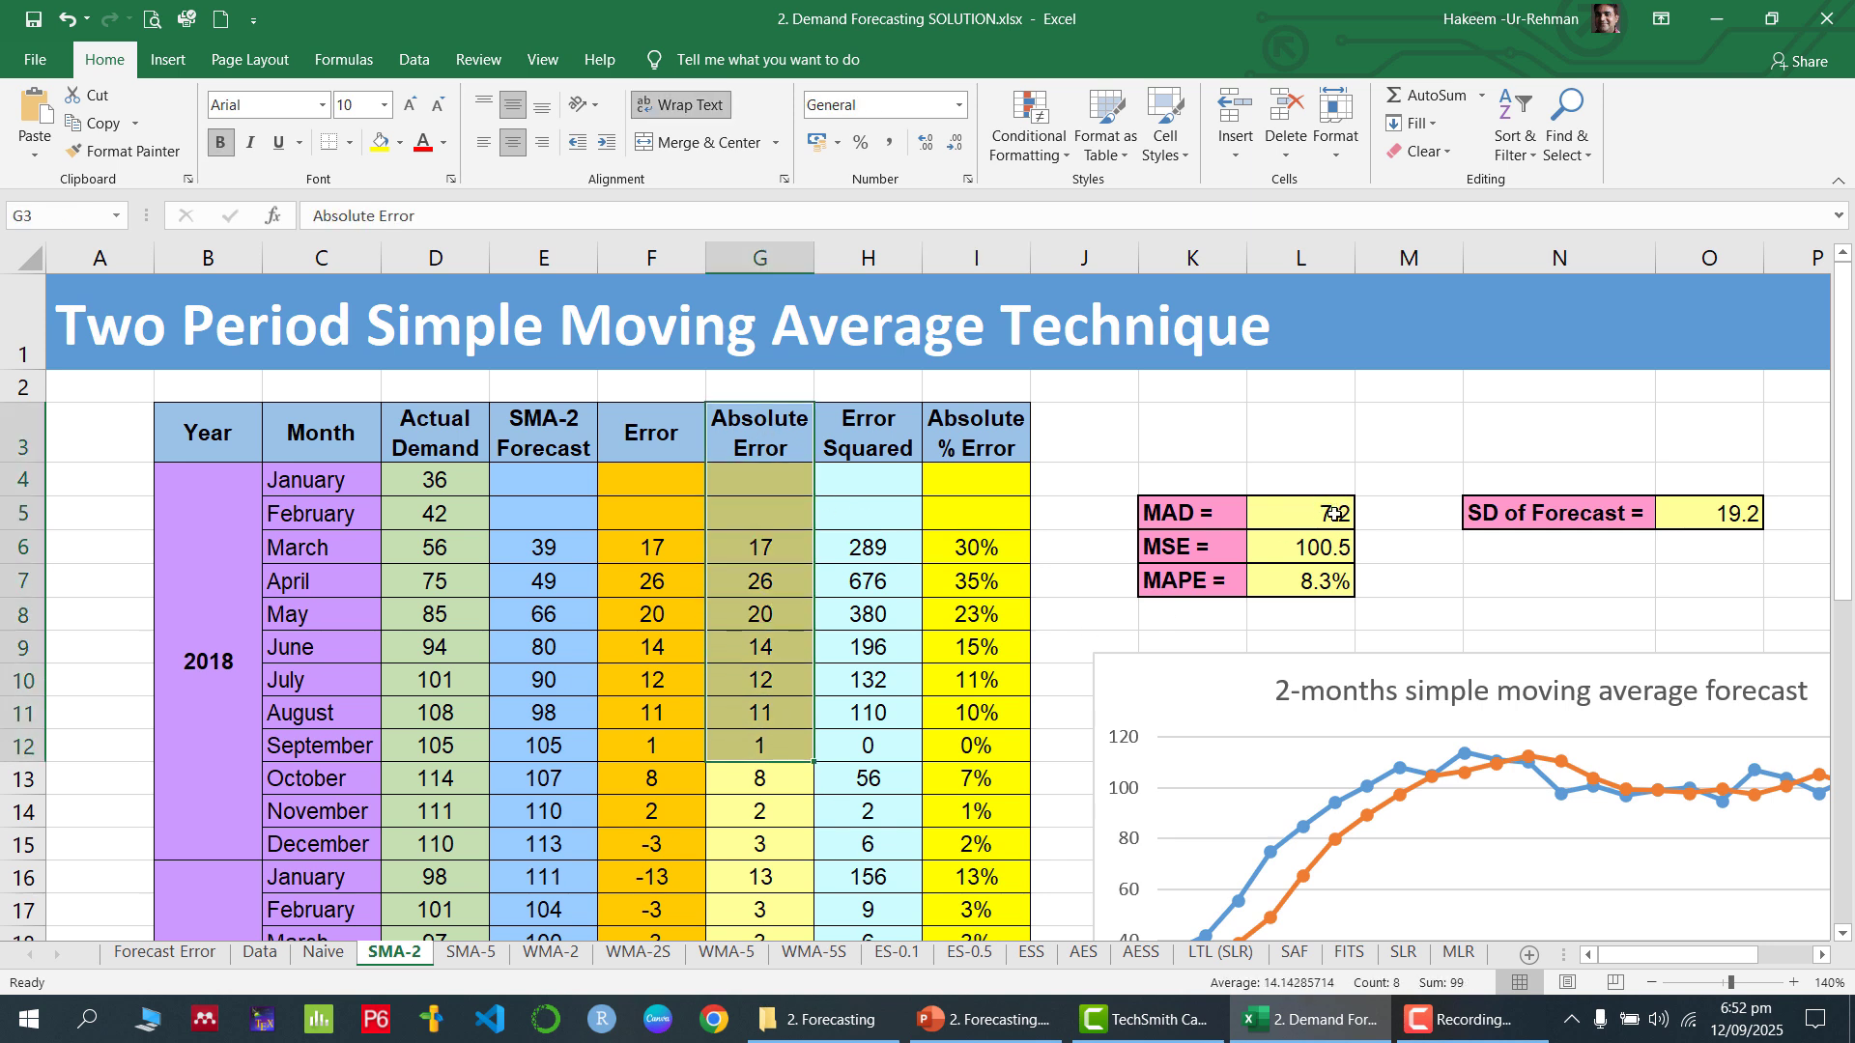
{"action": "left_click", "coordinate": [1334, 514]}
{"action": "left_click", "coordinate": [1312, 481]}
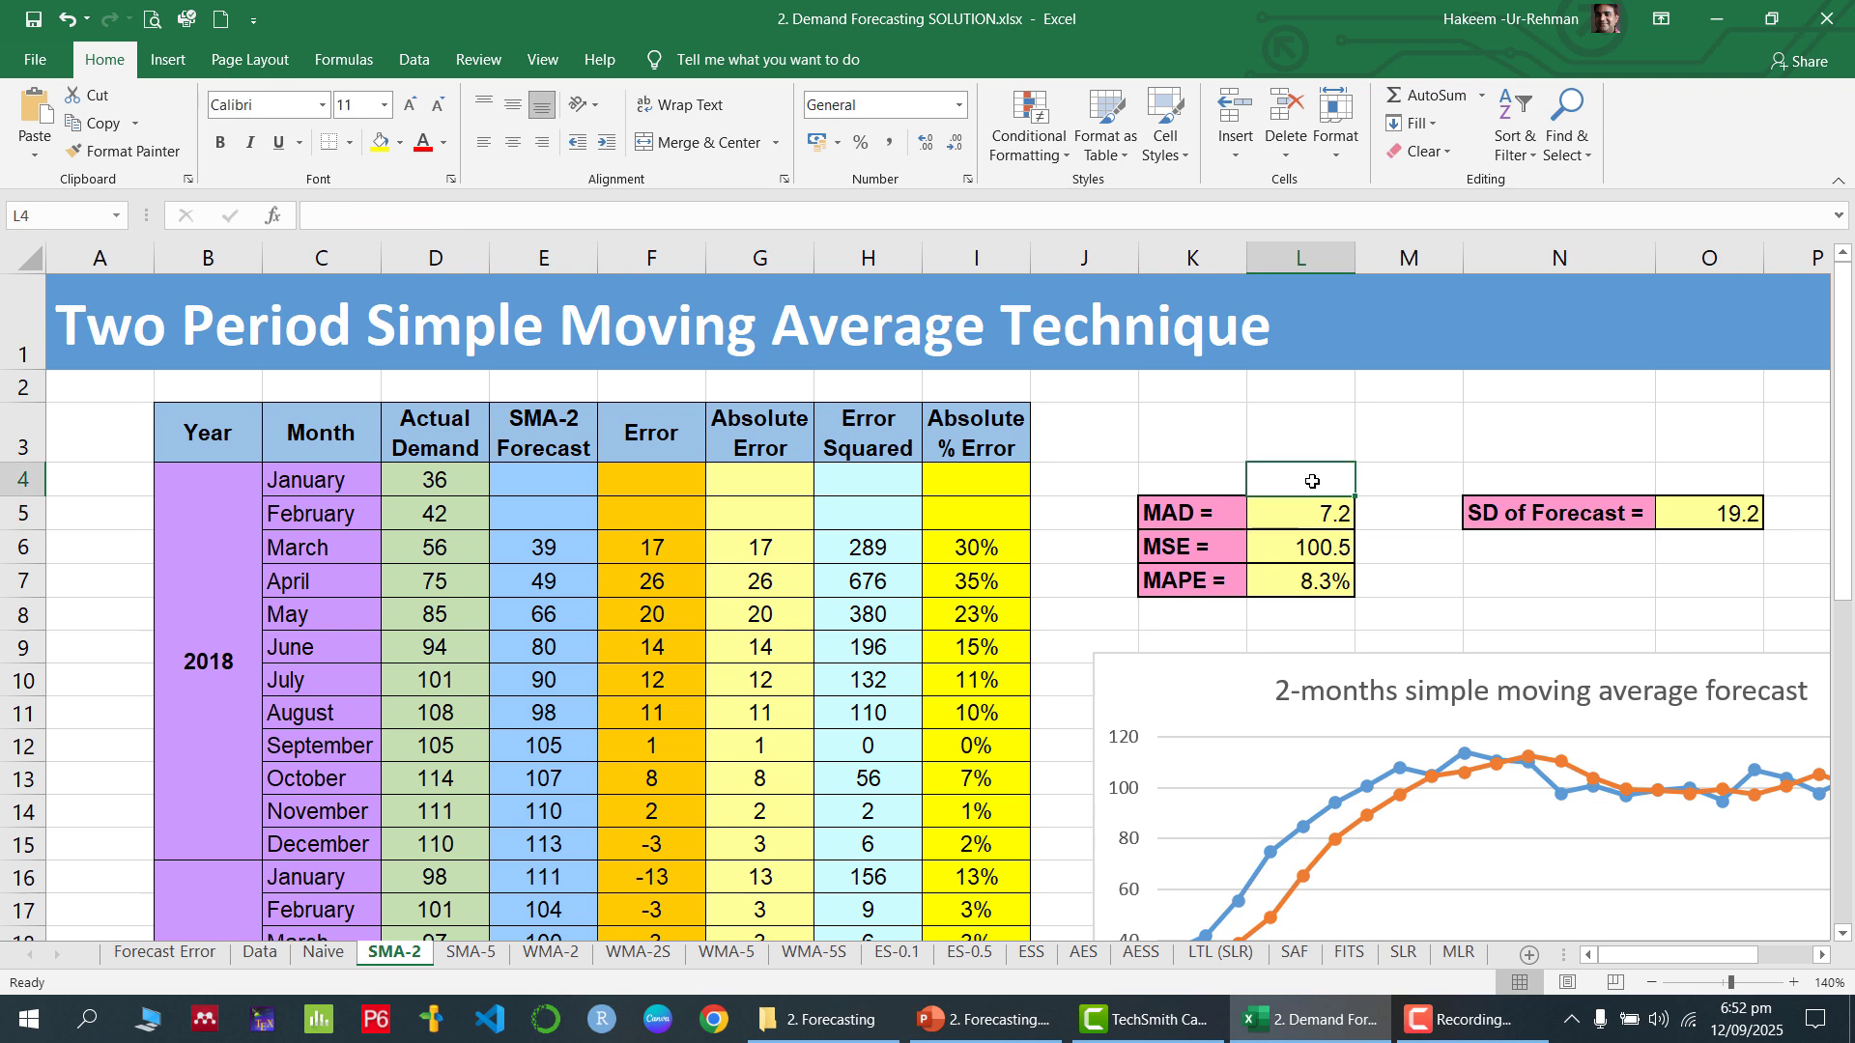
{"action": "type", "text": "=avera"}
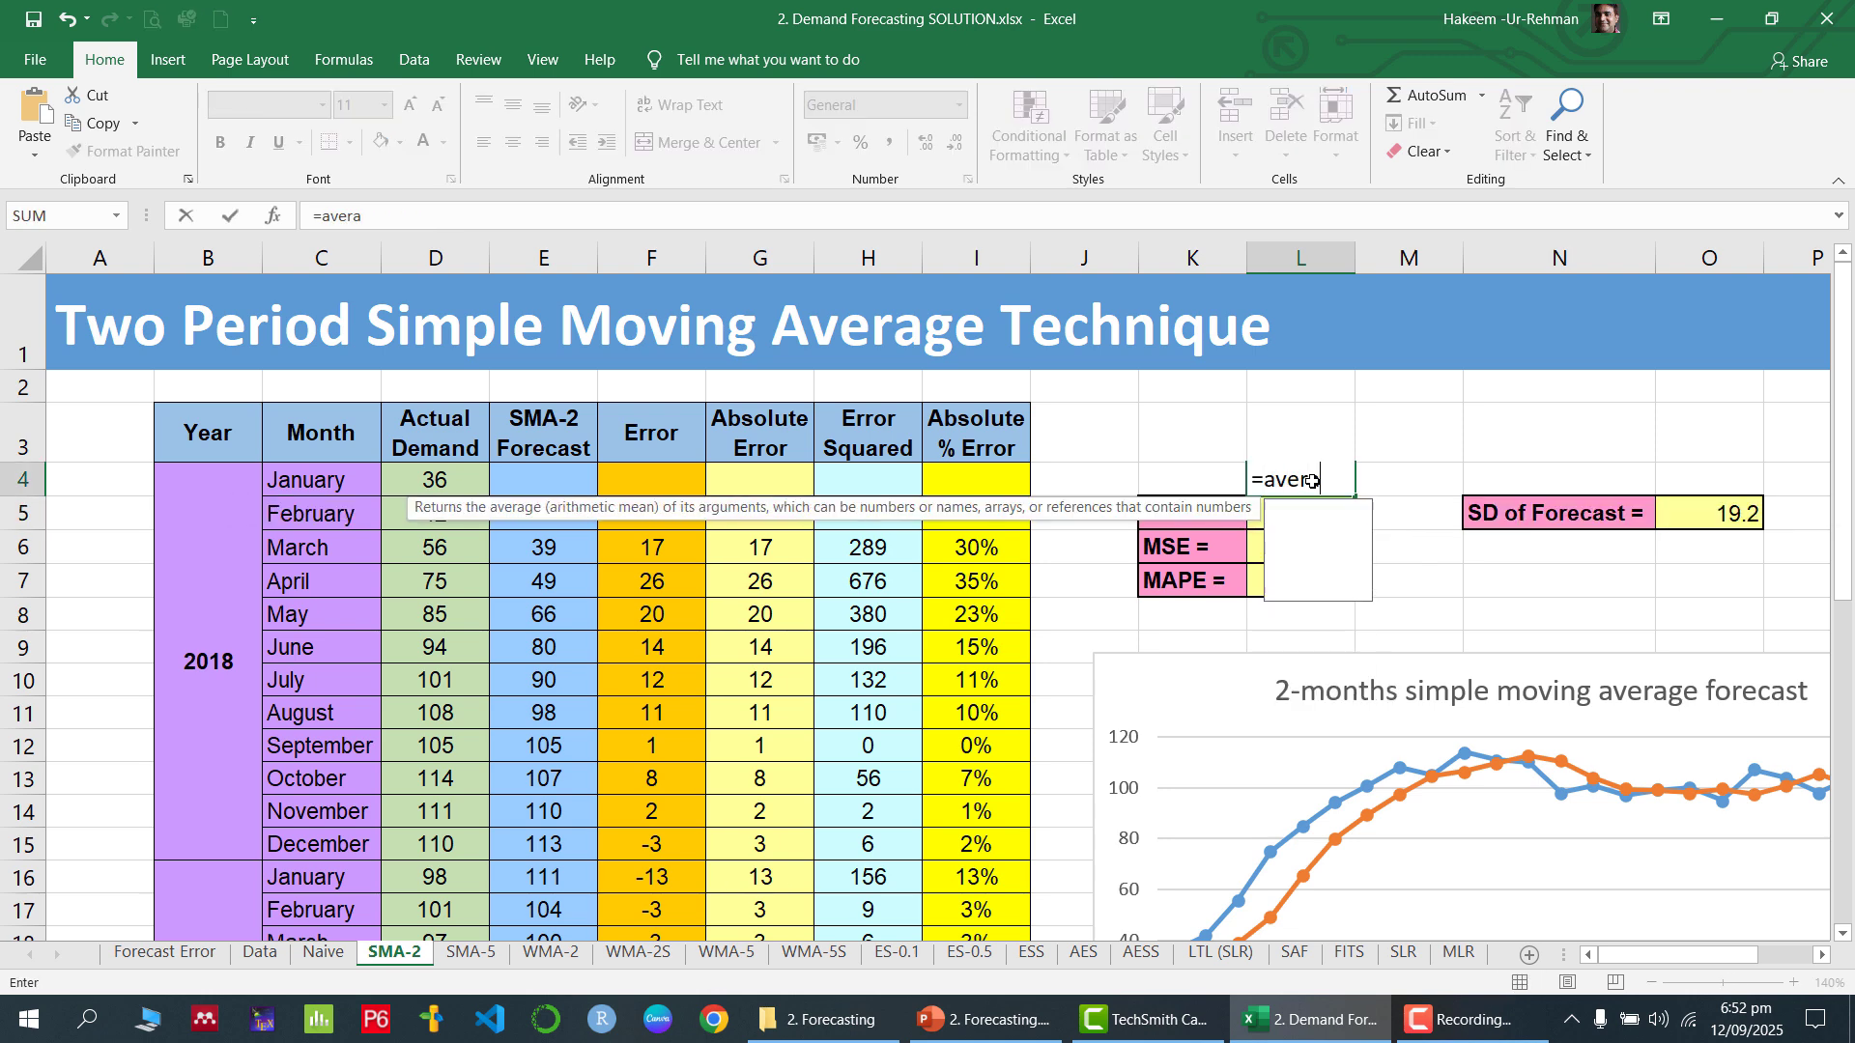
{"action": "type", "text": "ge("}
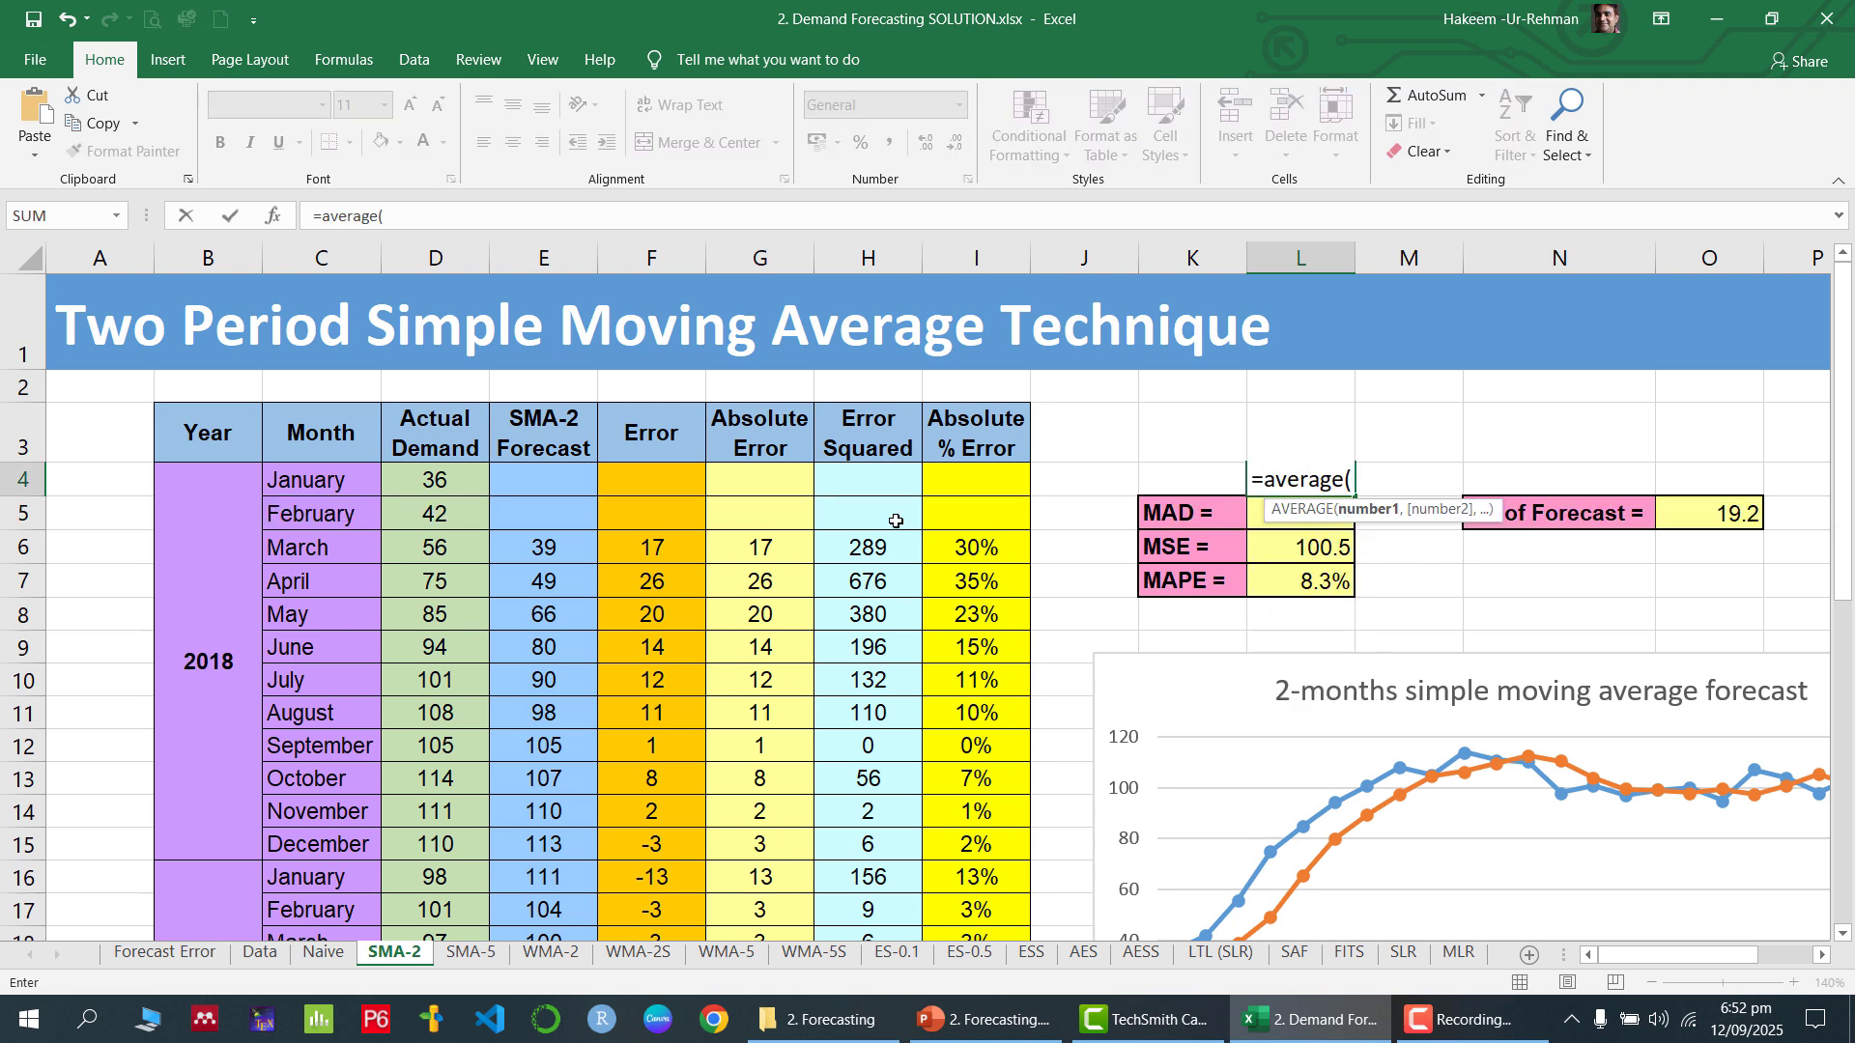
{"action": "left_click", "coordinate": [783, 547]}
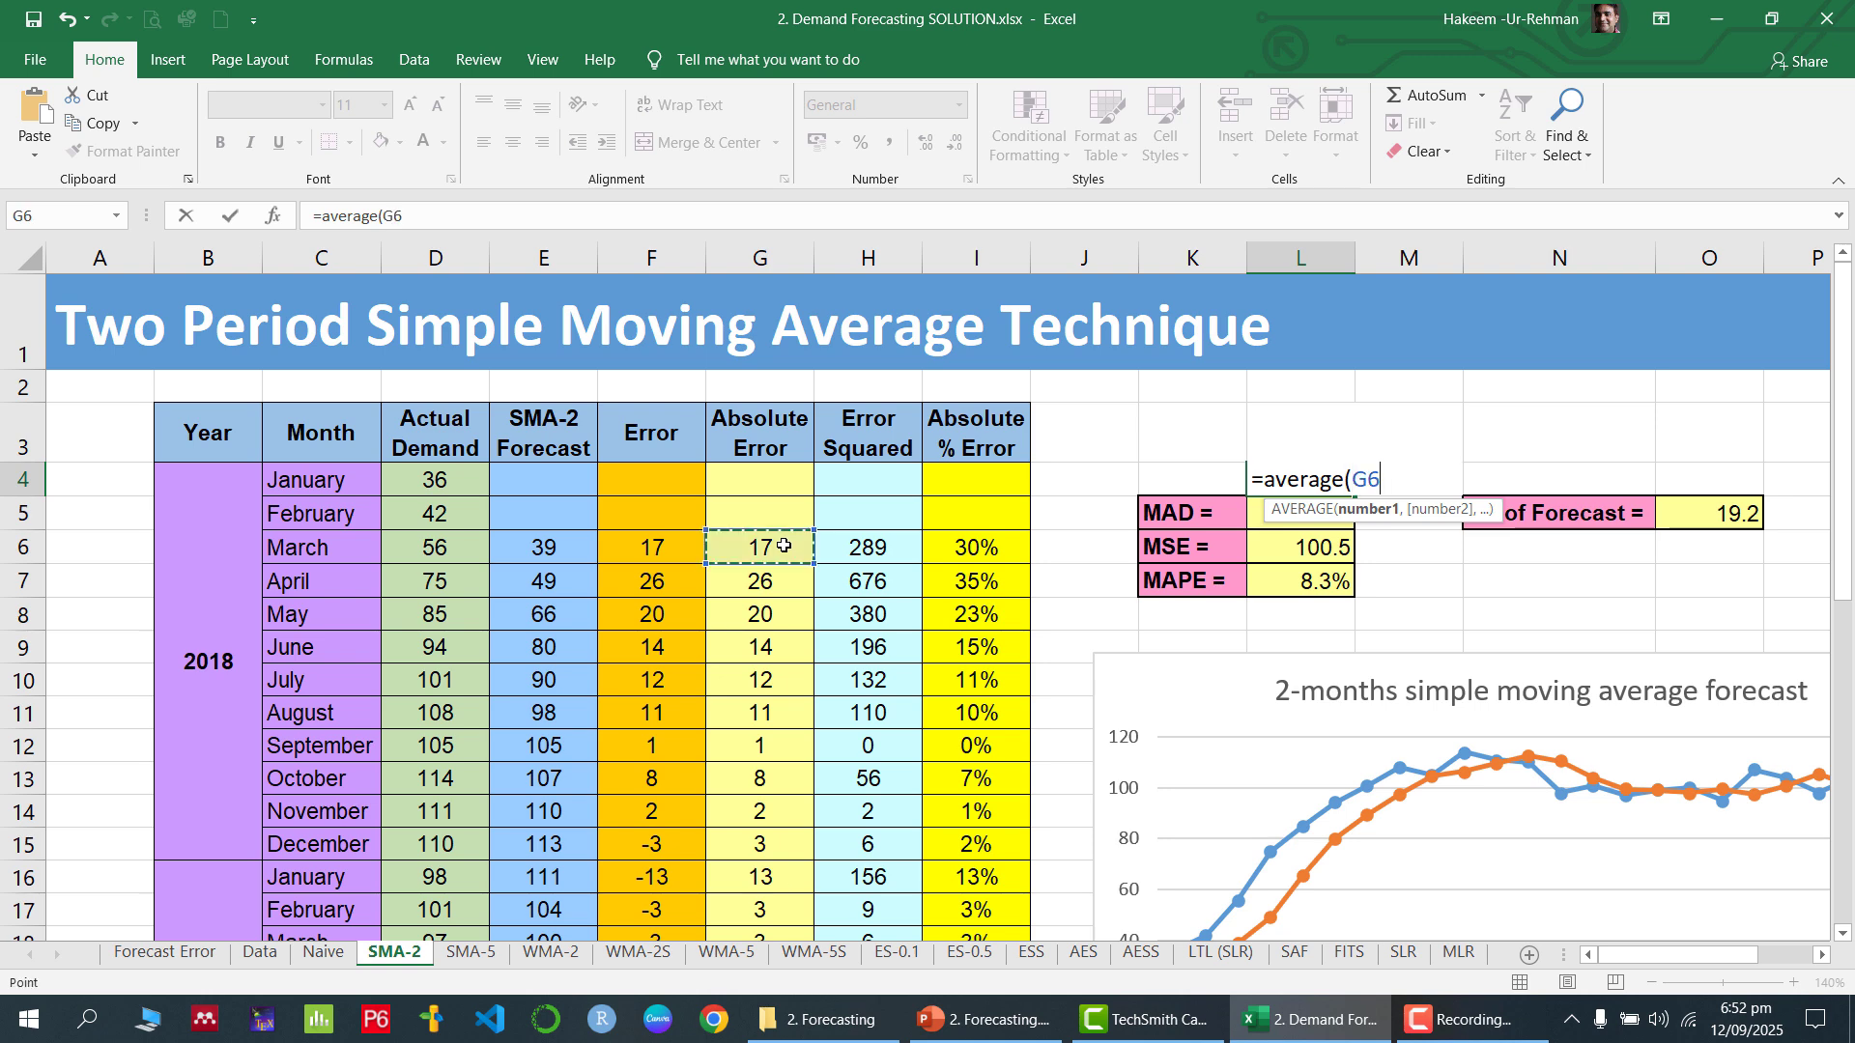
{"action": "key", "text": "ctrl+shift+Down"}
{"action": "key", "text": "Return"}
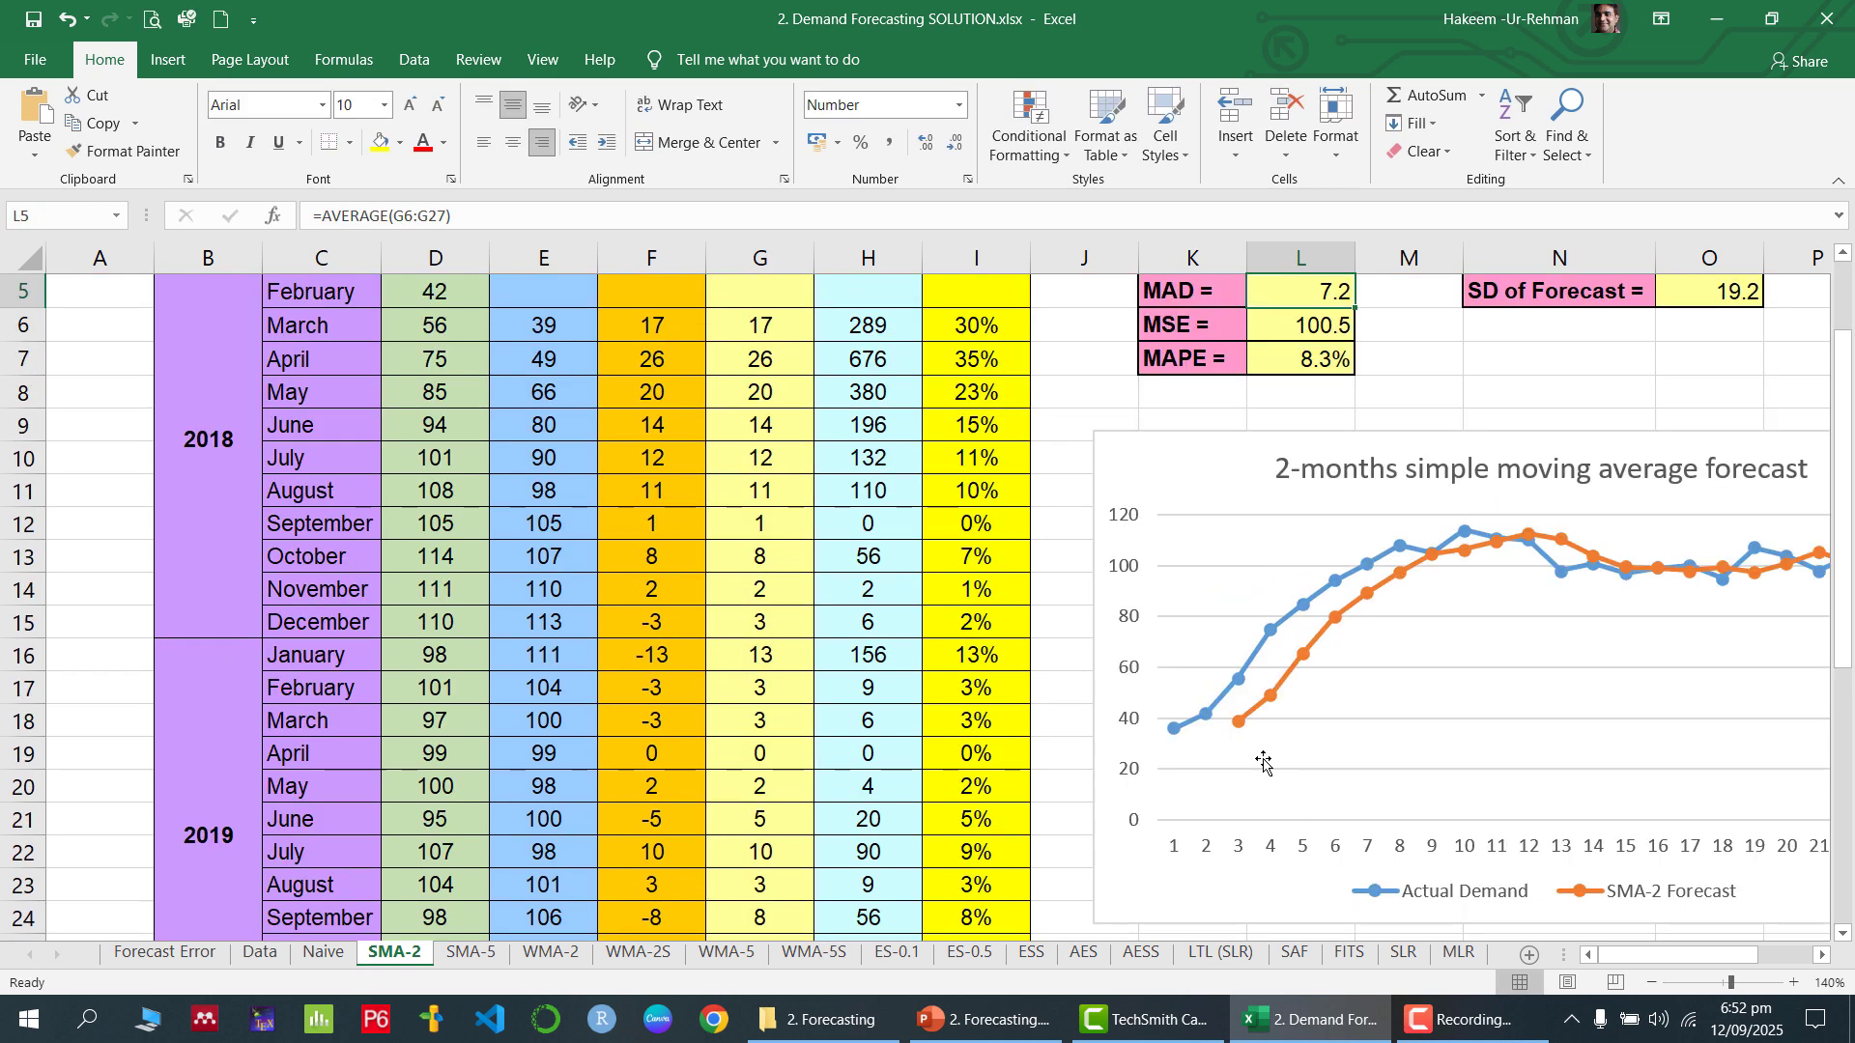
Adjust the number of decimals shown in L4 and clear the trial average from the cell
{"action": "left_click", "coordinate": [1333, 488]}
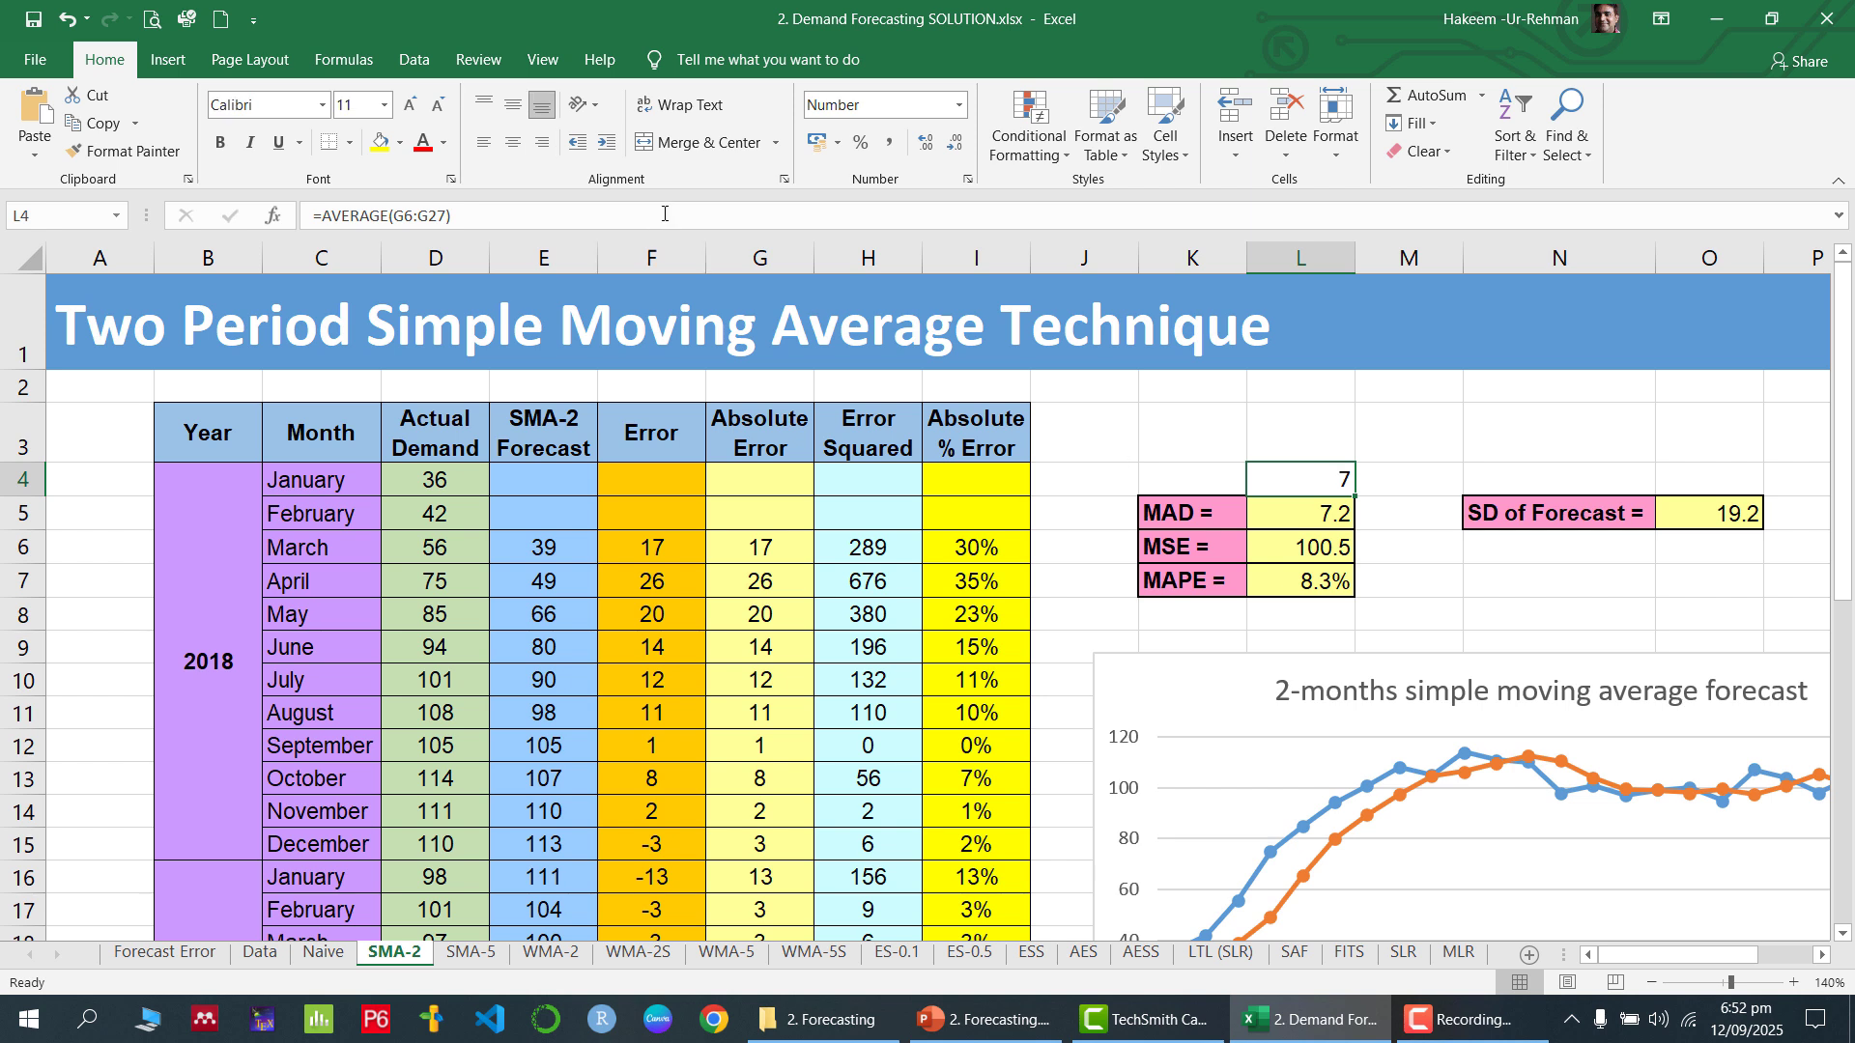
{"action": "left_click", "coordinate": [924, 149]}
{"action": "left_click", "coordinate": [952, 143]}
{"action": "key", "text": "Delete"}
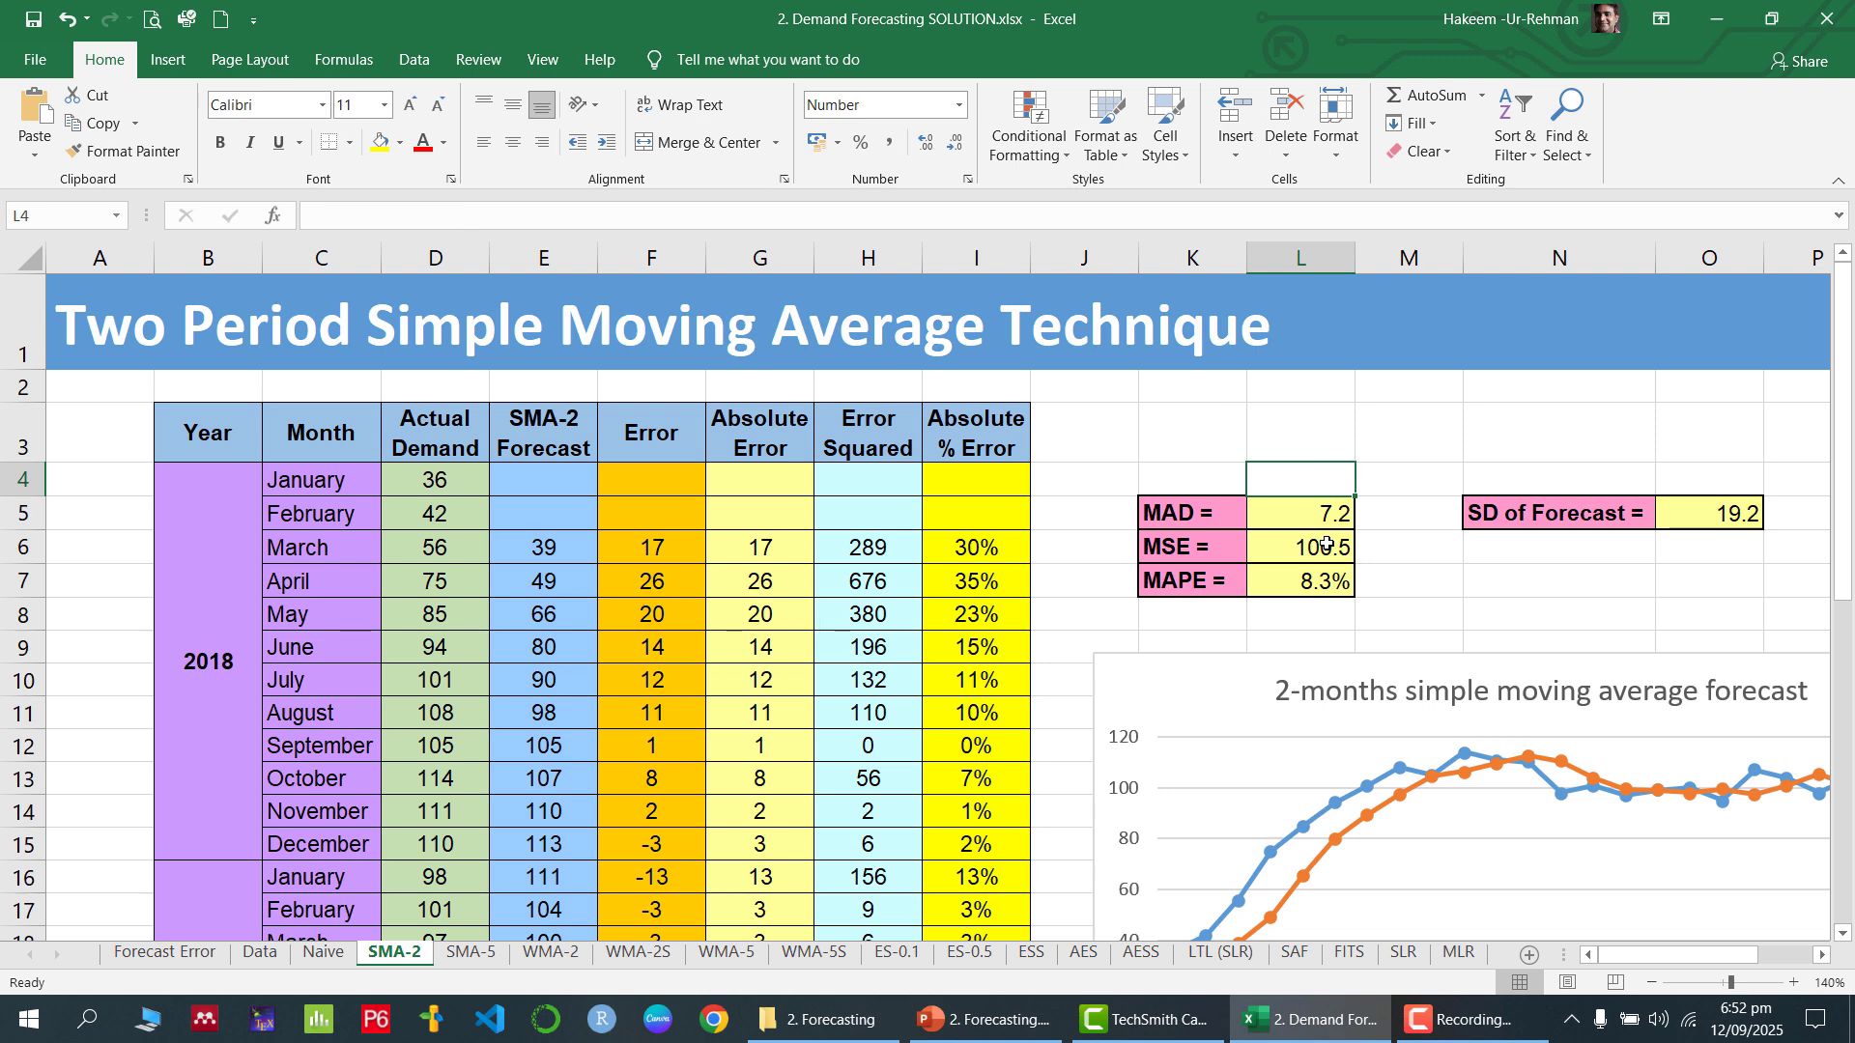
Check the MSE and MAPE formulas against the Error Squared and Absolute % Error values in rows 6 to 27
{"action": "left_click", "coordinate": [1327, 547]}
{"action": "left_click", "coordinate": [900, 547]}
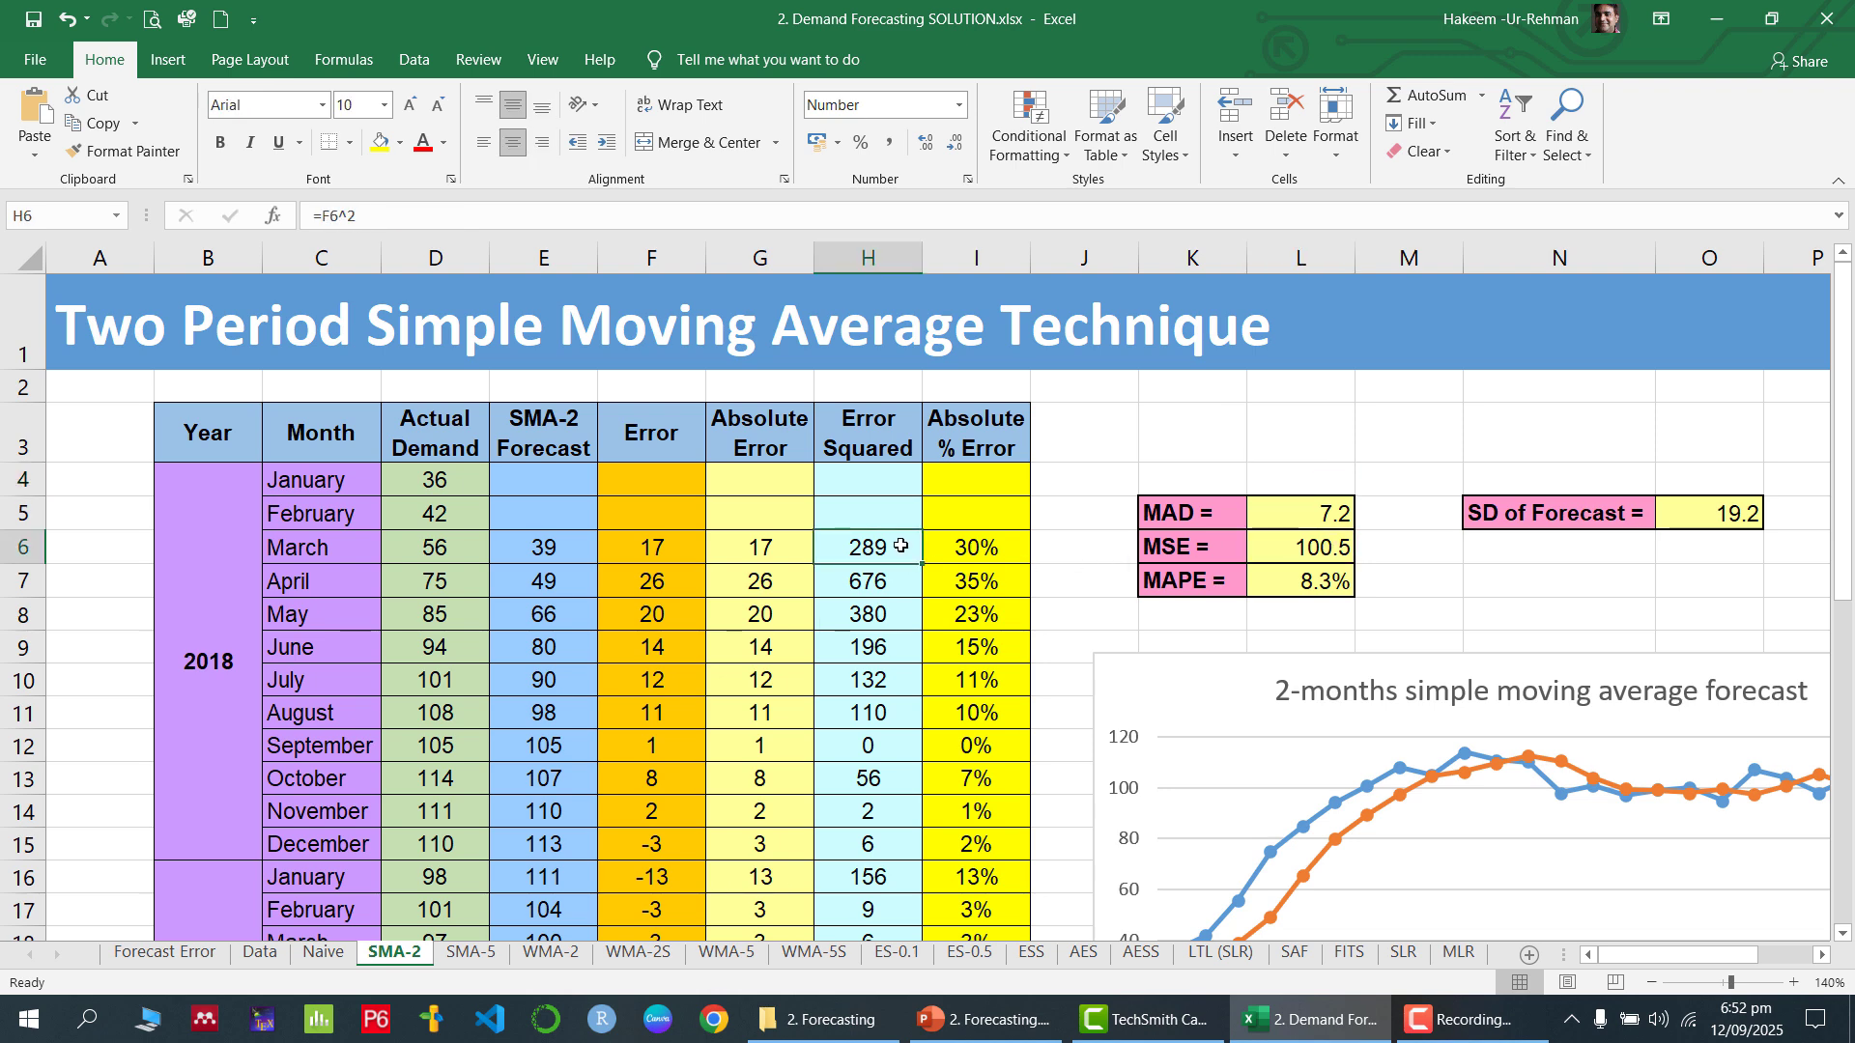
{"action": "key", "text": "ctrl+shift+Down"}
{"action": "scroll", "coordinate": [910, 693], "scroll_direction": "up", "scroll_amount": 3}
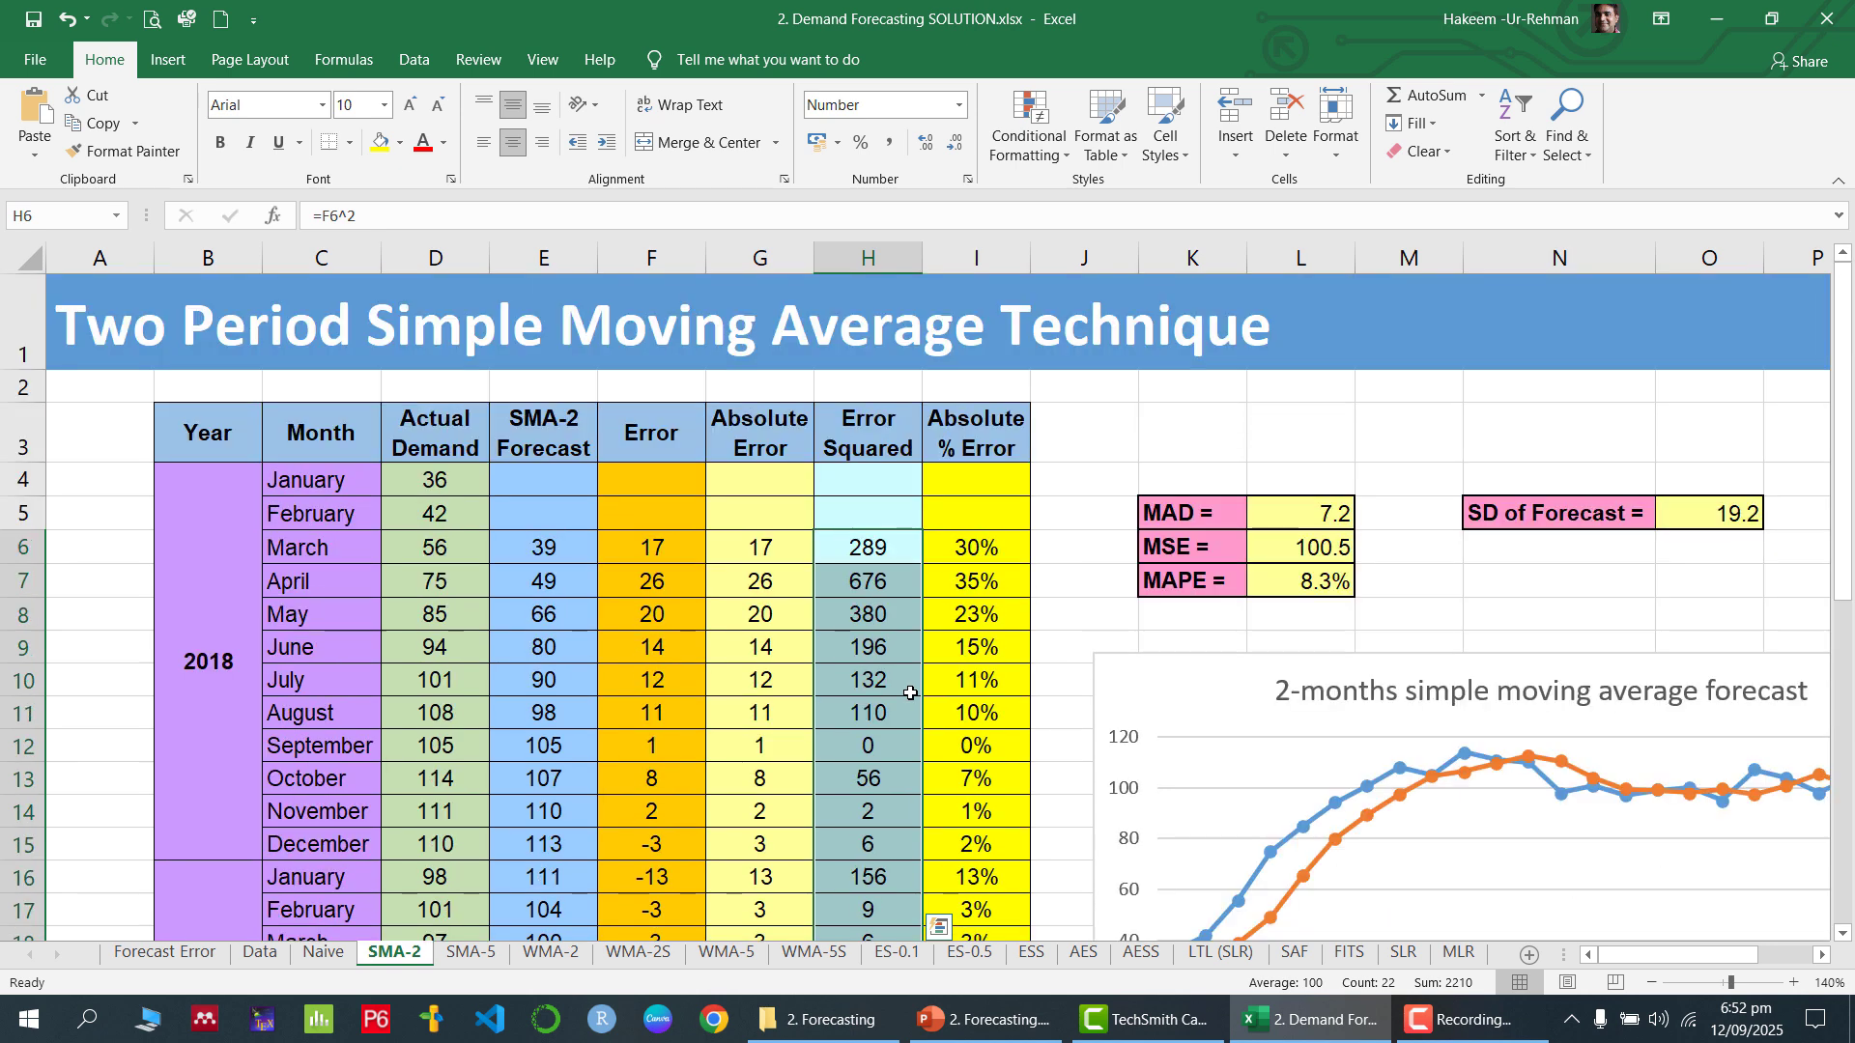
{"action": "left_click", "coordinate": [1306, 582]}
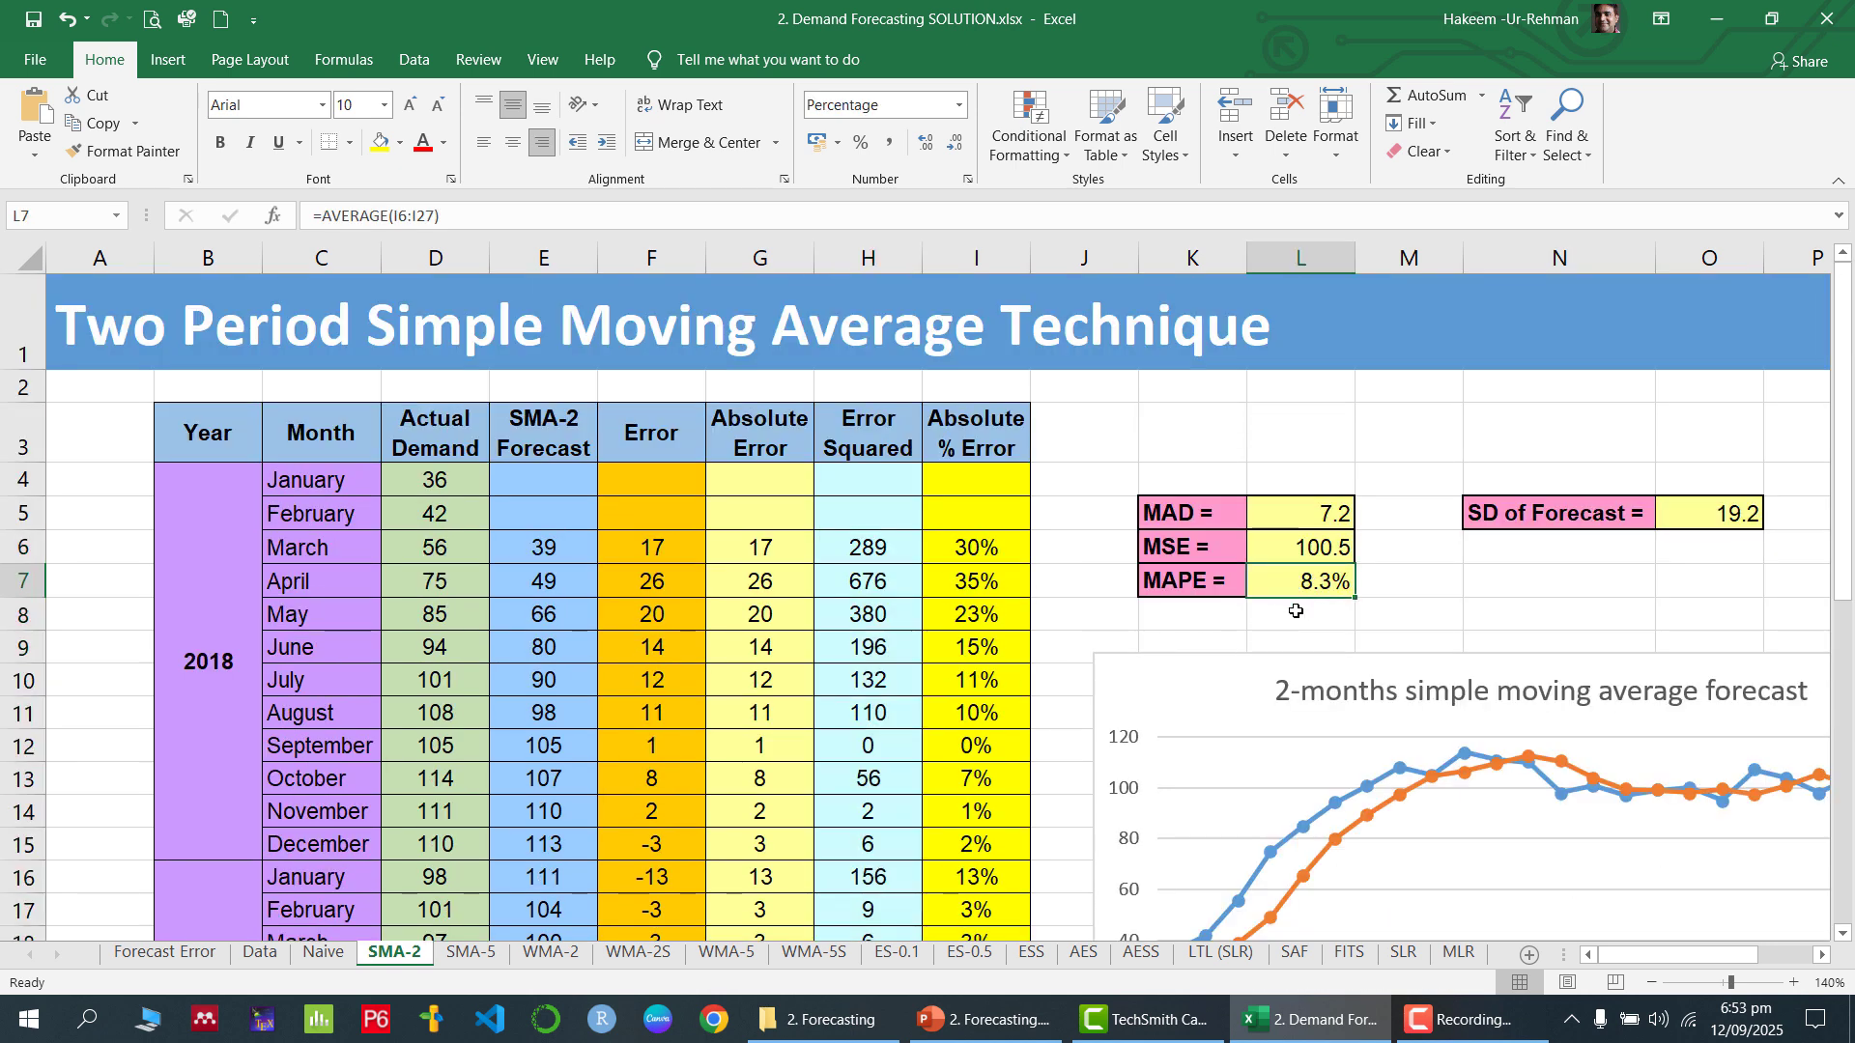
{"action": "left_click", "coordinate": [1005, 547]}
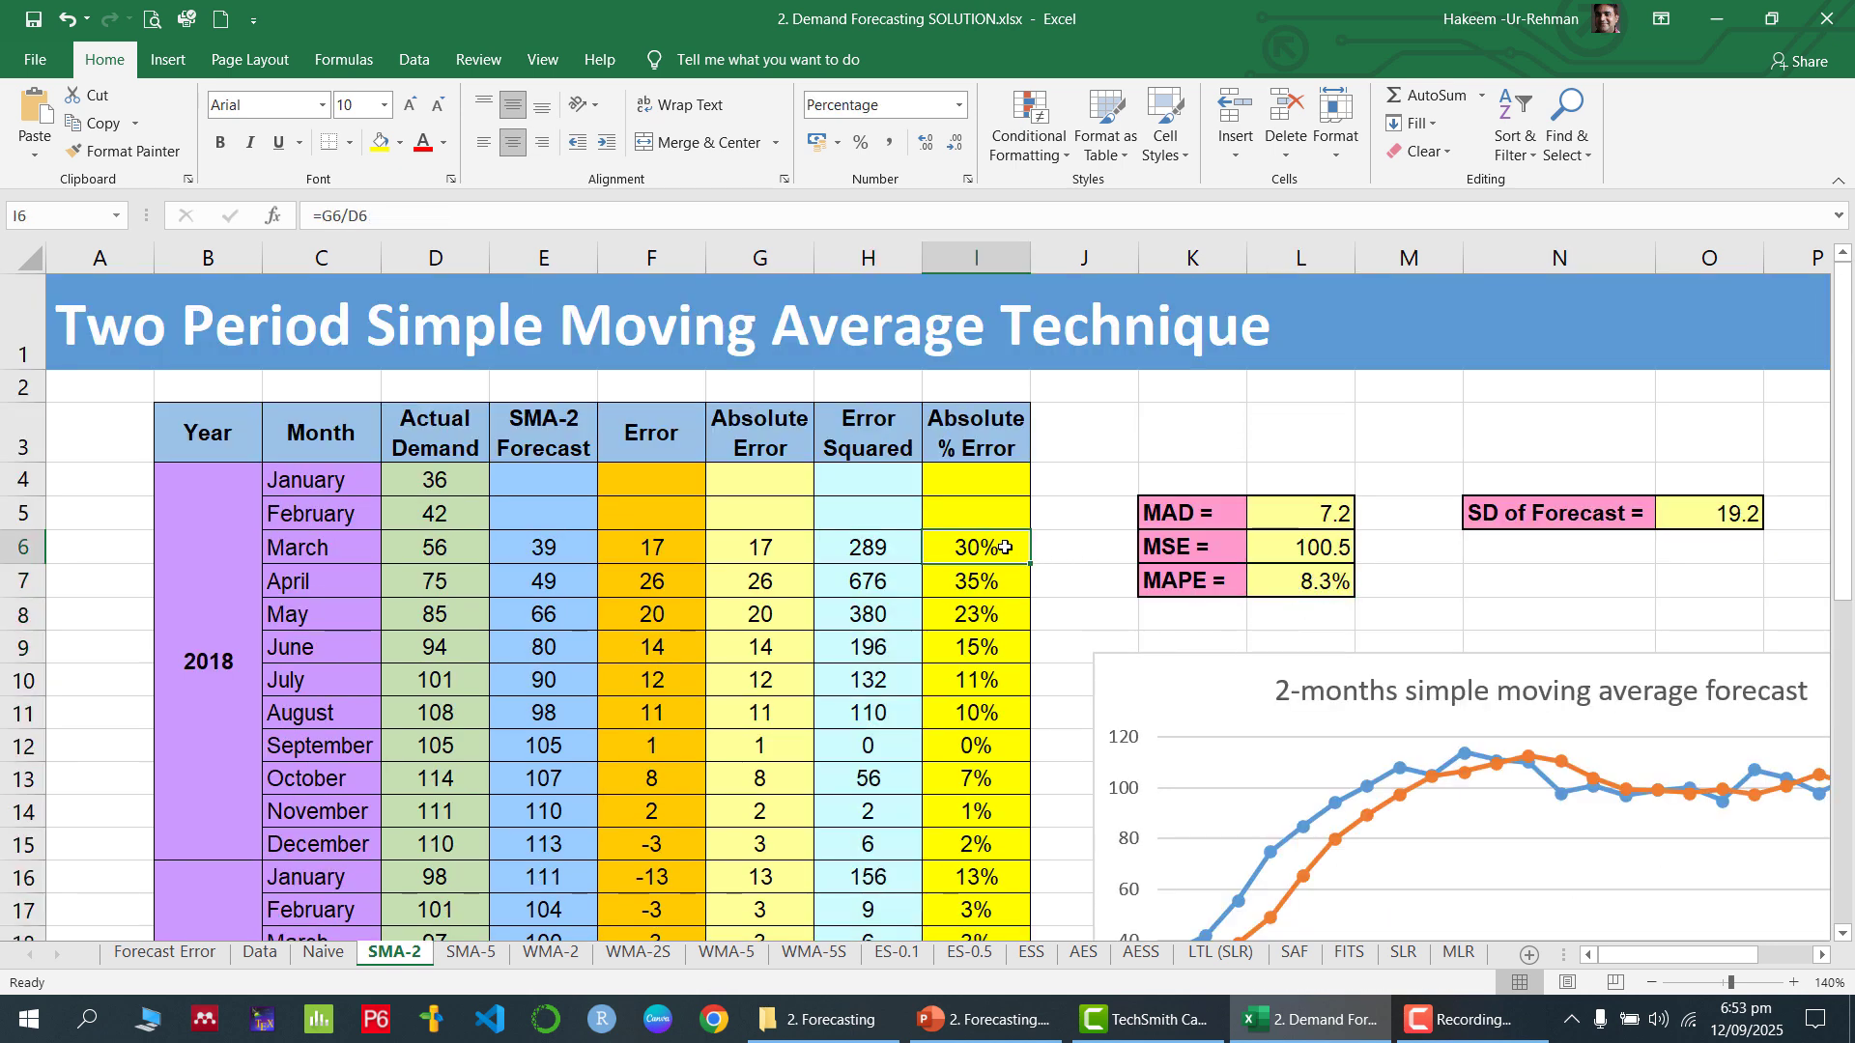
{"action": "key", "text": "ctrl+shift+Down"}
{"action": "scroll", "coordinate": [1047, 519], "scroll_direction": "up", "scroll_amount": 3}
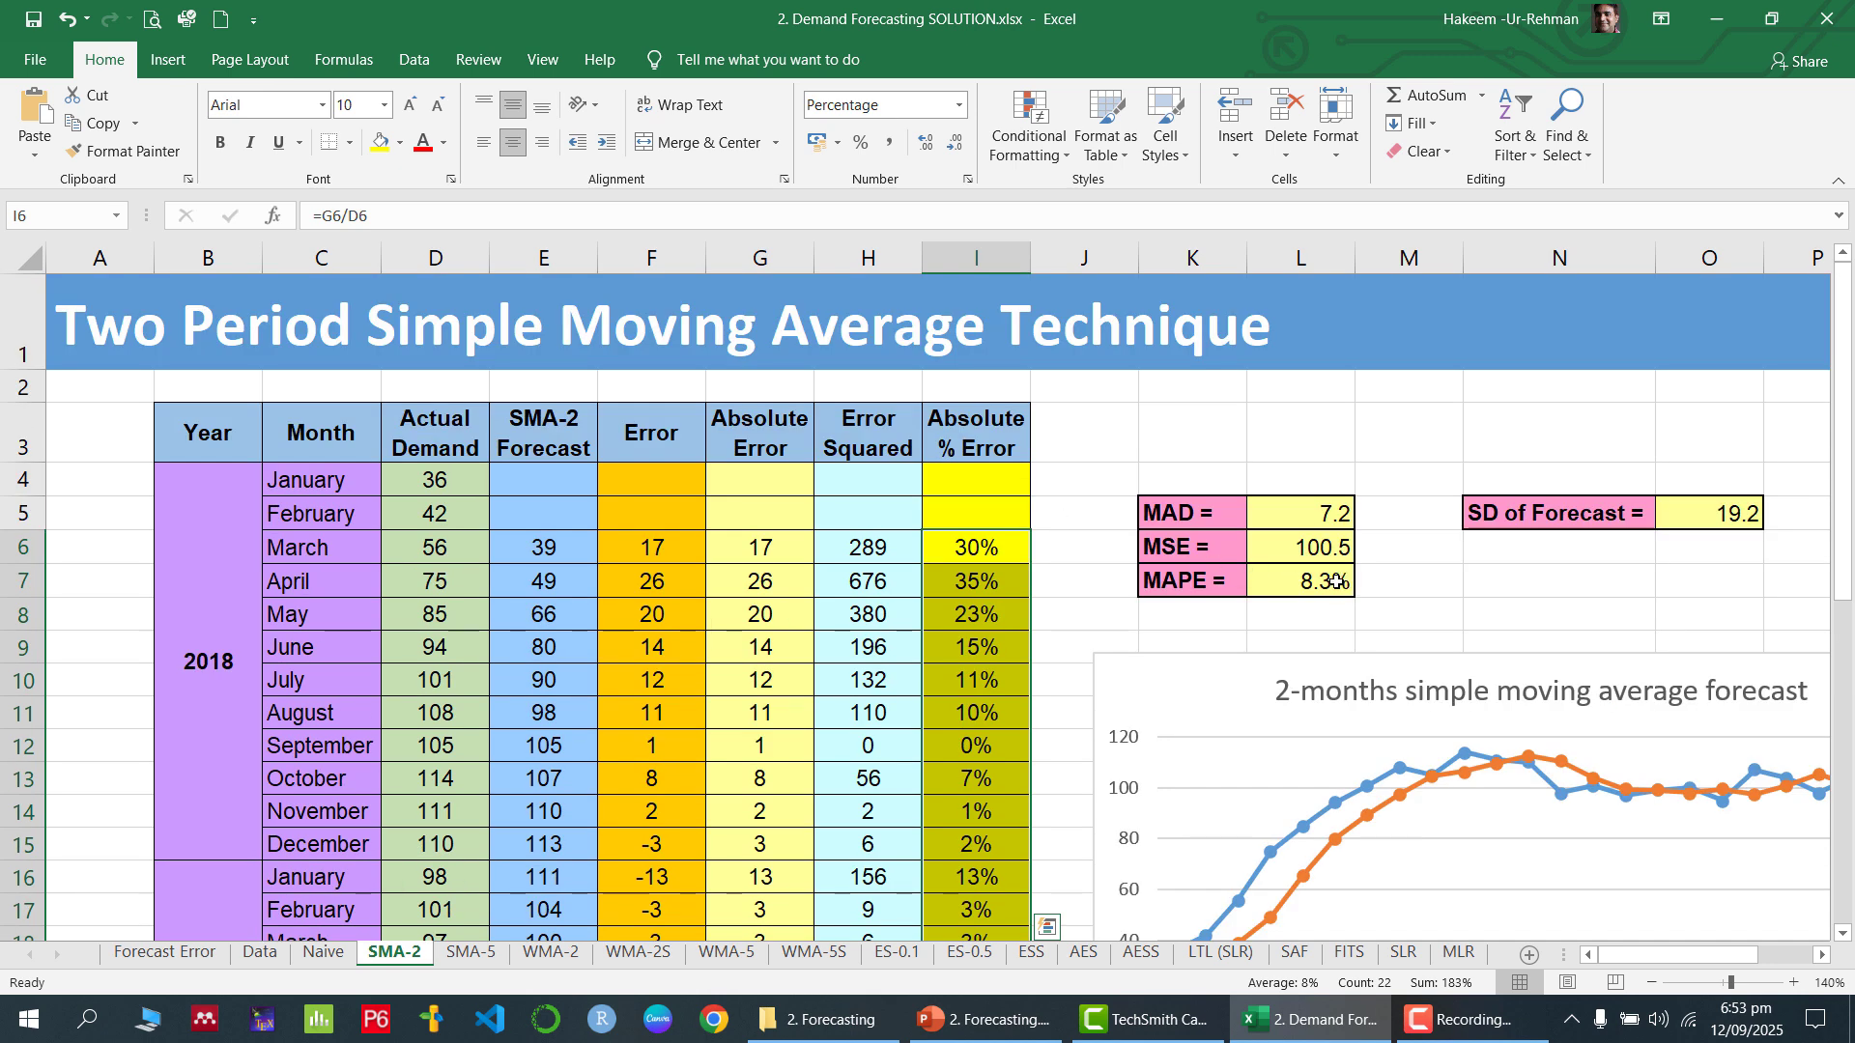
{"action": "left_click", "coordinate": [1328, 586]}
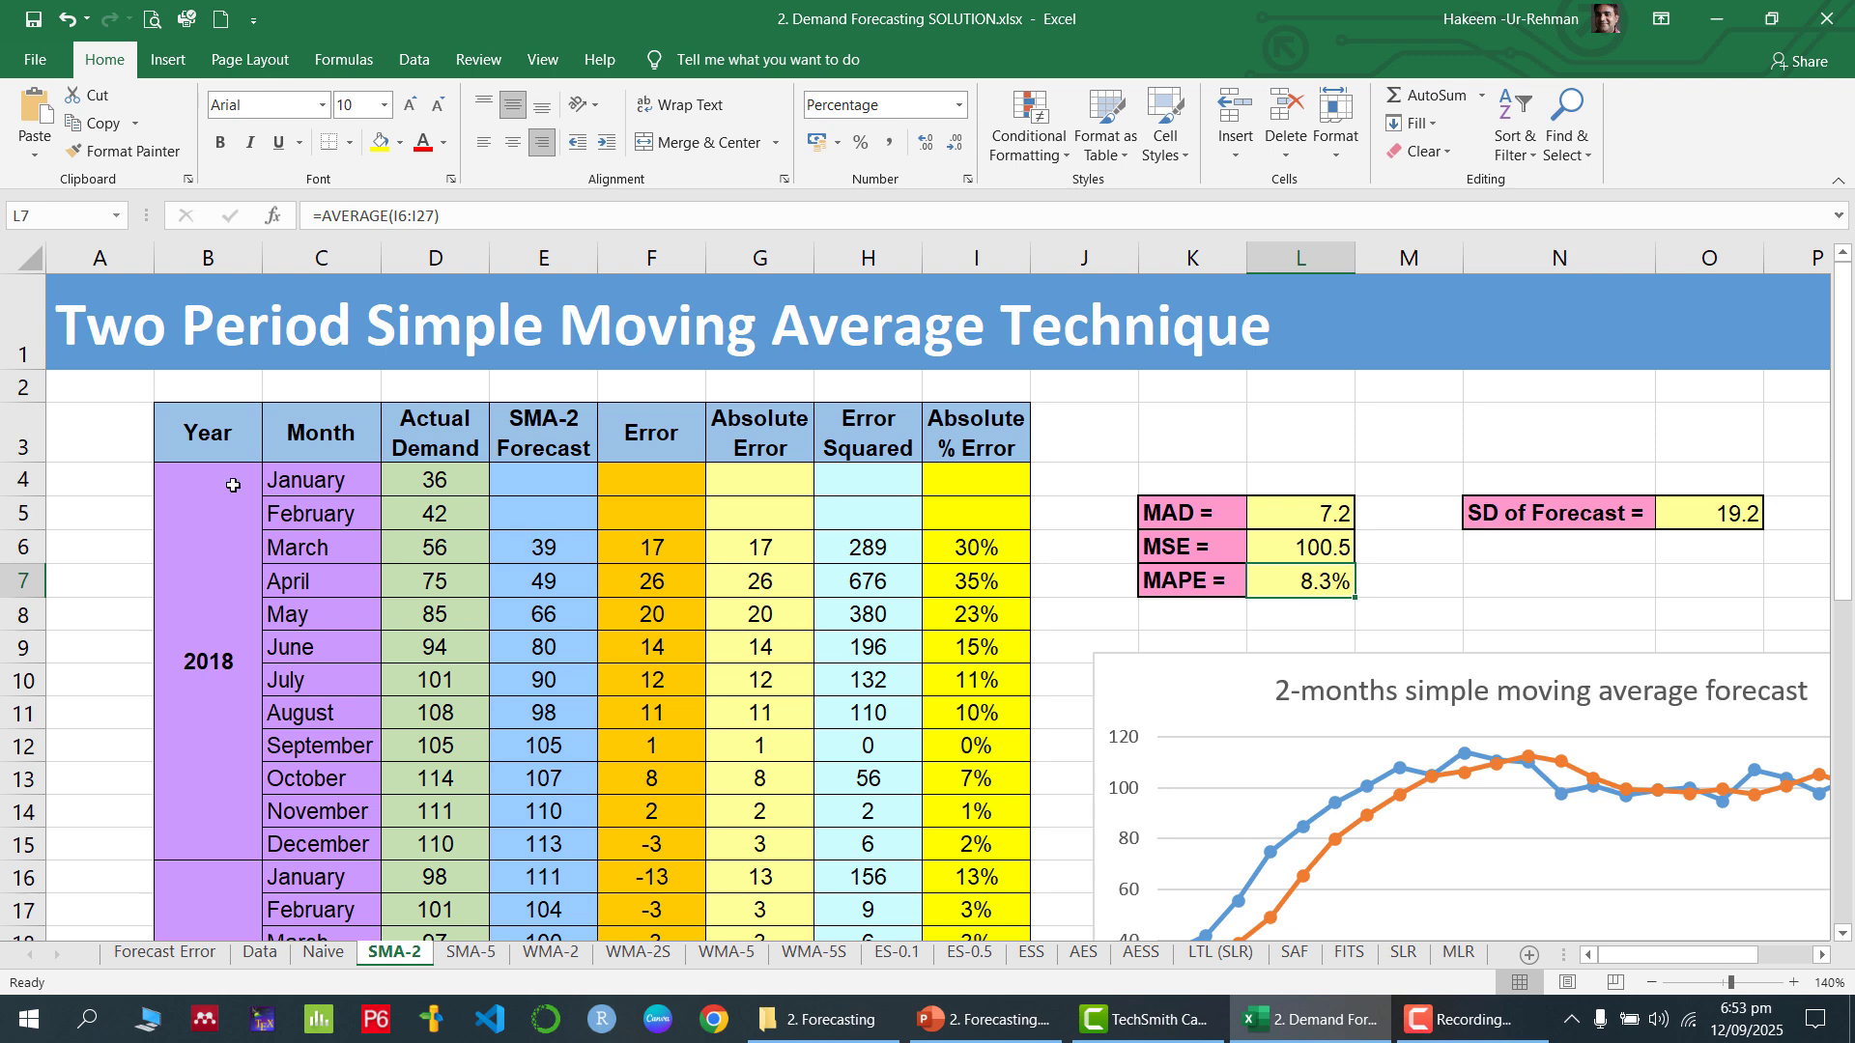
Try plotting the Year through SMA-2 Forecast columns as a widened line chart with markers, and undo it
{"action": "left_click_drag", "start_coordinate": [204, 430], "coordinate": [545, 914]}
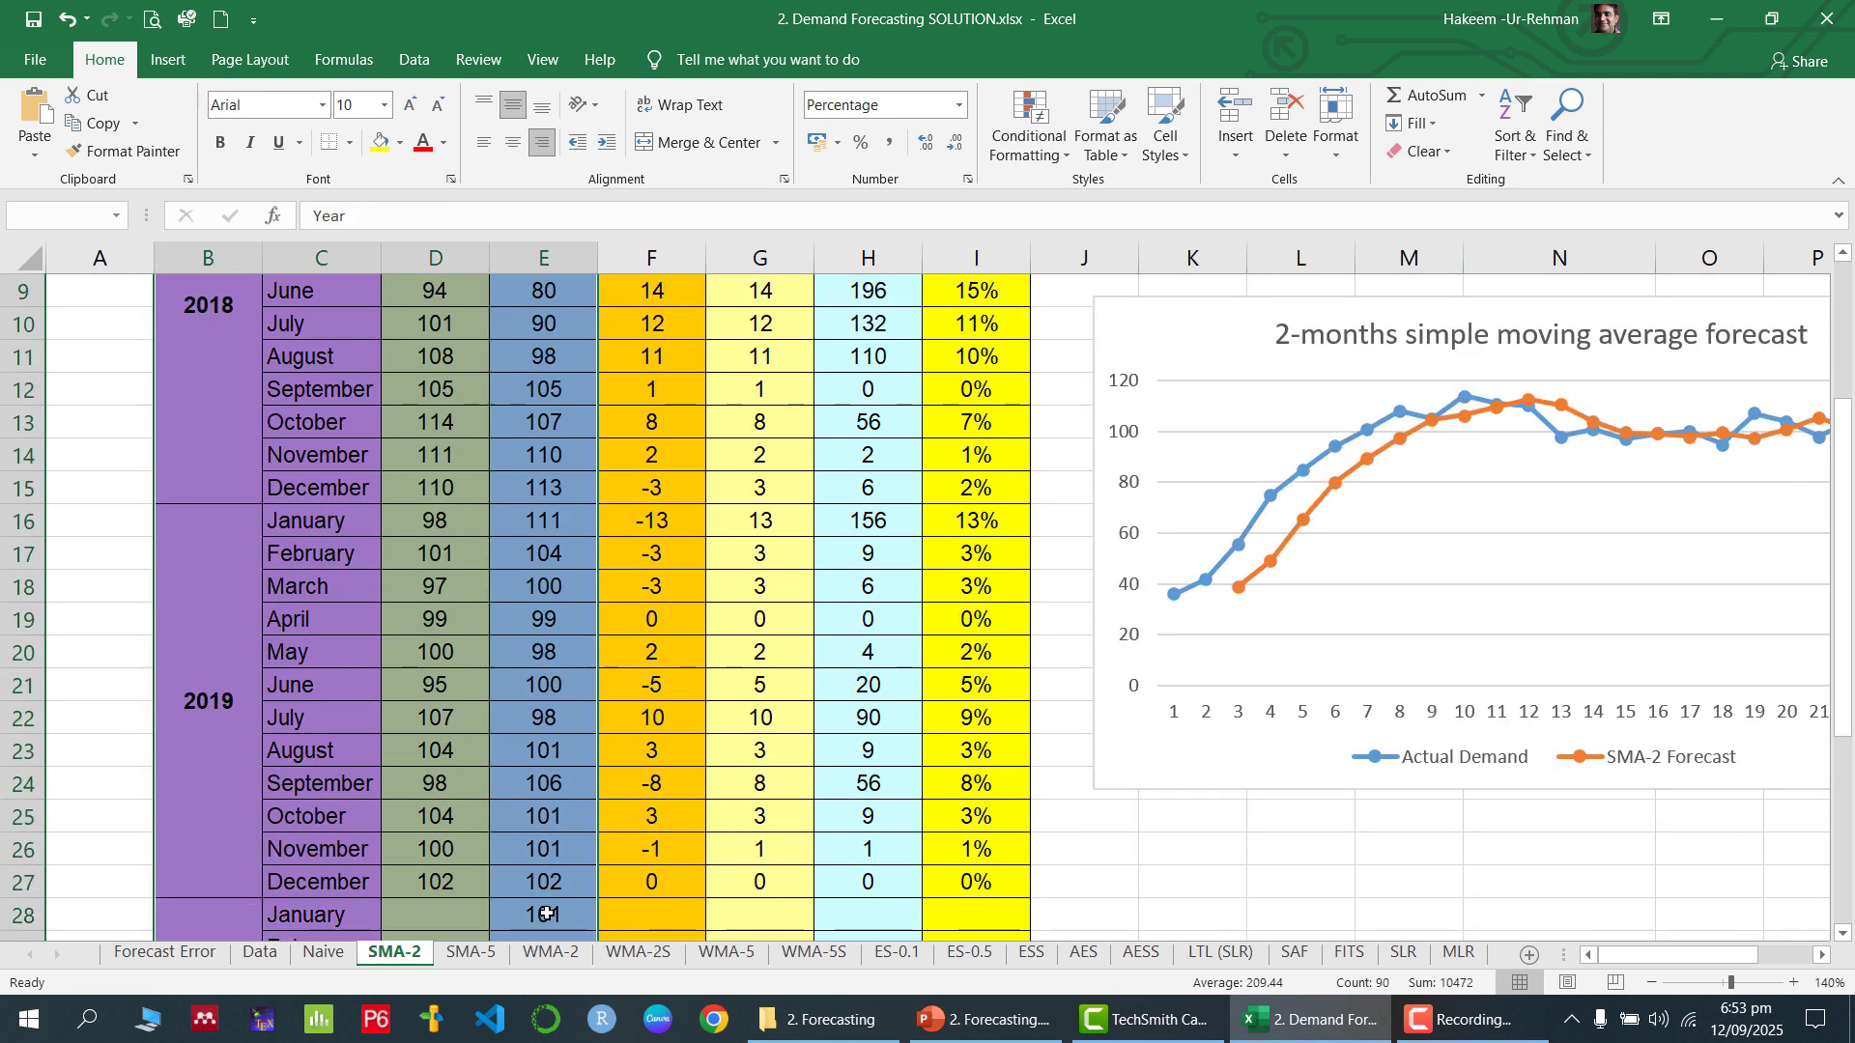
{"action": "scroll", "coordinate": [547, 752], "scroll_direction": "down", "scroll_amount": 1}
{"action": "scroll", "coordinate": [547, 752], "scroll_direction": "down", "scroll_amount": 1}
{"action": "scroll", "coordinate": [547, 752], "scroll_direction": "up", "scroll_amount": 4}
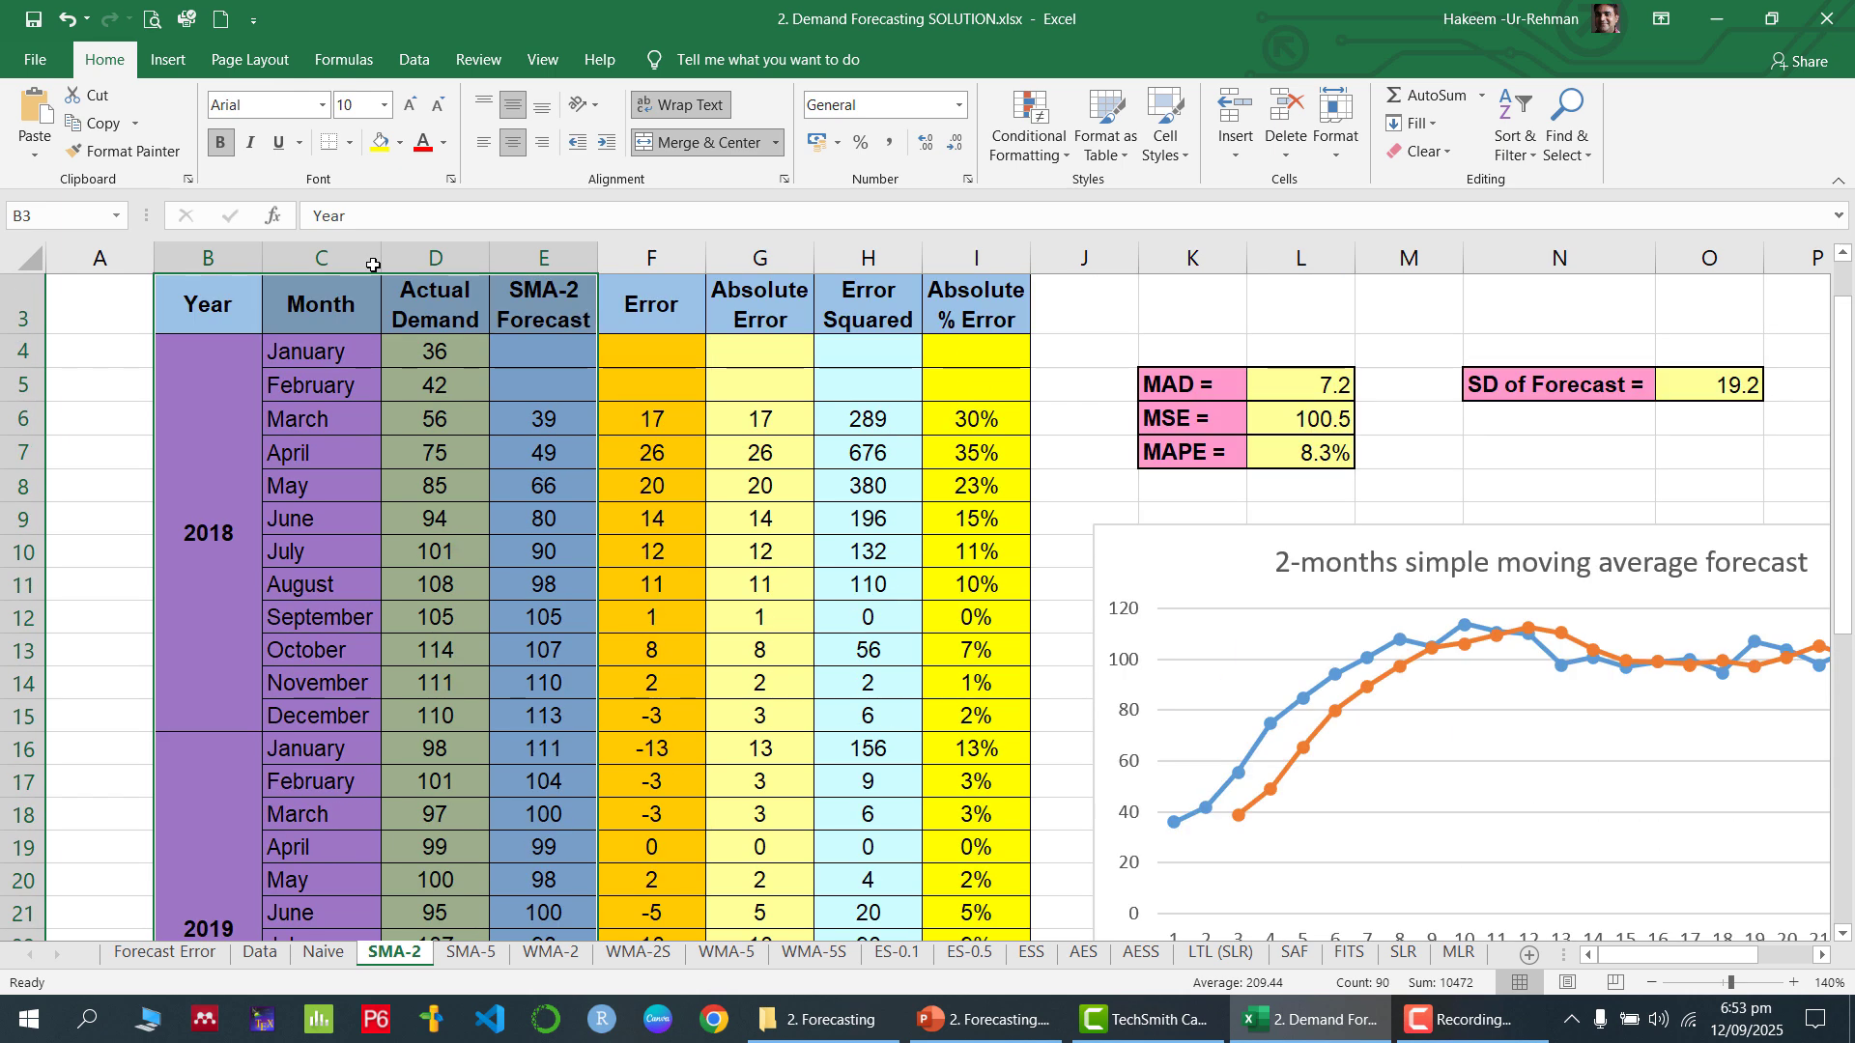
{"action": "left_click", "coordinate": [168, 60]}
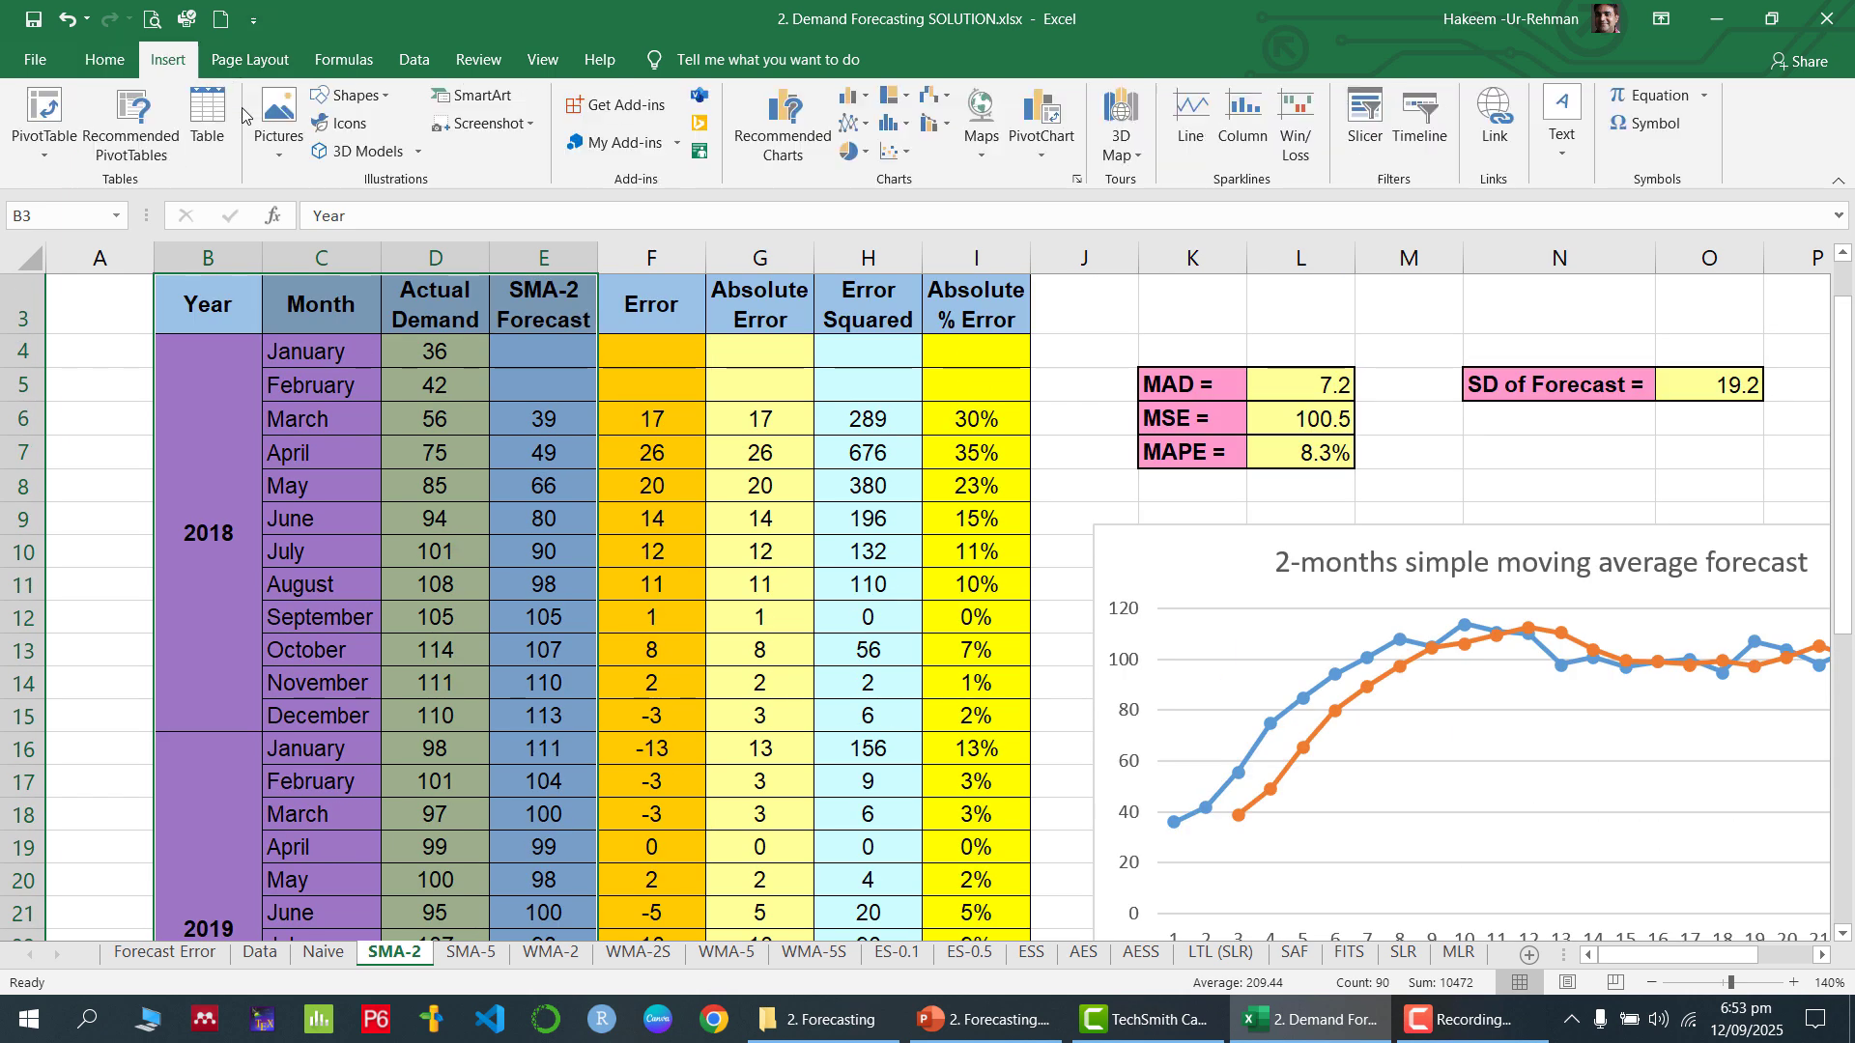
{"action": "left_click", "coordinate": [866, 127]}
{"action": "left_click", "coordinate": [1073, 200]}
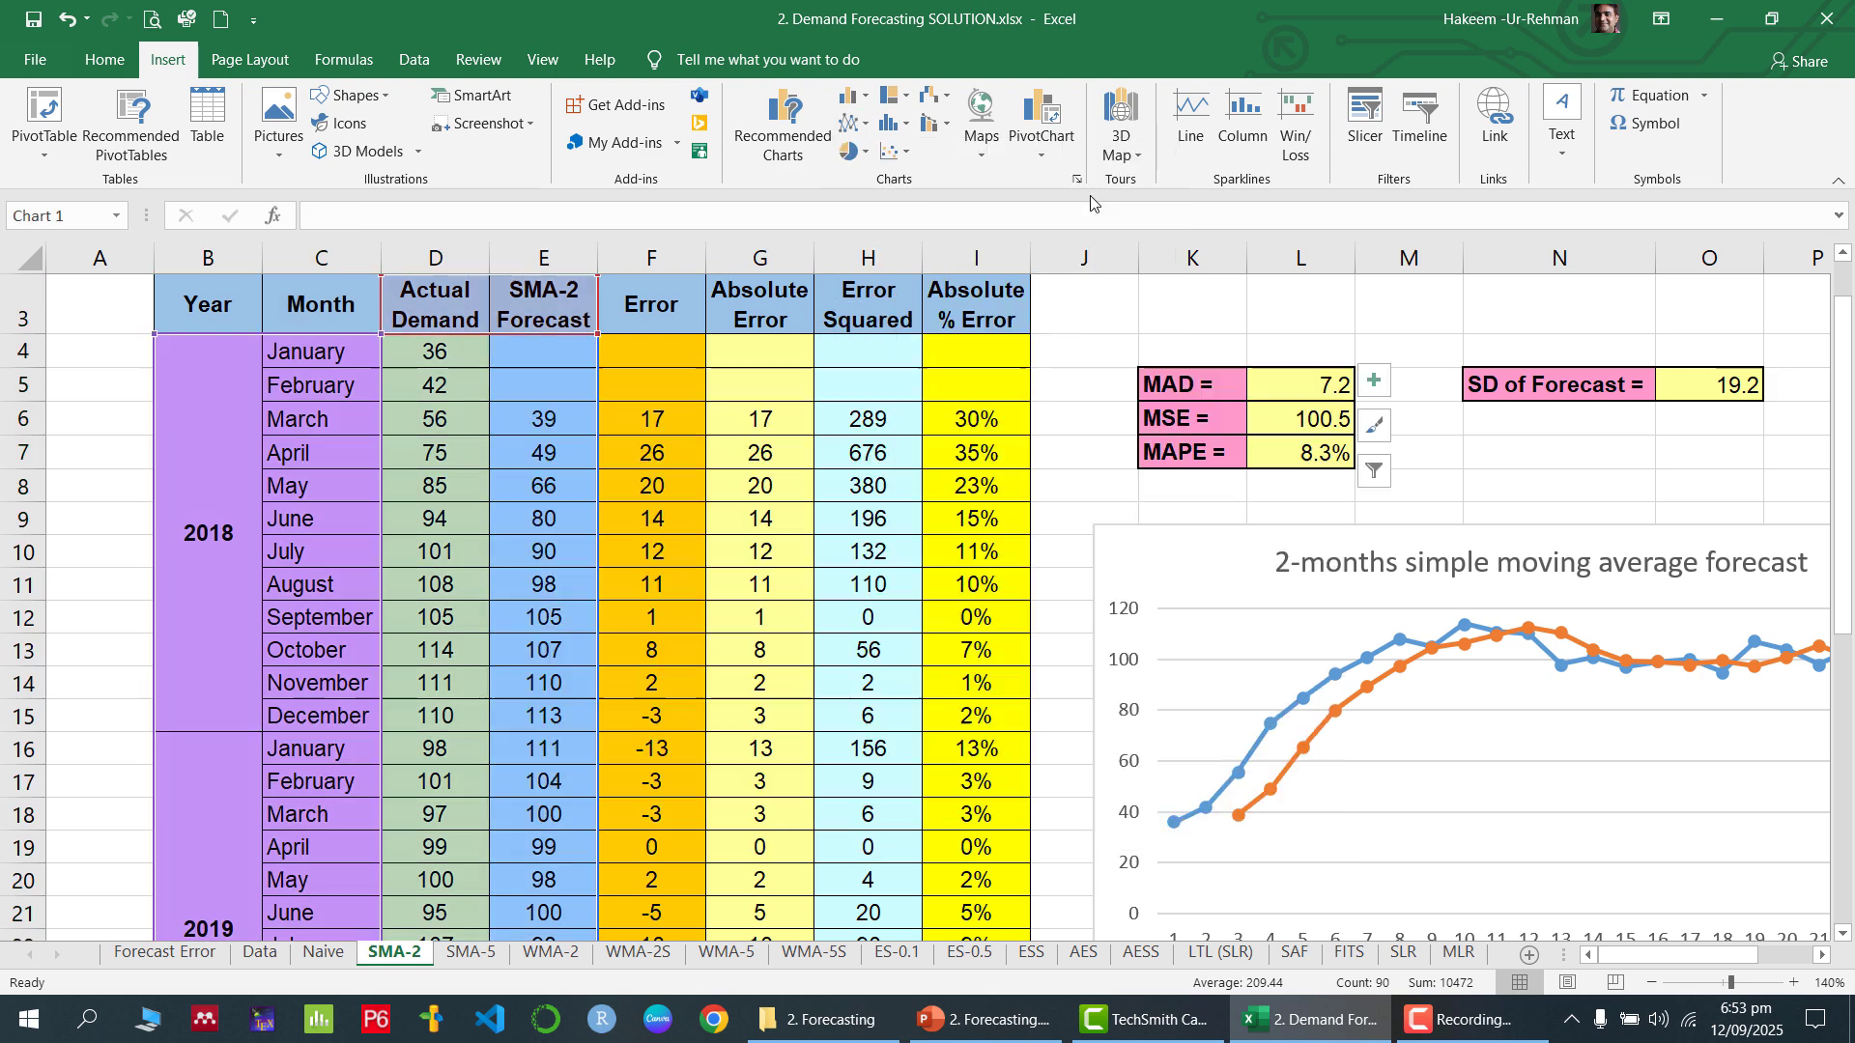
{"action": "left_click_drag", "start_coordinate": [1342, 605], "coordinate": [1651, 607]}
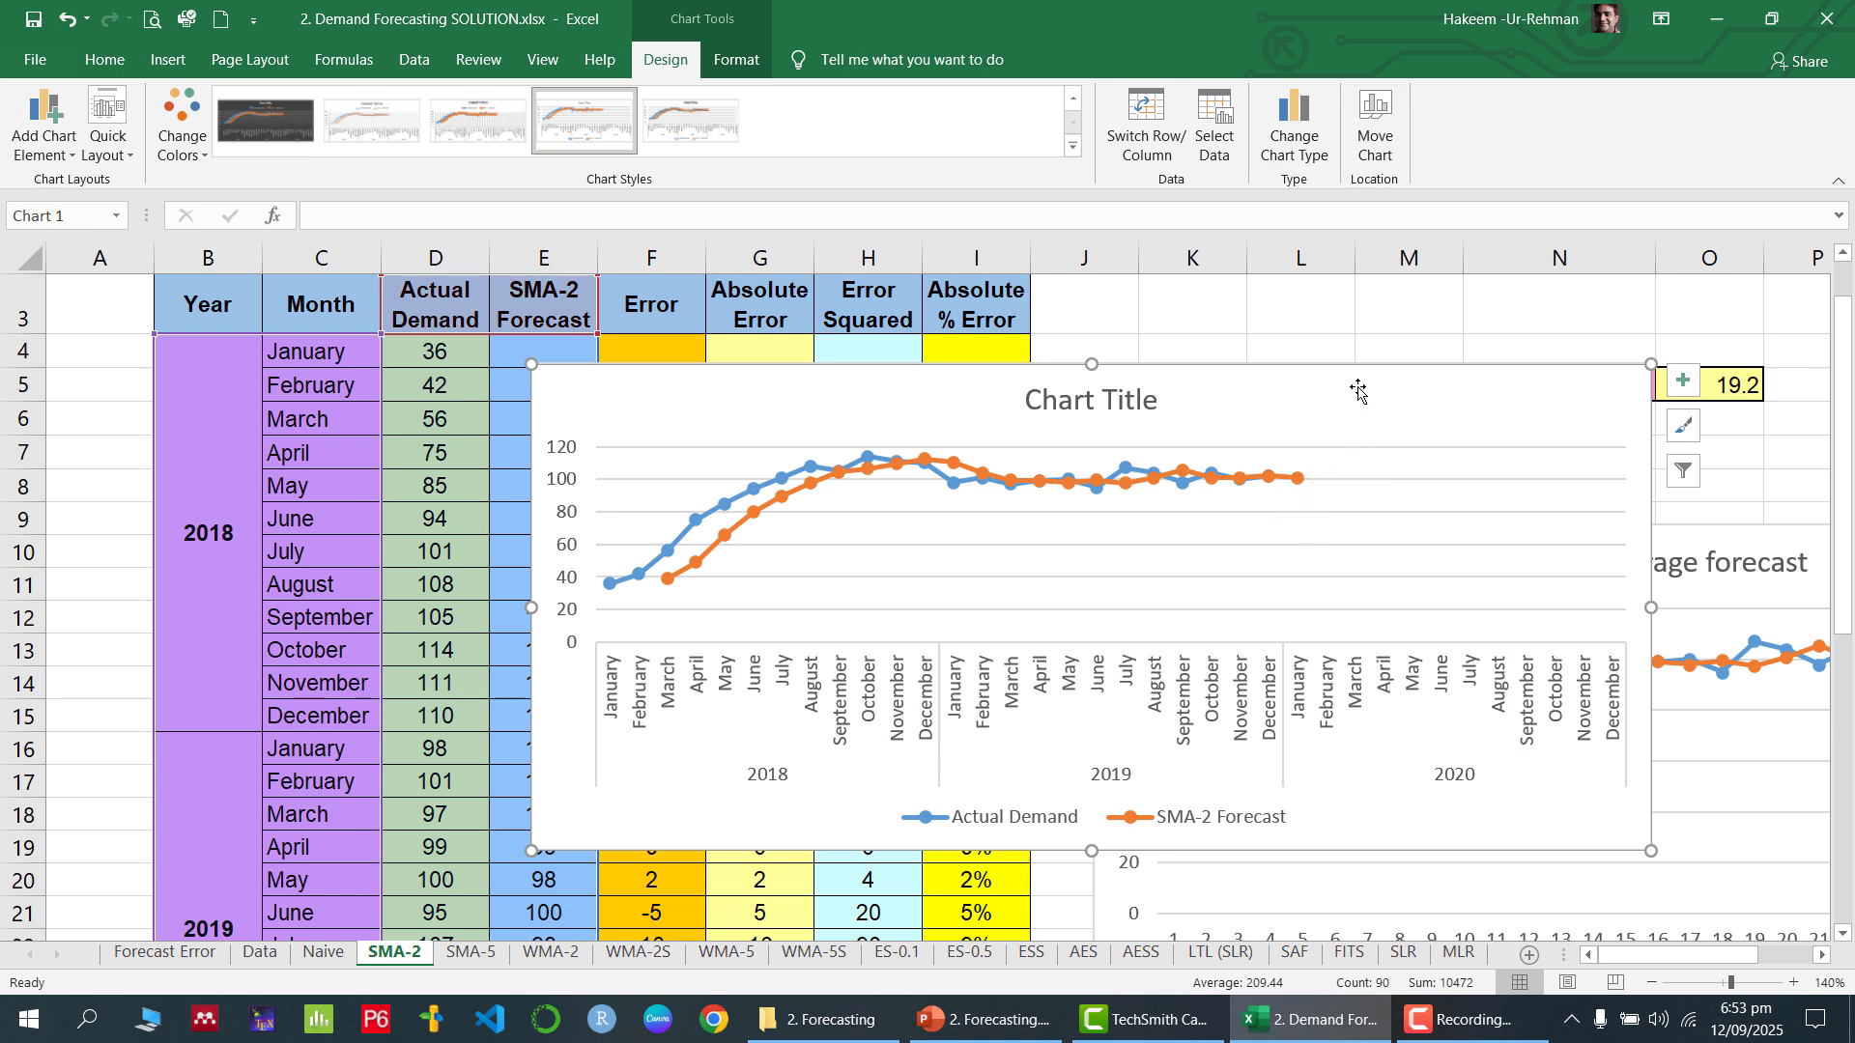
{"action": "key", "text": "ctrl+z"}
{"action": "key", "text": "ctrl+z"}
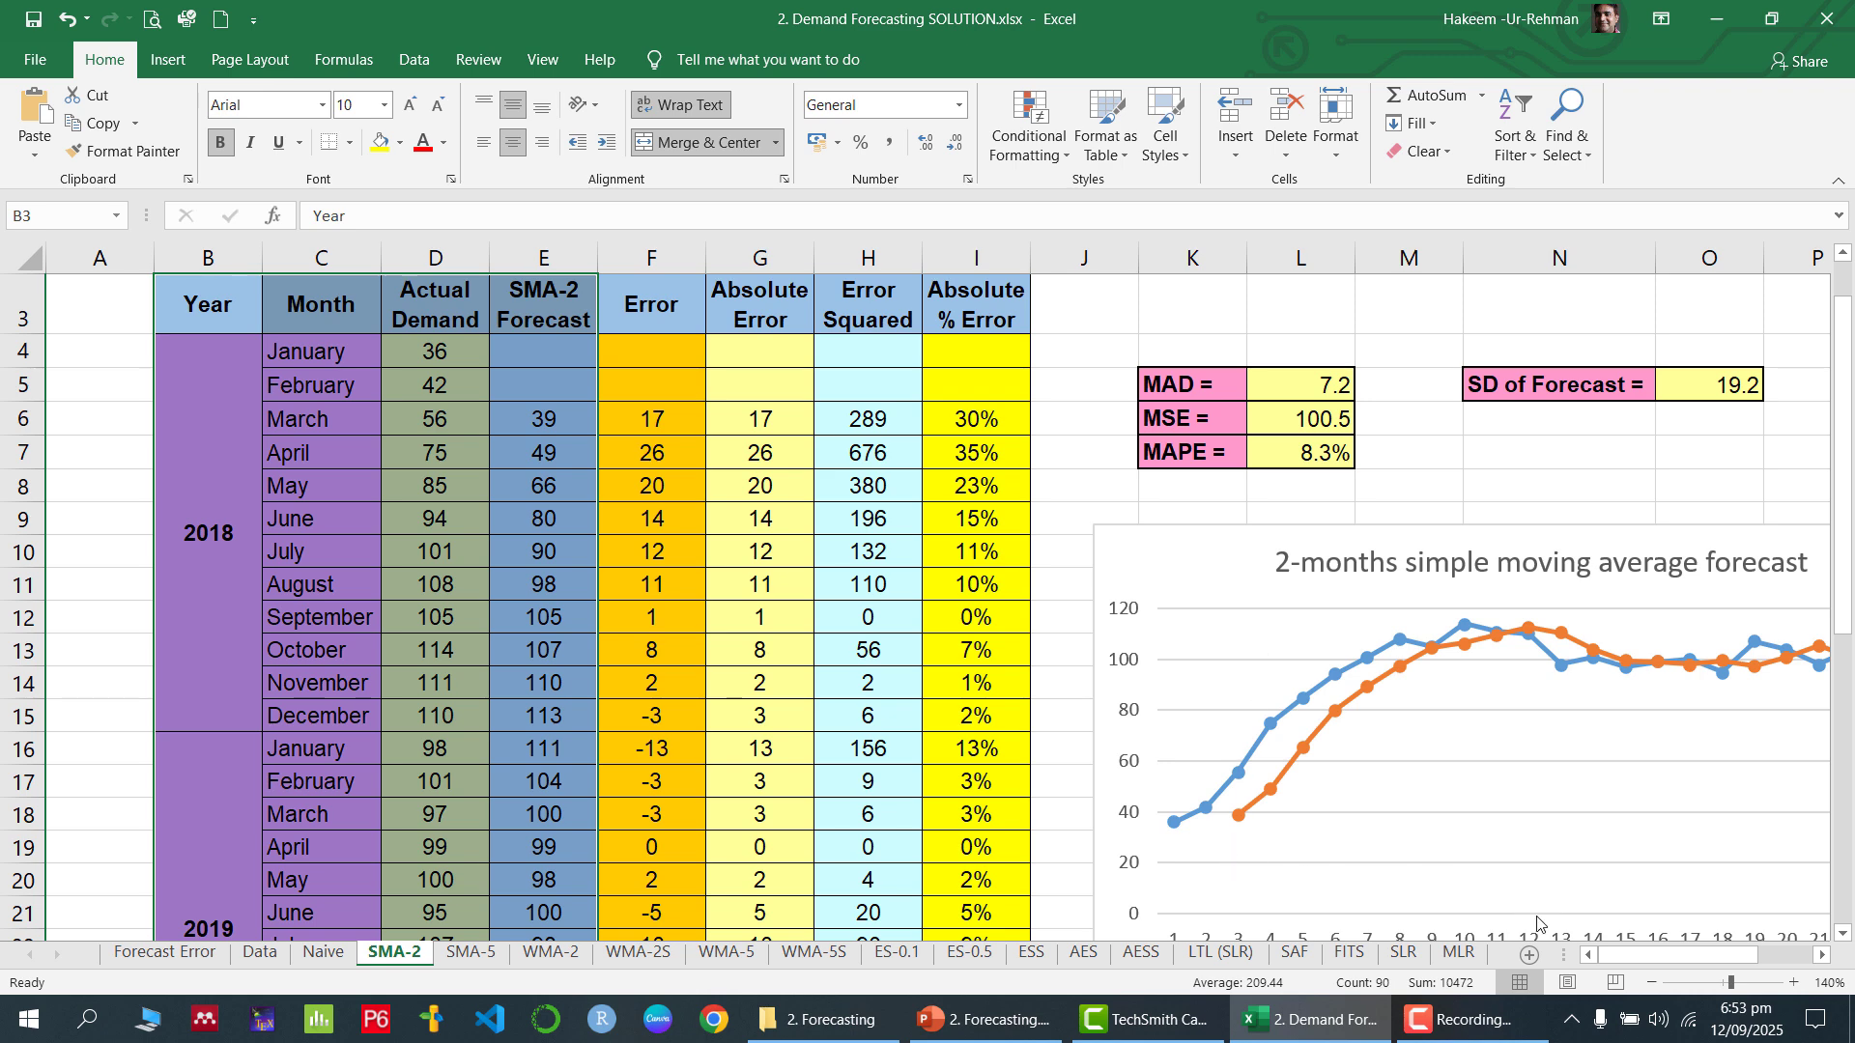
Examine the STDEV formula for SD of Forecast in O5 and the SMA-2 Forecast values it covers
{"action": "scroll", "coordinate": [1449, 667], "scroll_direction": "right", "scroll_amount": 2}
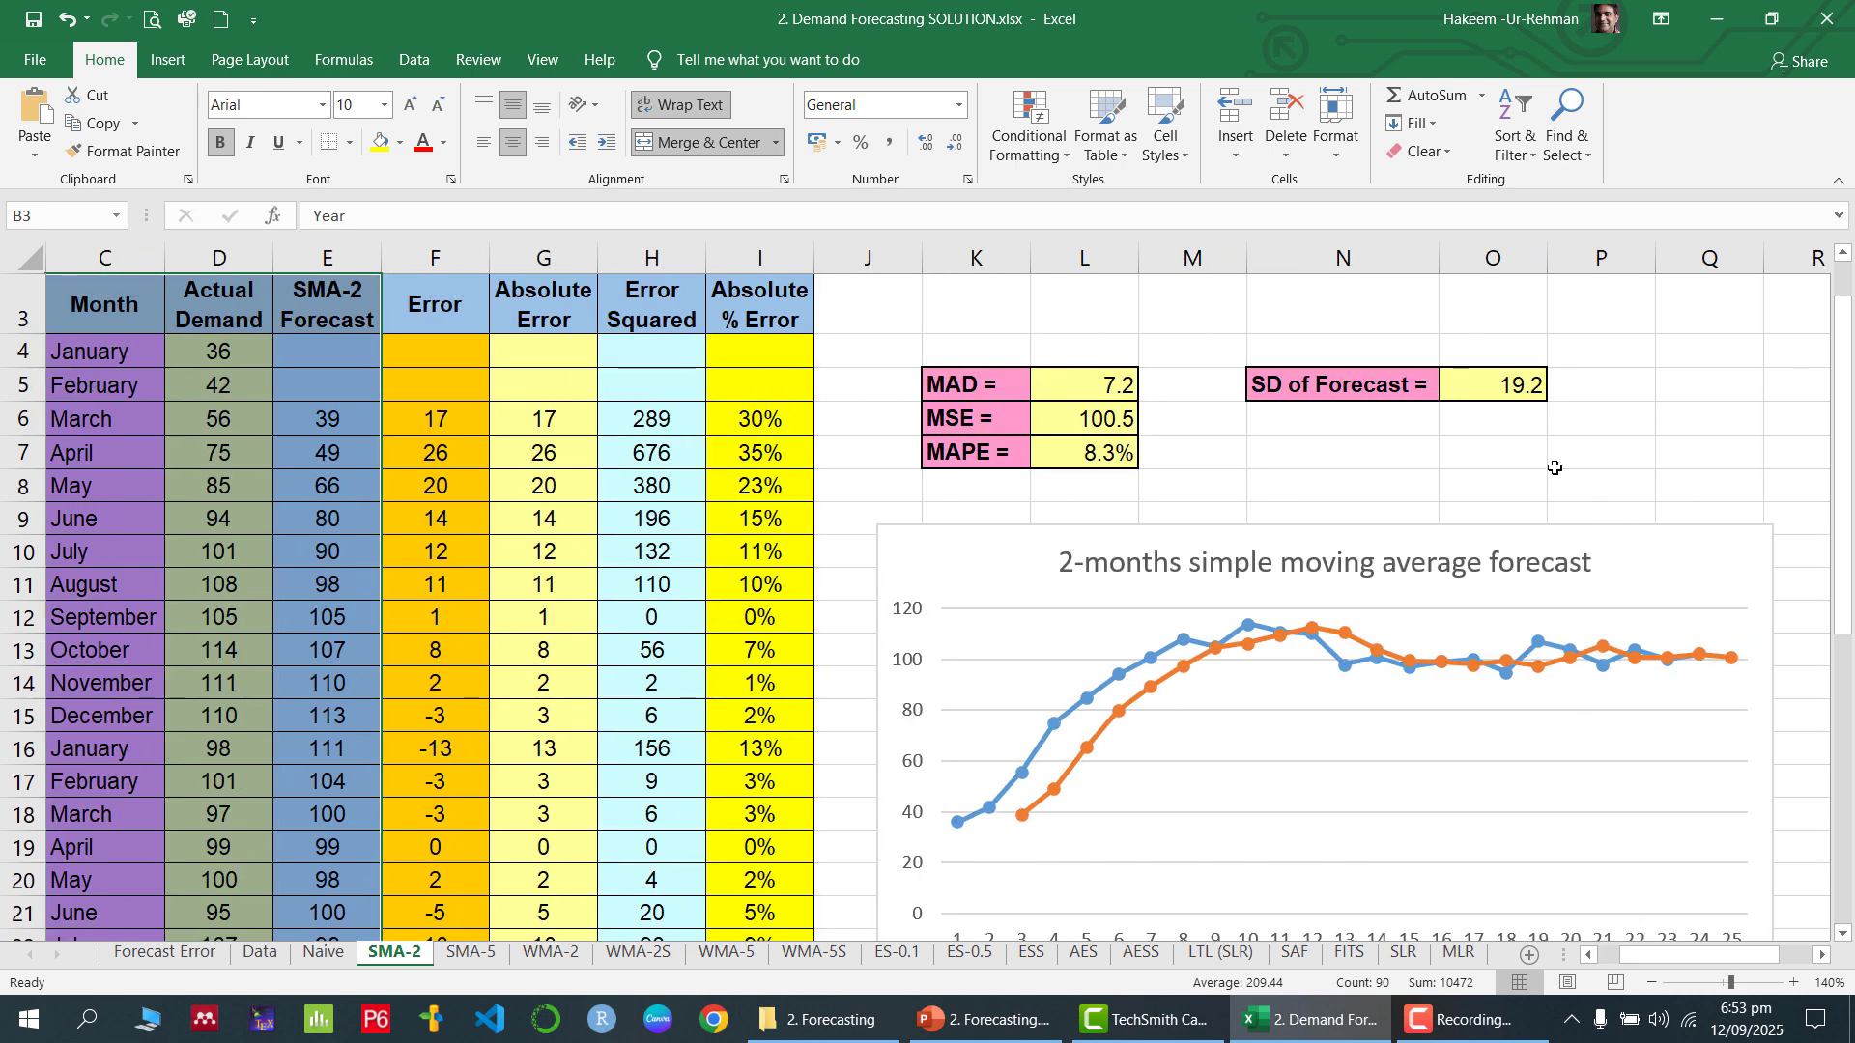
{"action": "left_click", "coordinate": [1508, 389]}
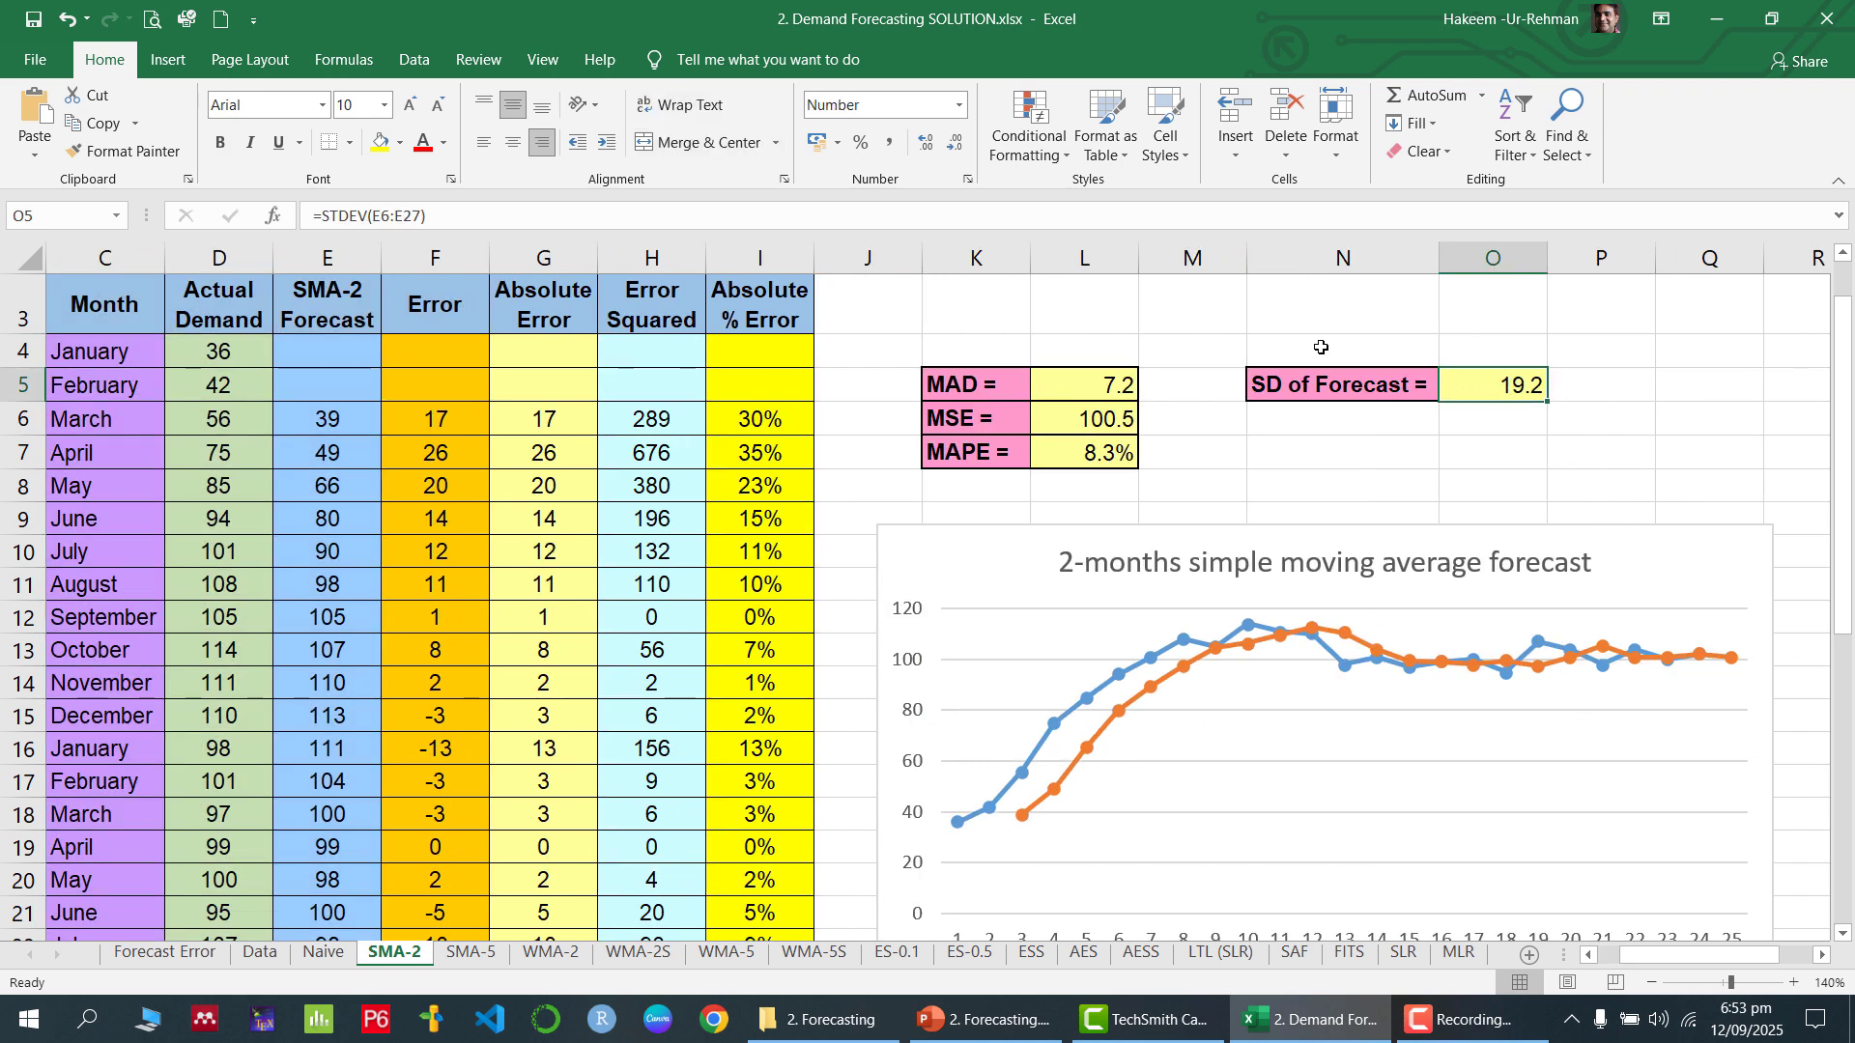
{"action": "double_click", "coordinate": [1480, 385]}
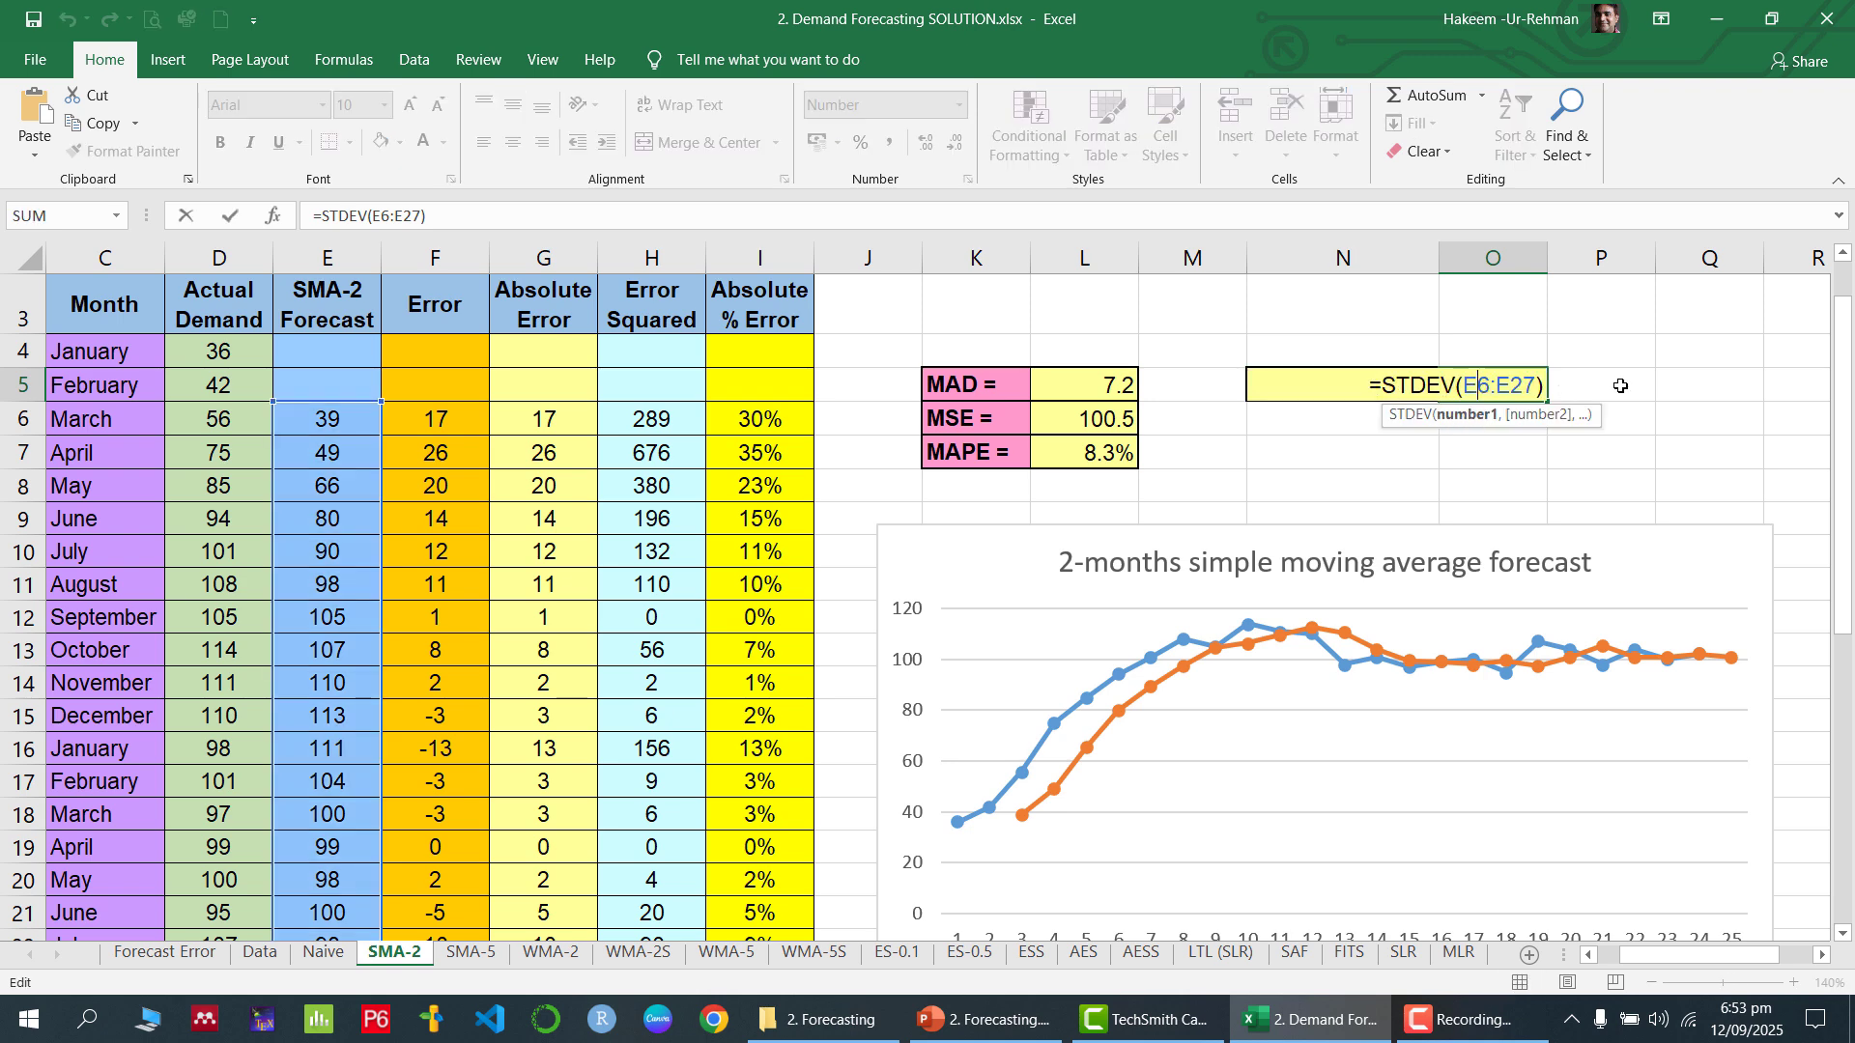
{"action": "key", "text": "Return"}
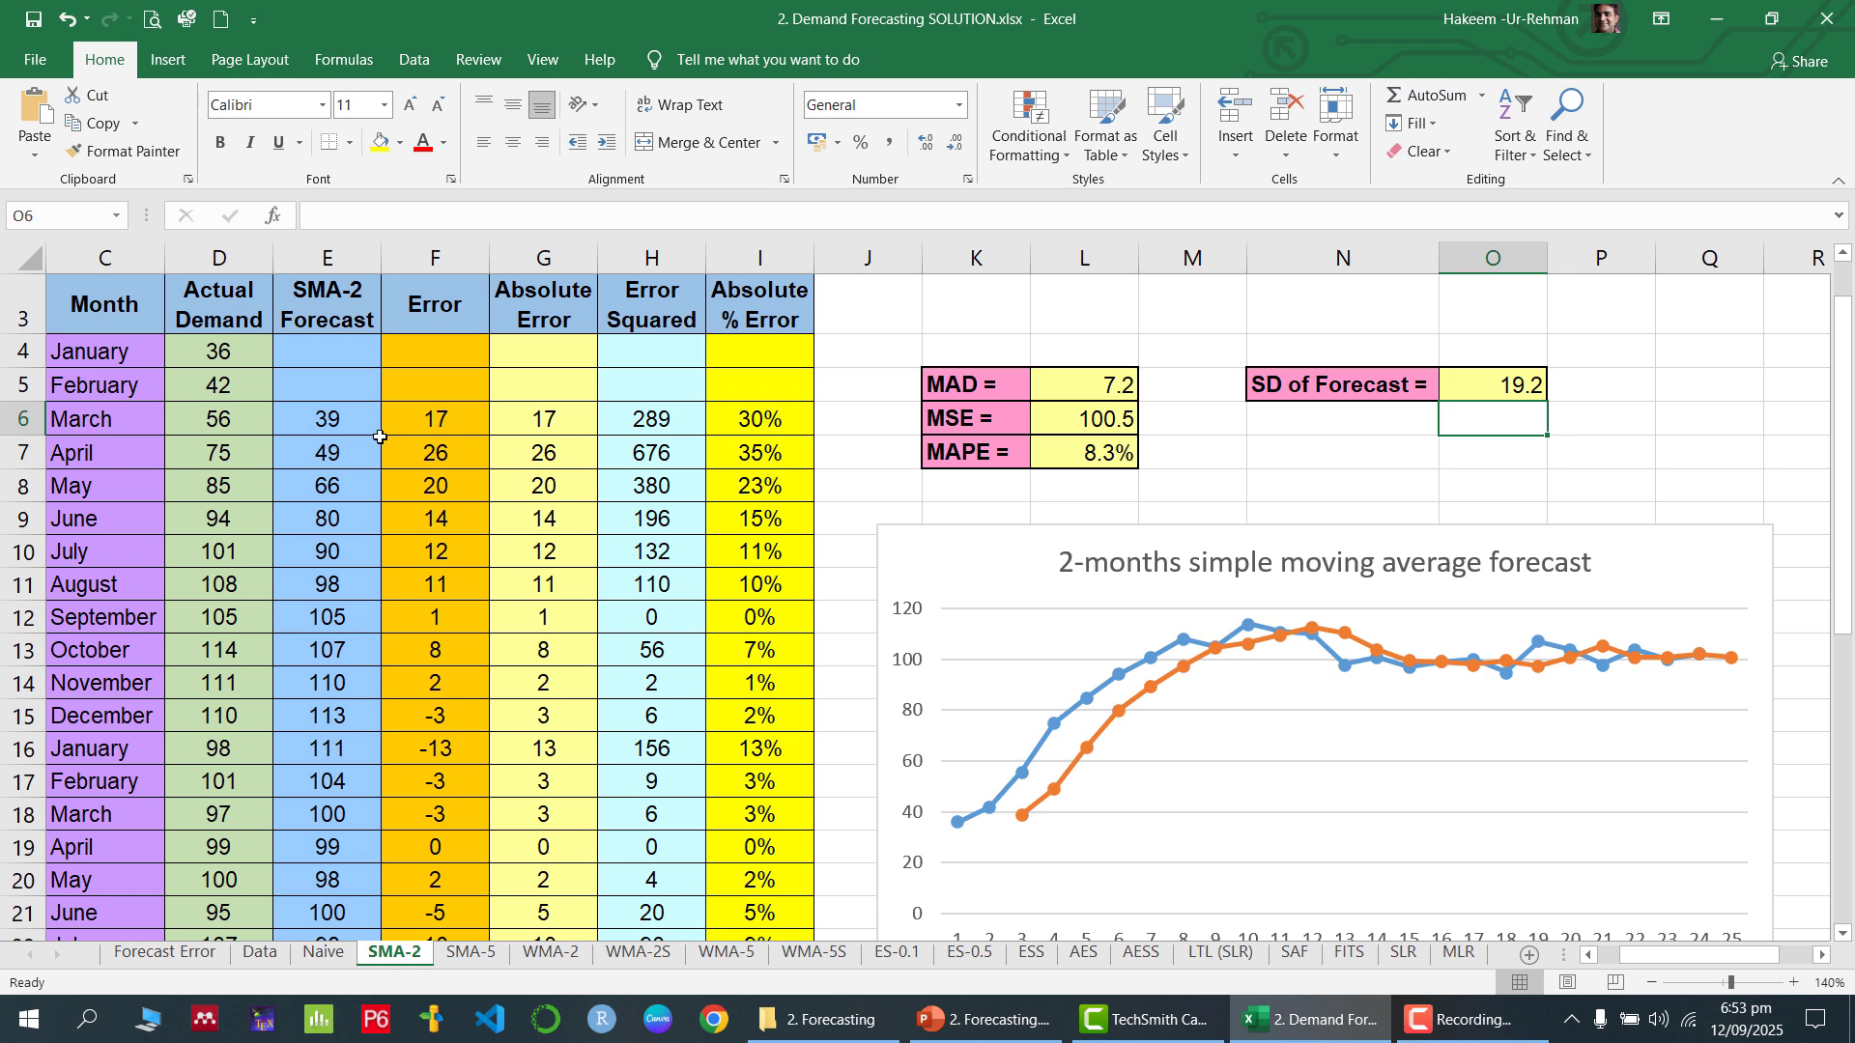
{"action": "left_click", "coordinate": [355, 417]}
{"action": "left_click_drag", "start_coordinate": [356, 418], "coordinate": [323, 919]}
{"action": "scroll", "coordinate": [1335, 463], "scroll_direction": "up", "scroll_amount": 2}
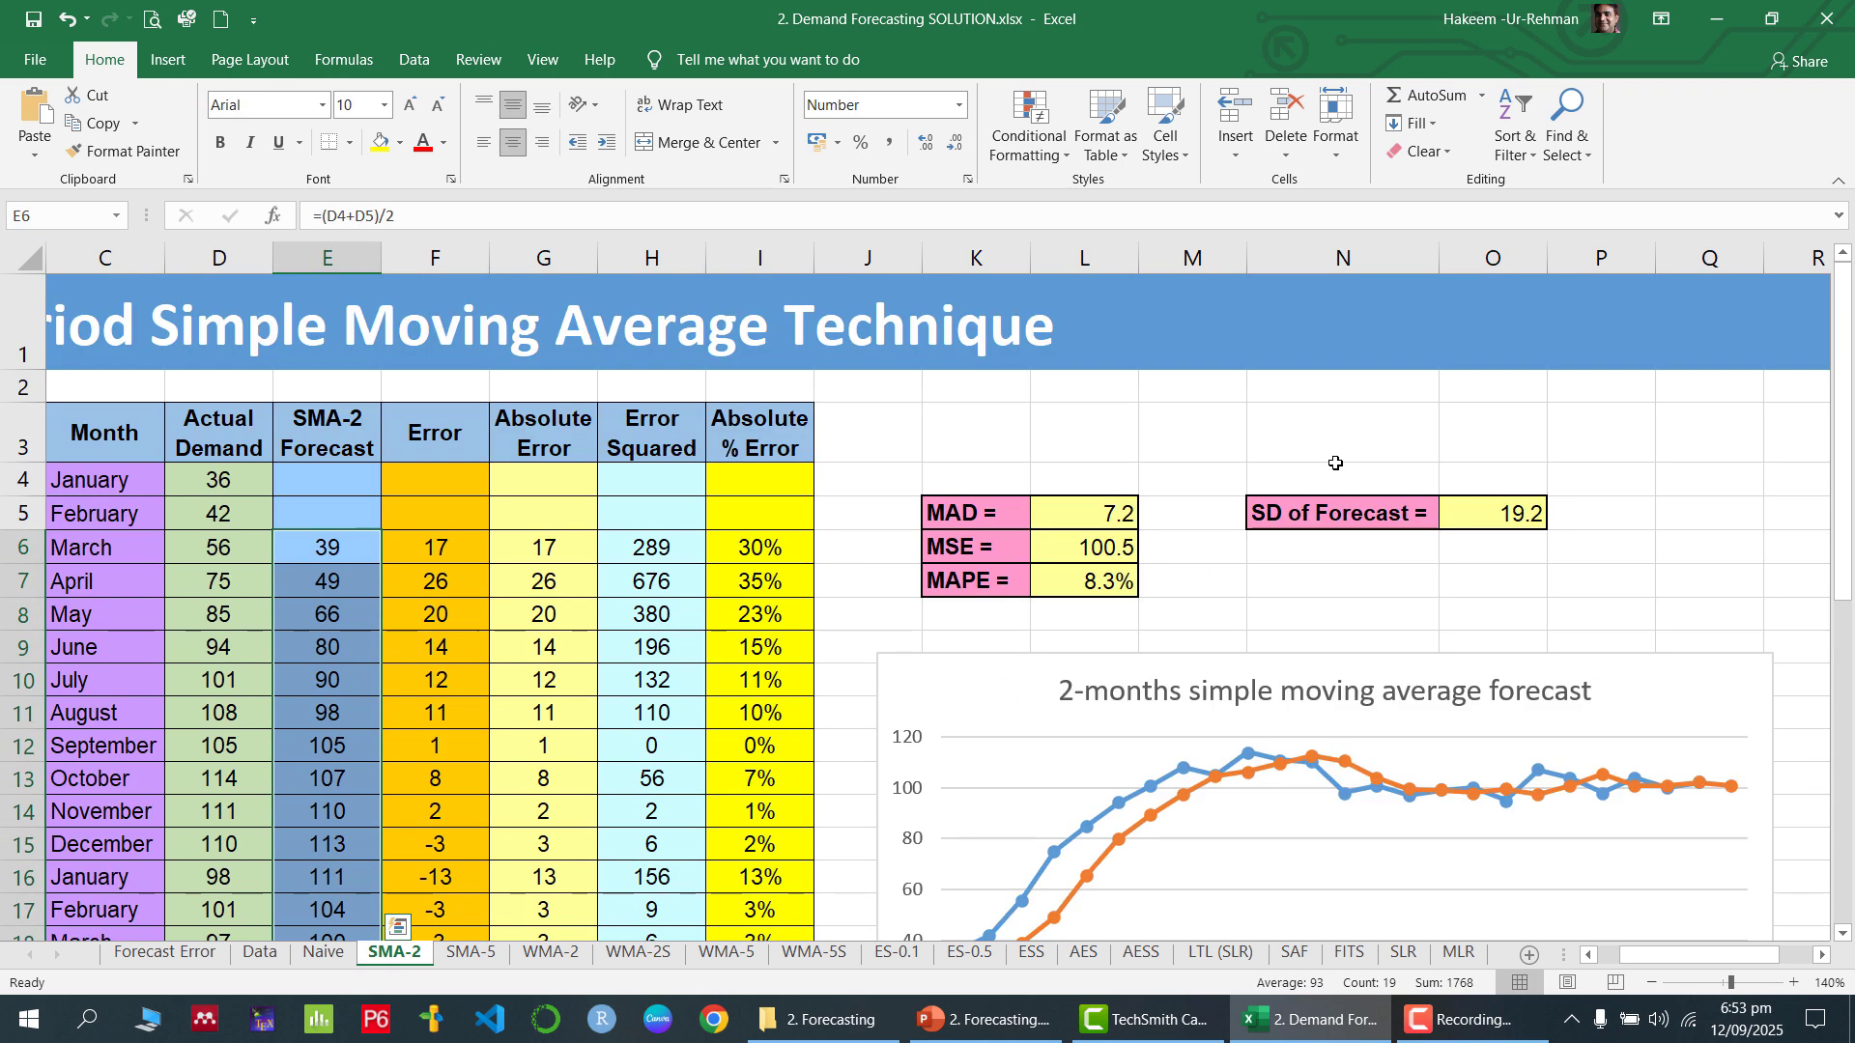
{"action": "left_click", "coordinate": [1519, 511]}
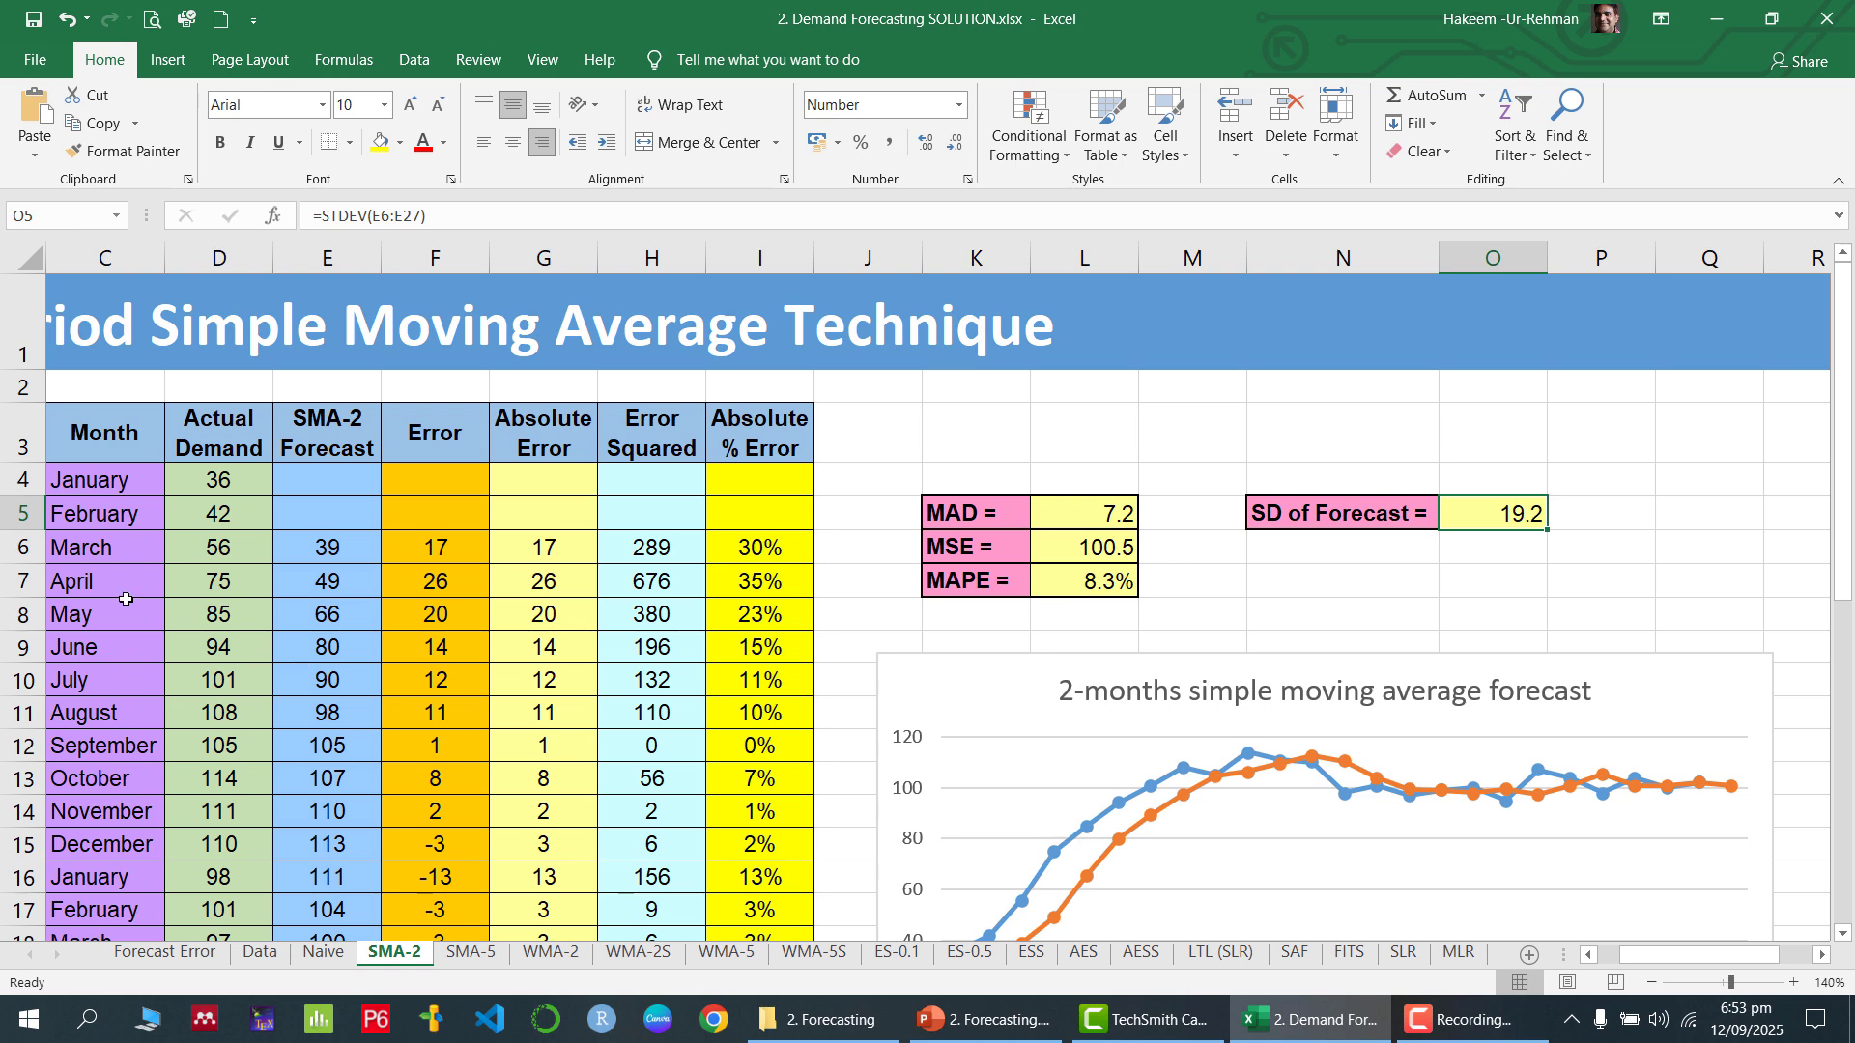
Switch to the SMA-5 sheet, set its zoom to 120% and select the SMA-5 Forecast header
{"action": "left_click", "coordinate": [468, 954]}
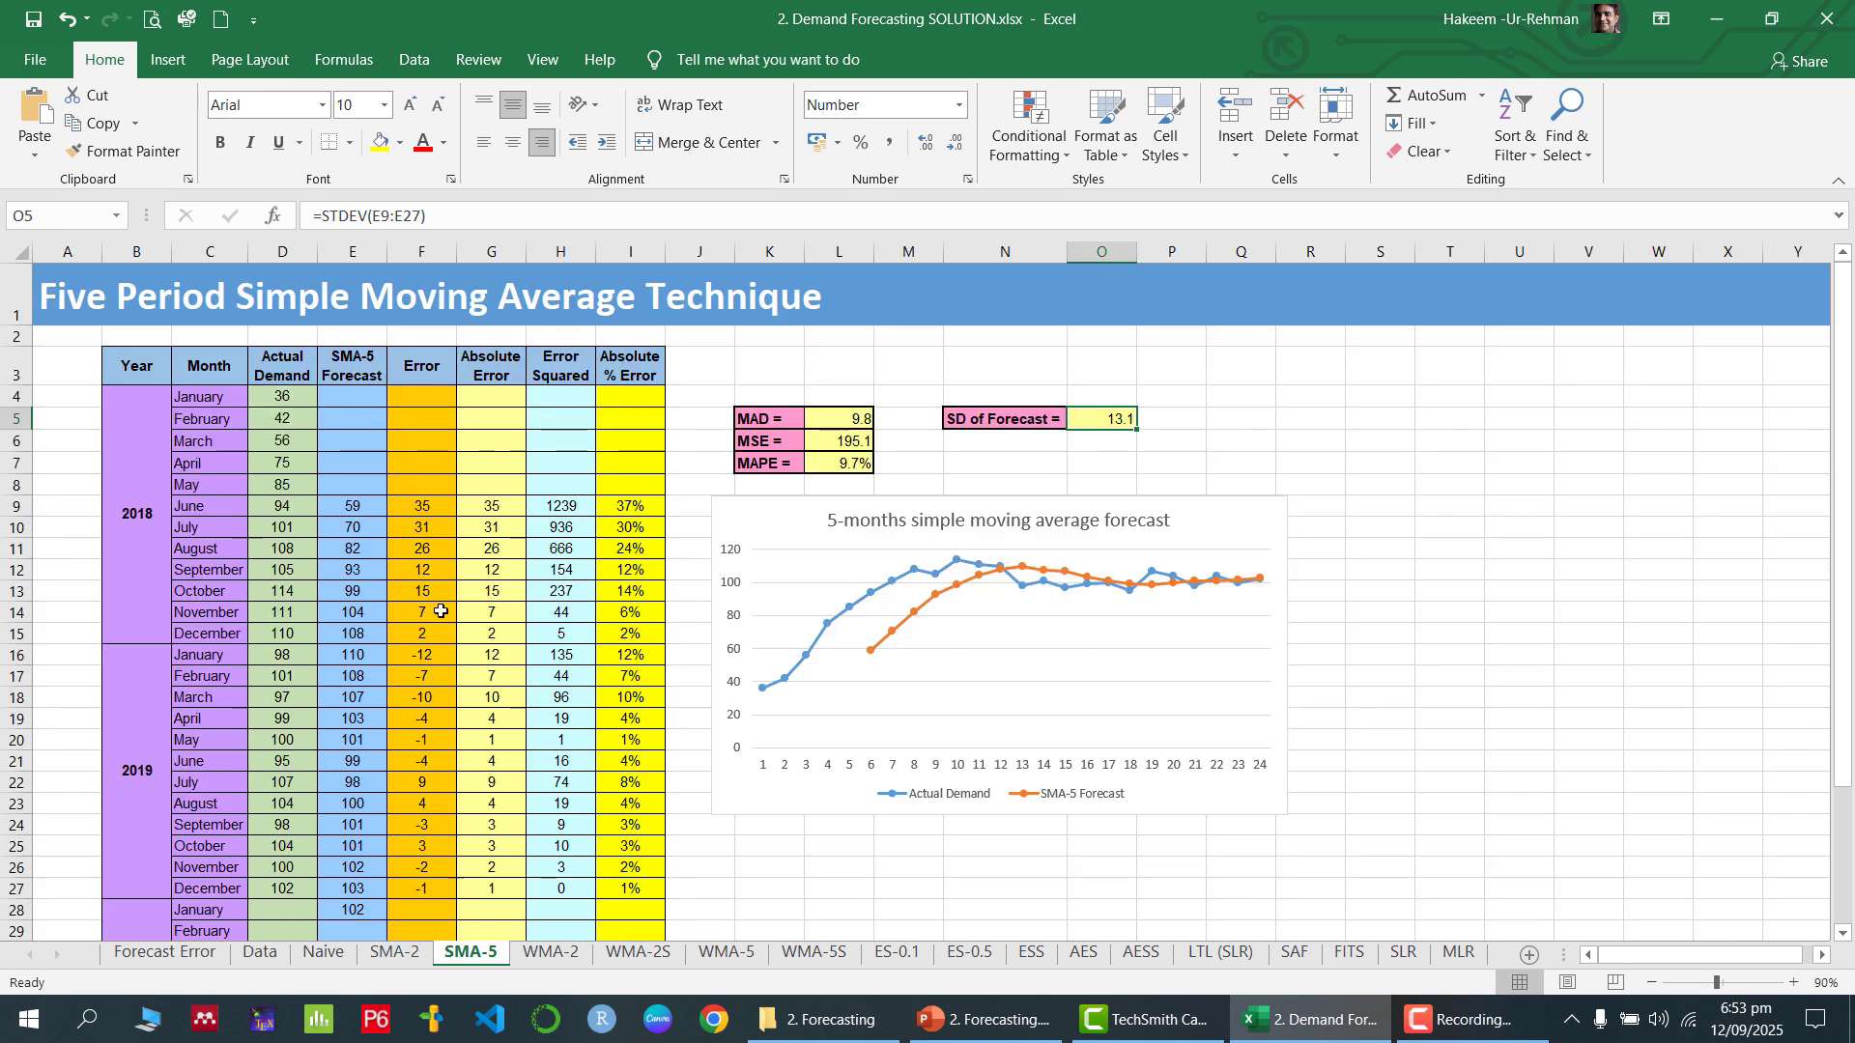
{"action": "left_click", "coordinate": [1794, 987]}
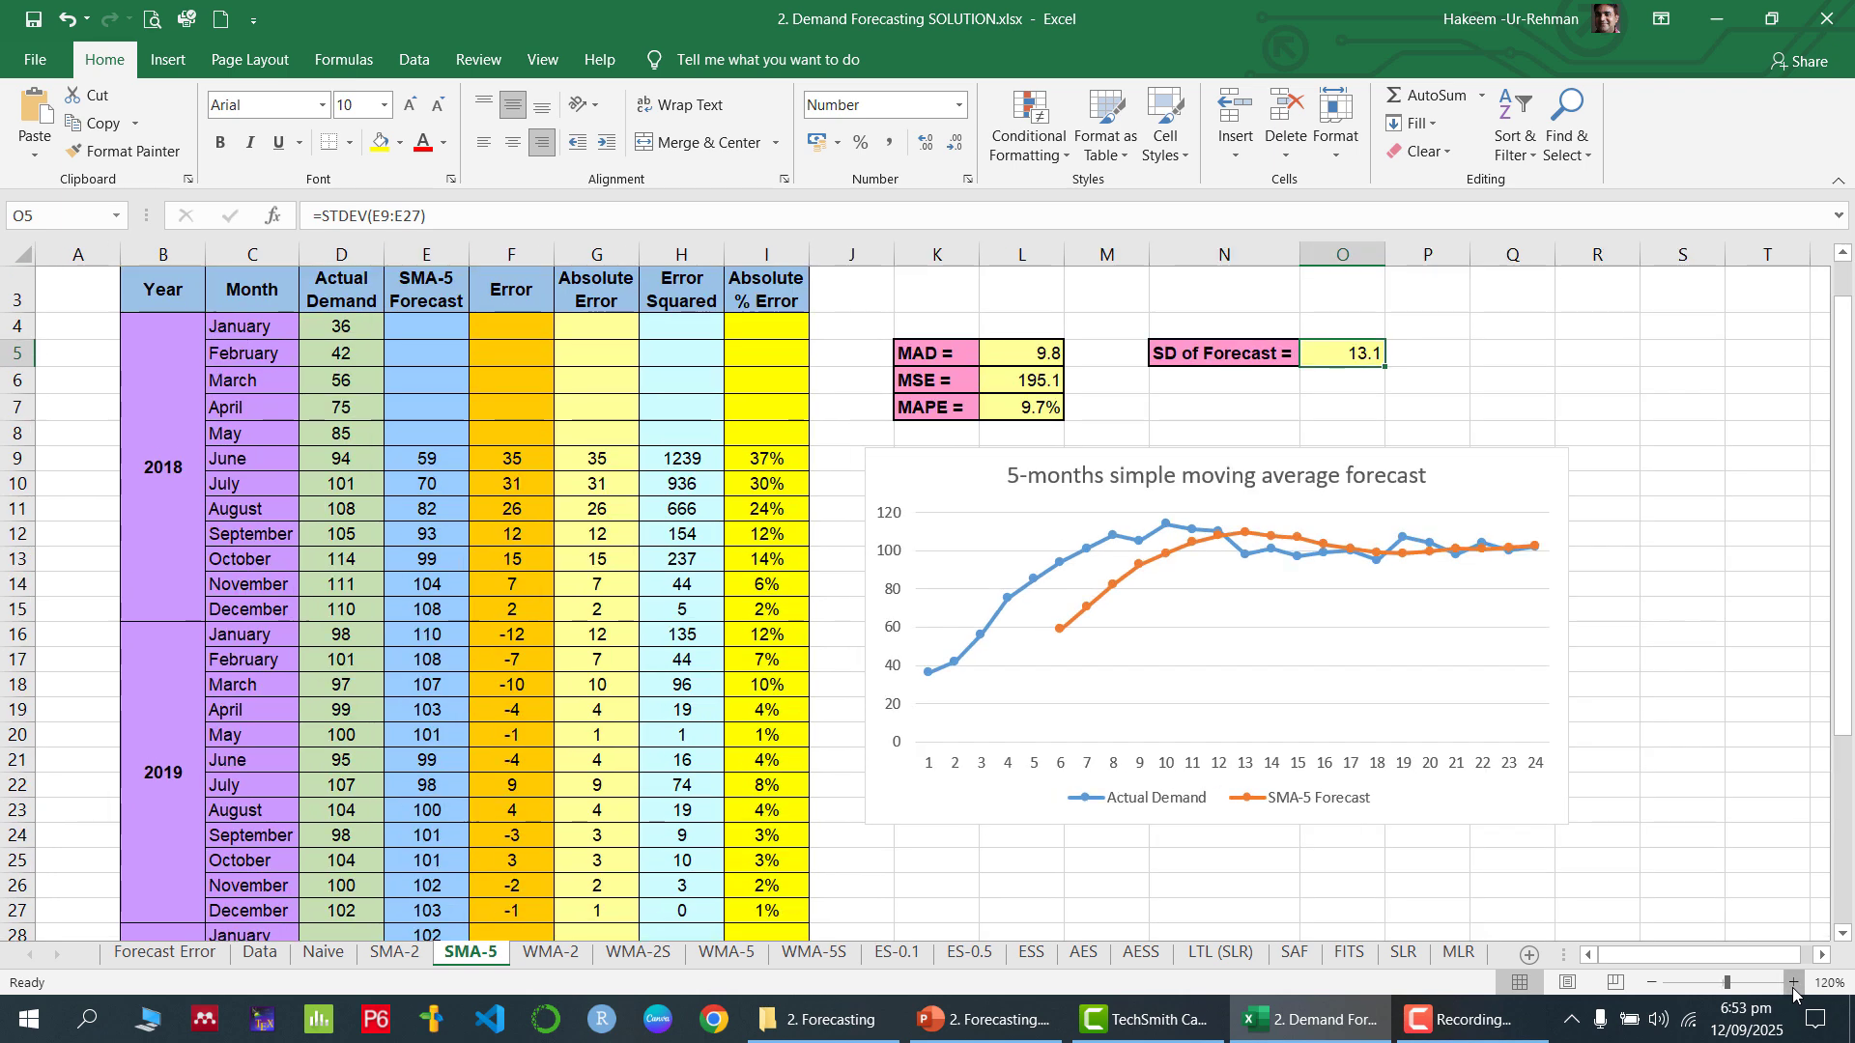
{"action": "left_click", "coordinate": [1794, 988]}
{"action": "scroll", "coordinate": [376, 499], "scroll_direction": "up", "scroll_amount": 1}
{"action": "left_click", "coordinate": [478, 423]}
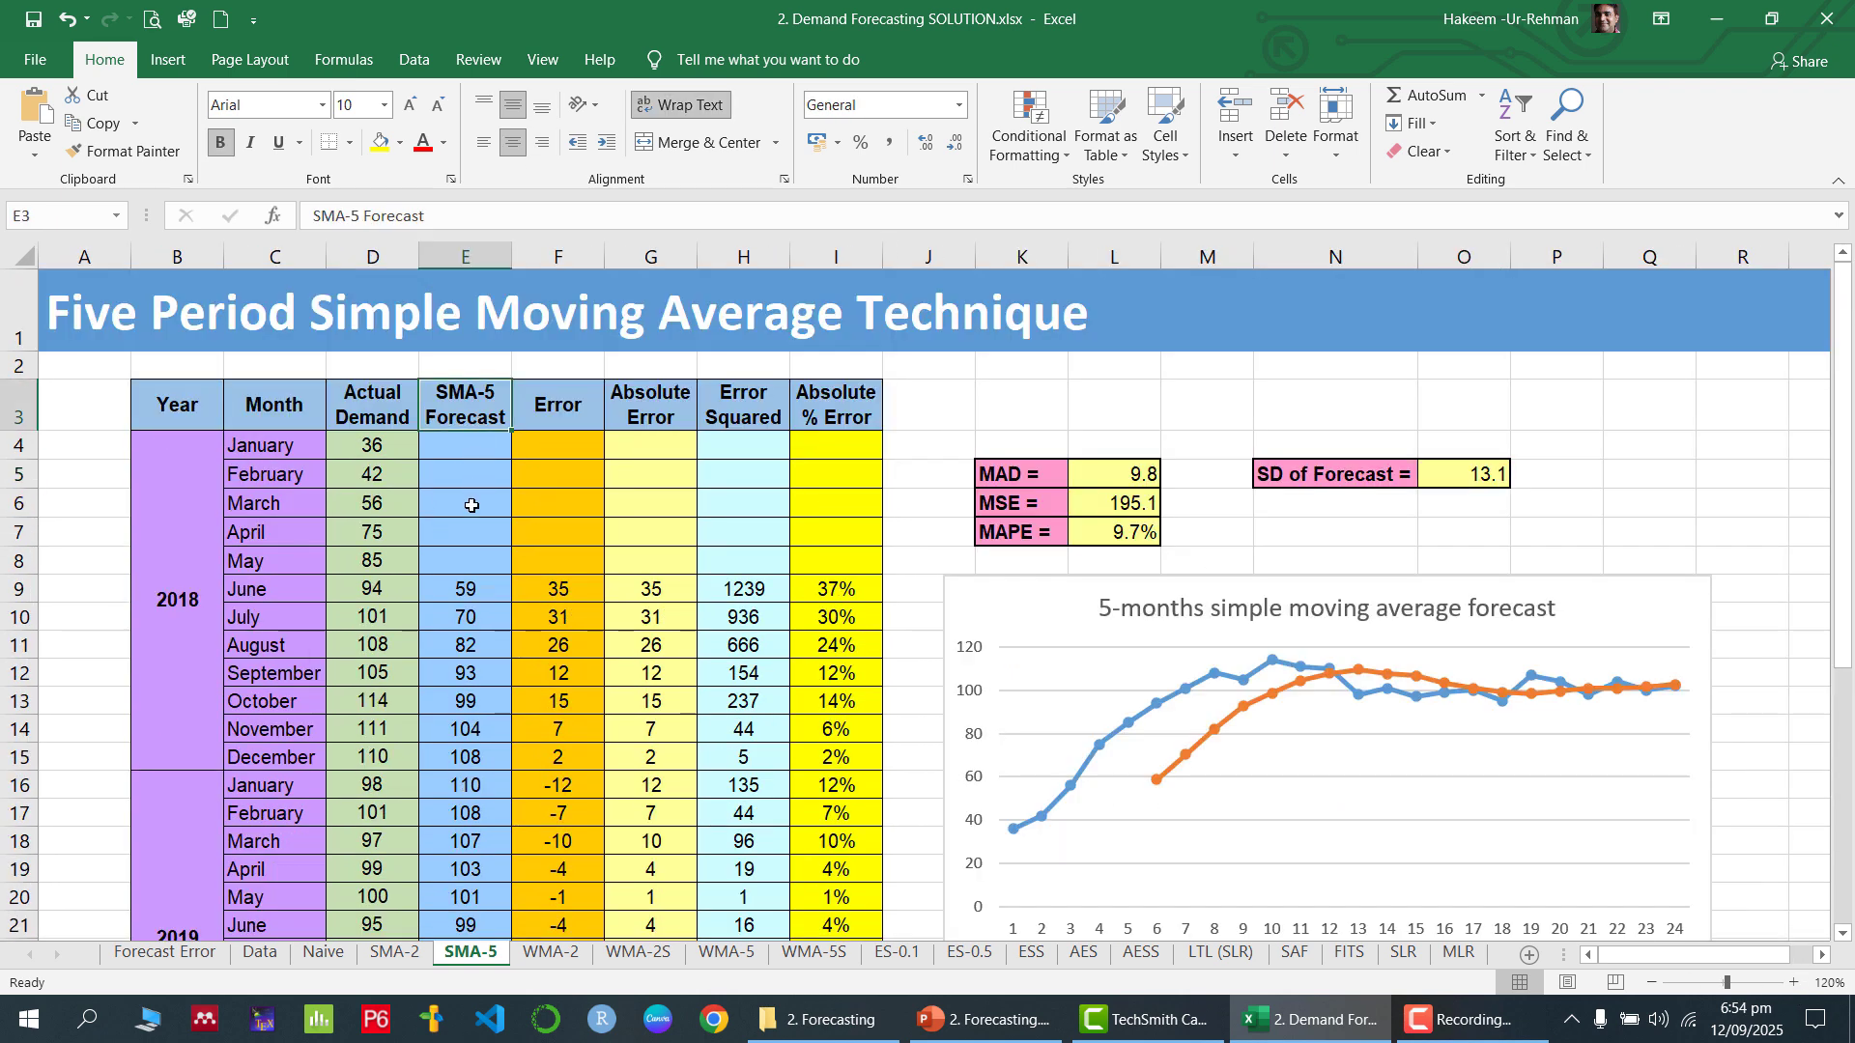
Examine the first SMA-5 Forecast formula for June 2018 in E9 and the January to May Actual Demand values it averages
{"action": "left_click", "coordinate": [458, 508]}
{"action": "left_click_drag", "start_coordinate": [444, 447], "coordinate": [452, 558]}
{"action": "left_click", "coordinate": [468, 590]}
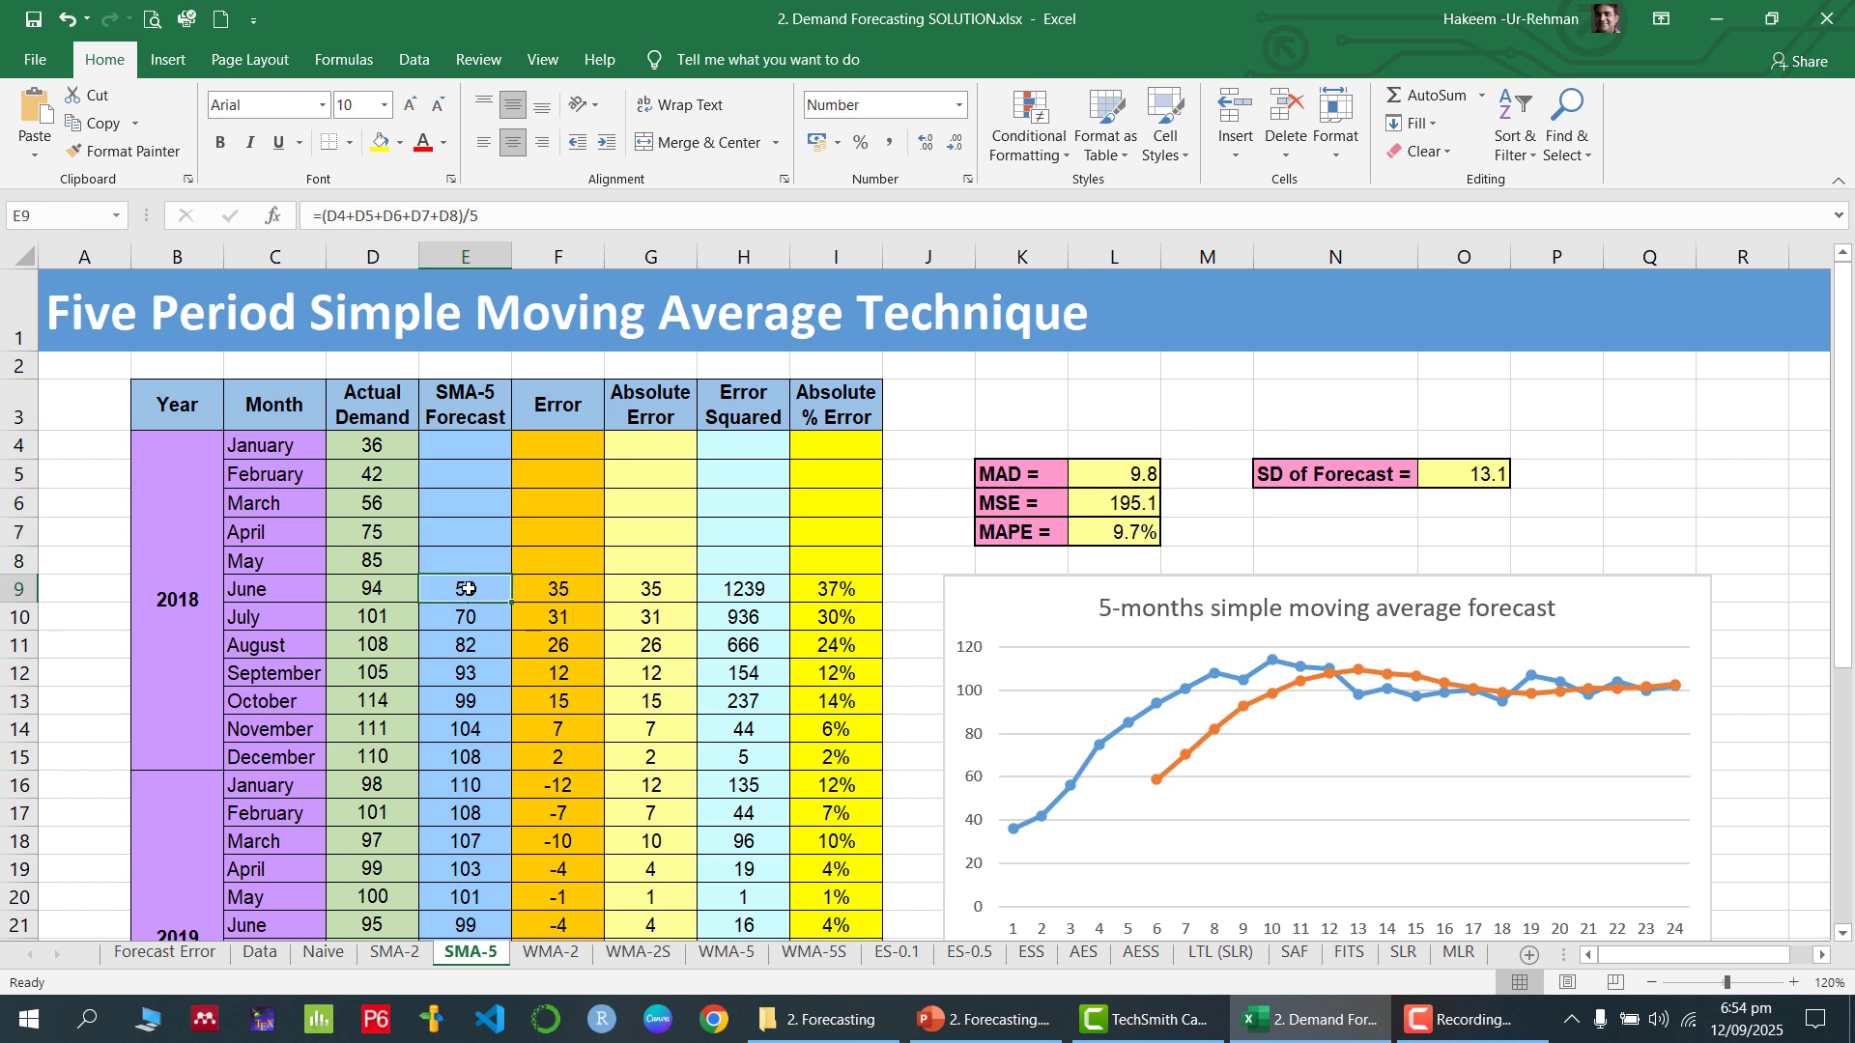
{"action": "left_click_drag", "start_coordinate": [382, 444], "coordinate": [381, 552]}
{"action": "left_click", "coordinate": [483, 590]}
{"action": "double_click", "coordinate": [488, 591]}
{"action": "key", "text": "Return"}
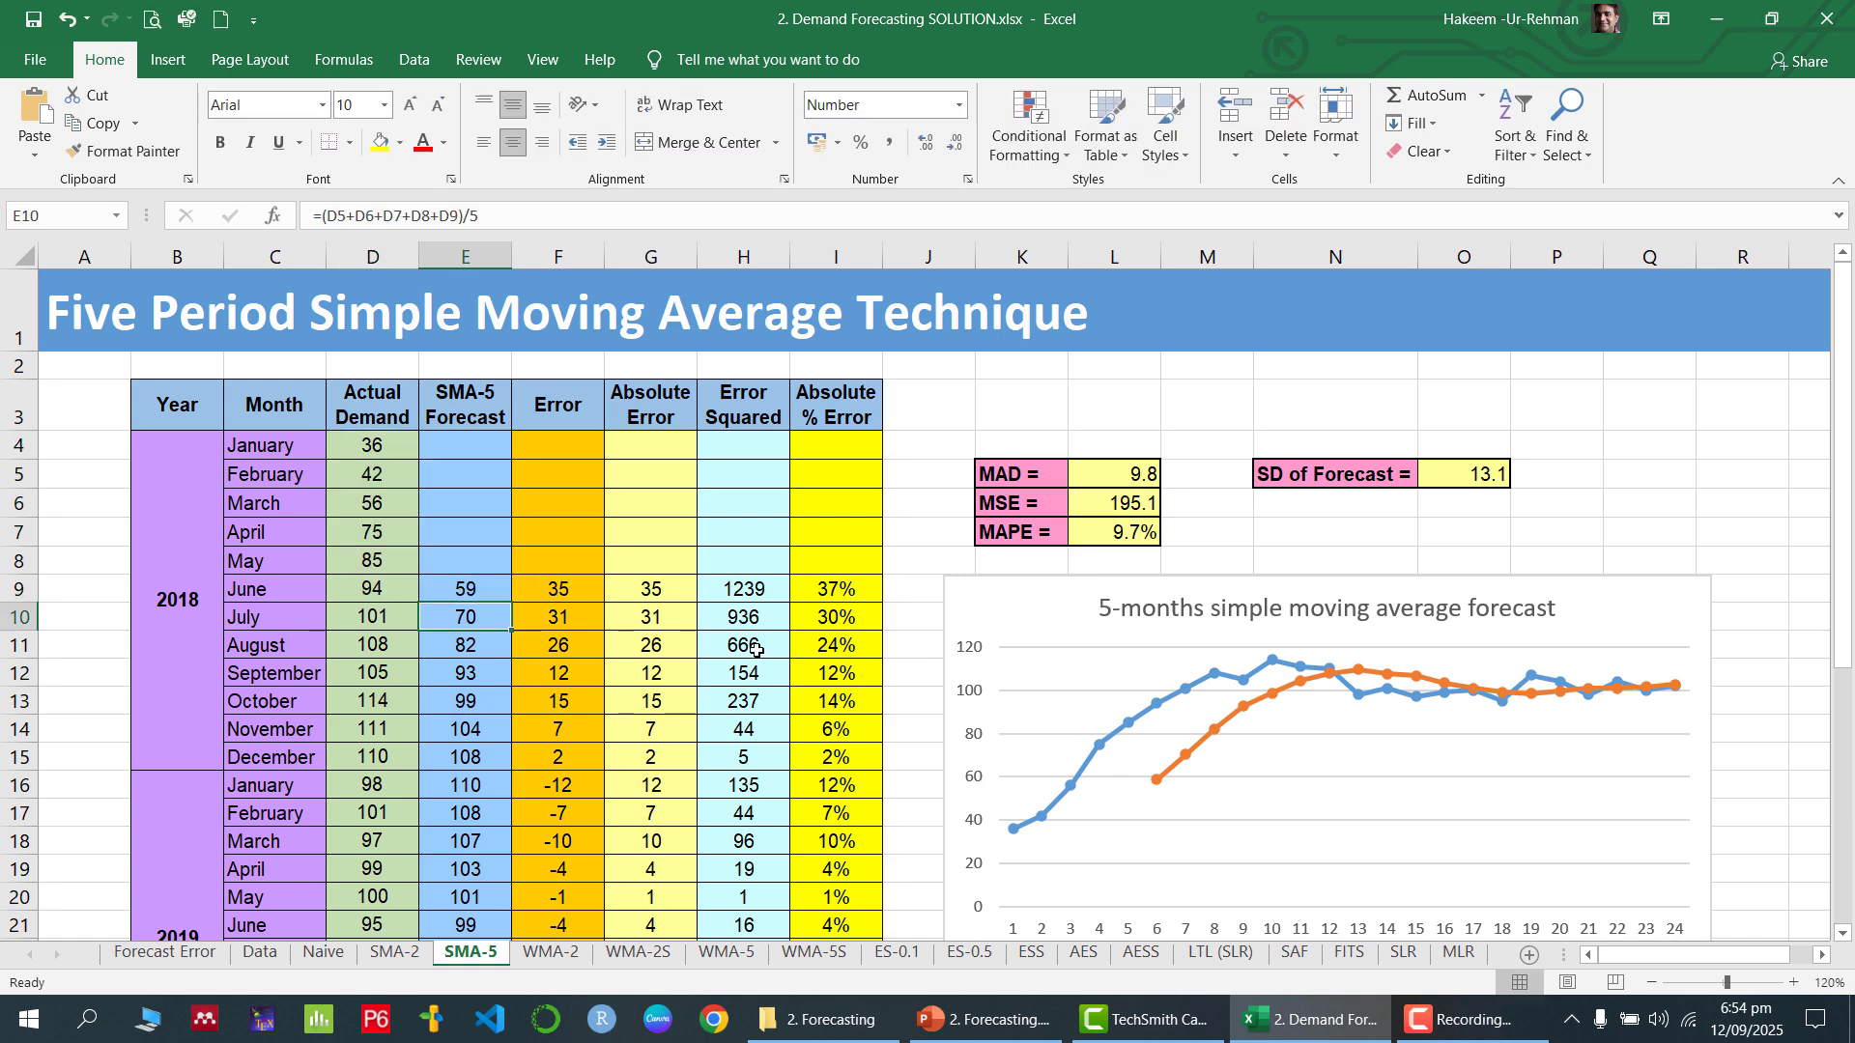
Check how the five-period average formula shifts from July 2018 in E10 down to the January 2020 forecast in E28
{"action": "double_click", "coordinate": [488, 623]}
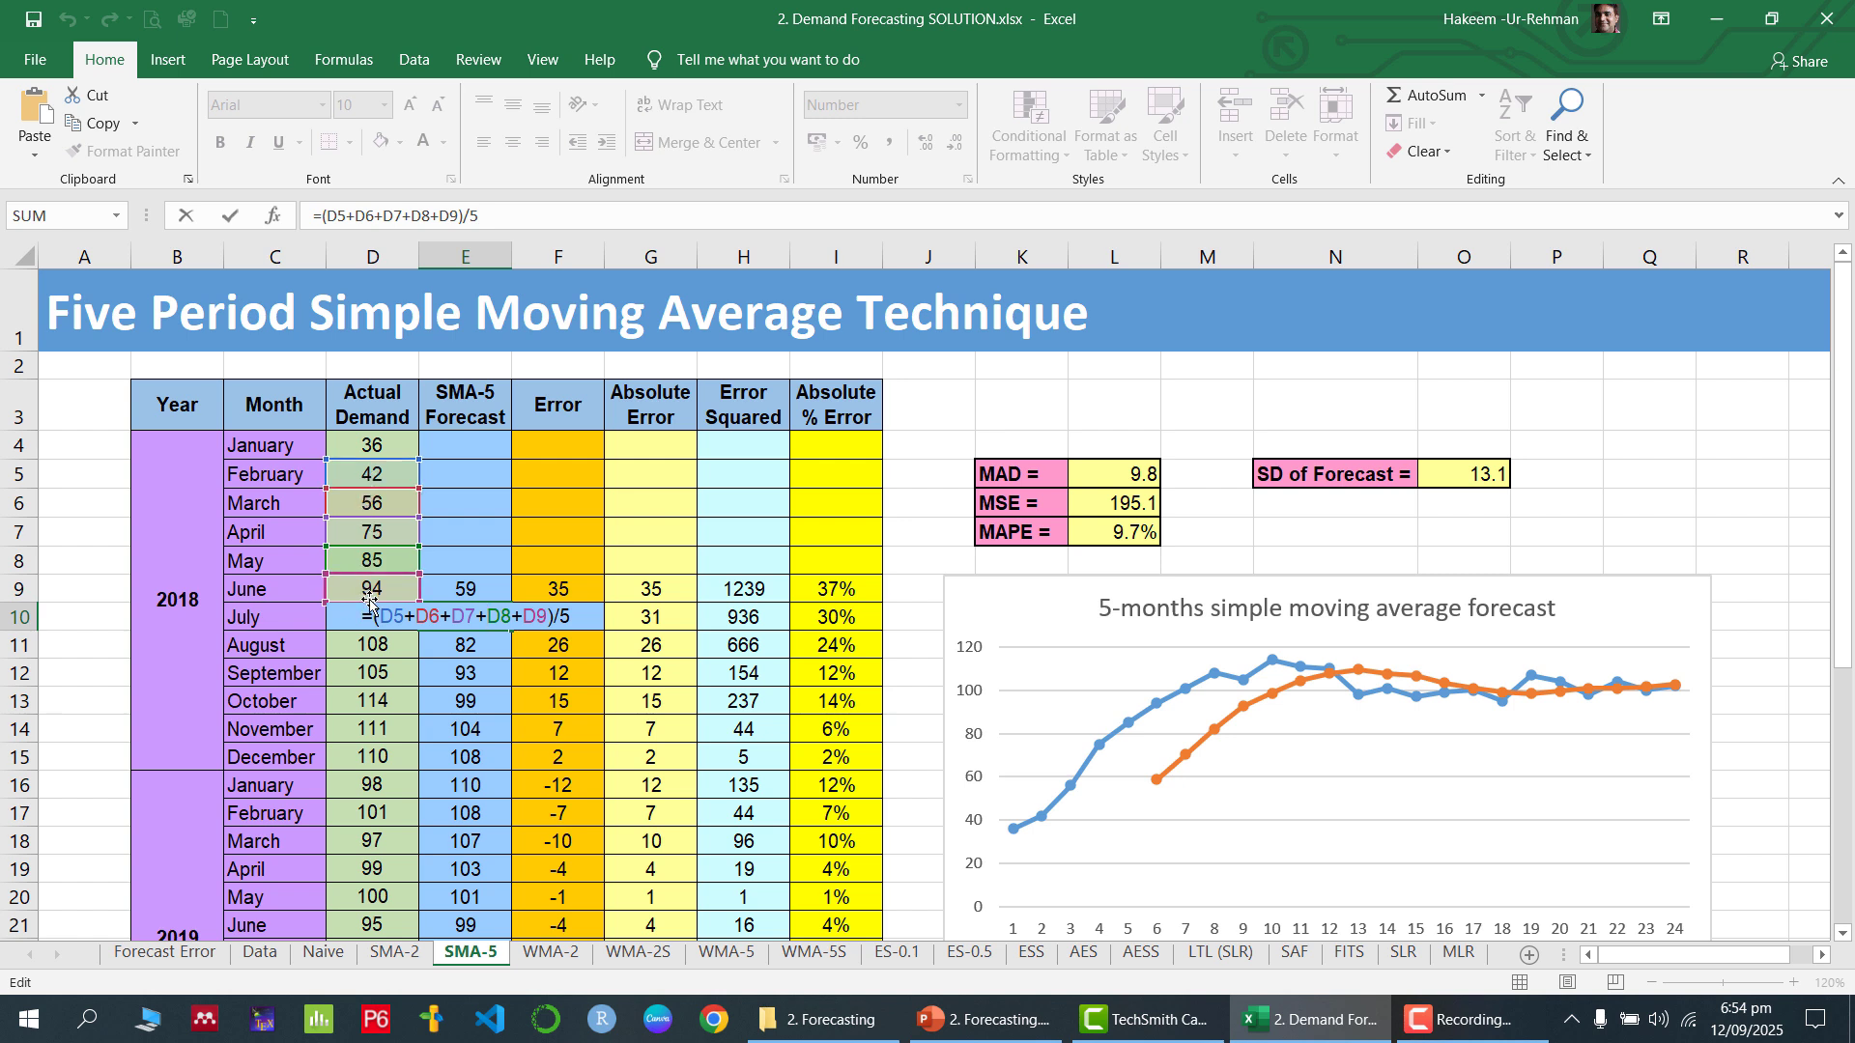
{"action": "key", "text": "Return"}
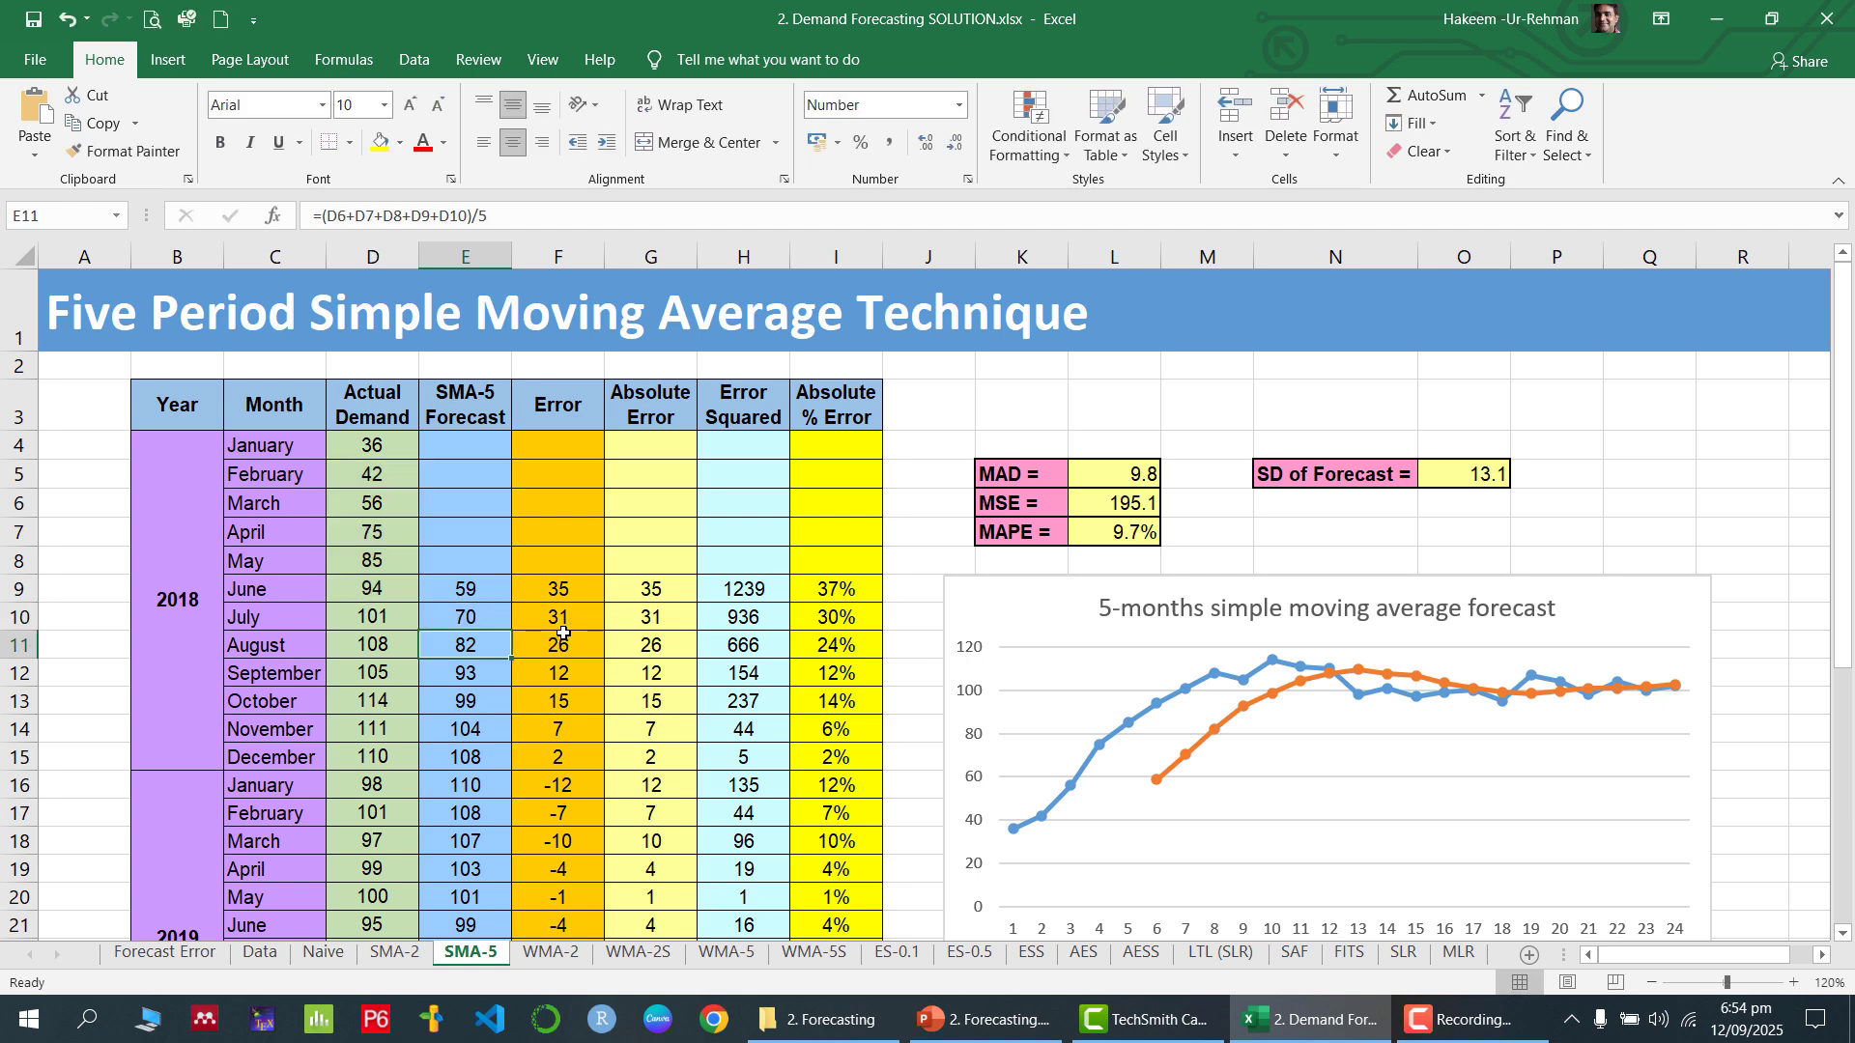
{"action": "left_click", "coordinate": [472, 614]}
{"action": "left_click_drag", "start_coordinate": [515, 632], "coordinate": [494, 775]}
{"action": "left_click", "coordinate": [464, 754]}
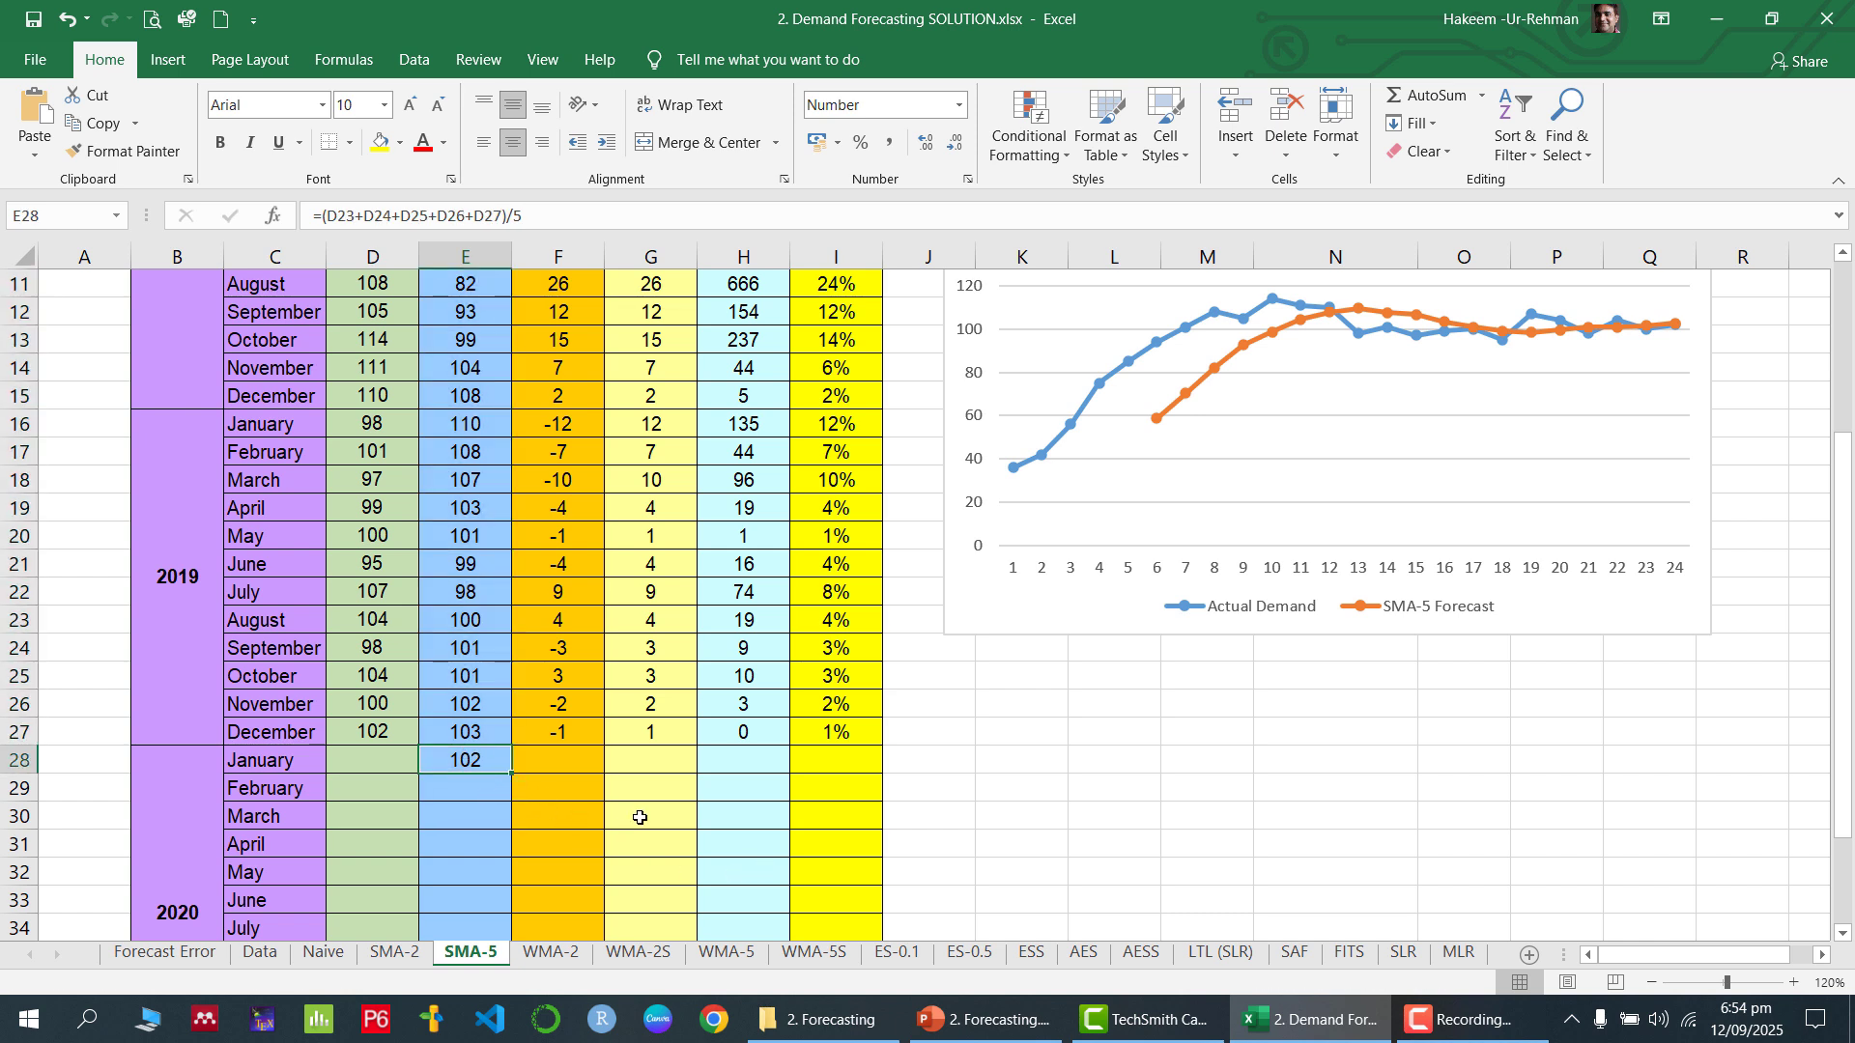
Review the Error, Absolute Error, Error Squared and Absolute % Error formulas for June 2018 in row 9
{"action": "scroll", "coordinate": [639, 817], "scroll_direction": "up", "scroll_amount": 4}
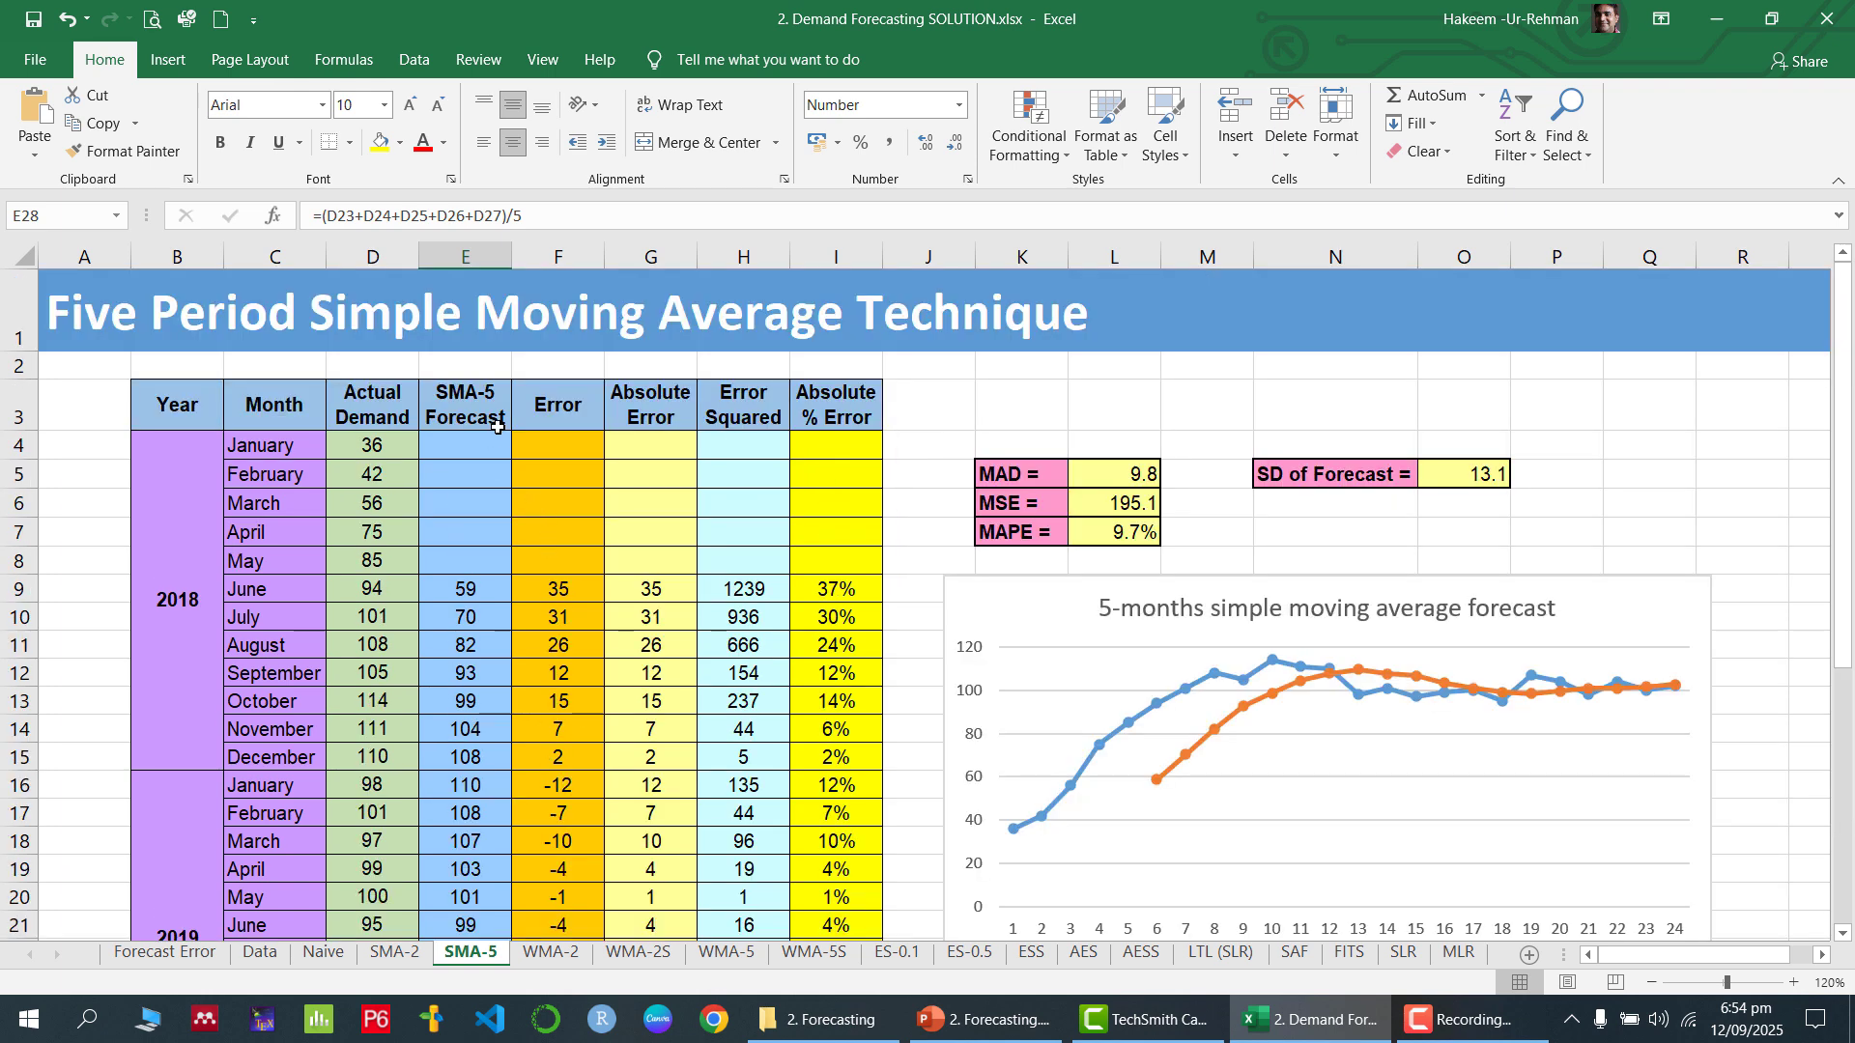
{"action": "scroll", "coordinate": [499, 426], "scroll_direction": "down", "scroll_amount": 2}
{"action": "scroll", "coordinate": [518, 436], "scroll_direction": "up", "scroll_amount": 2}
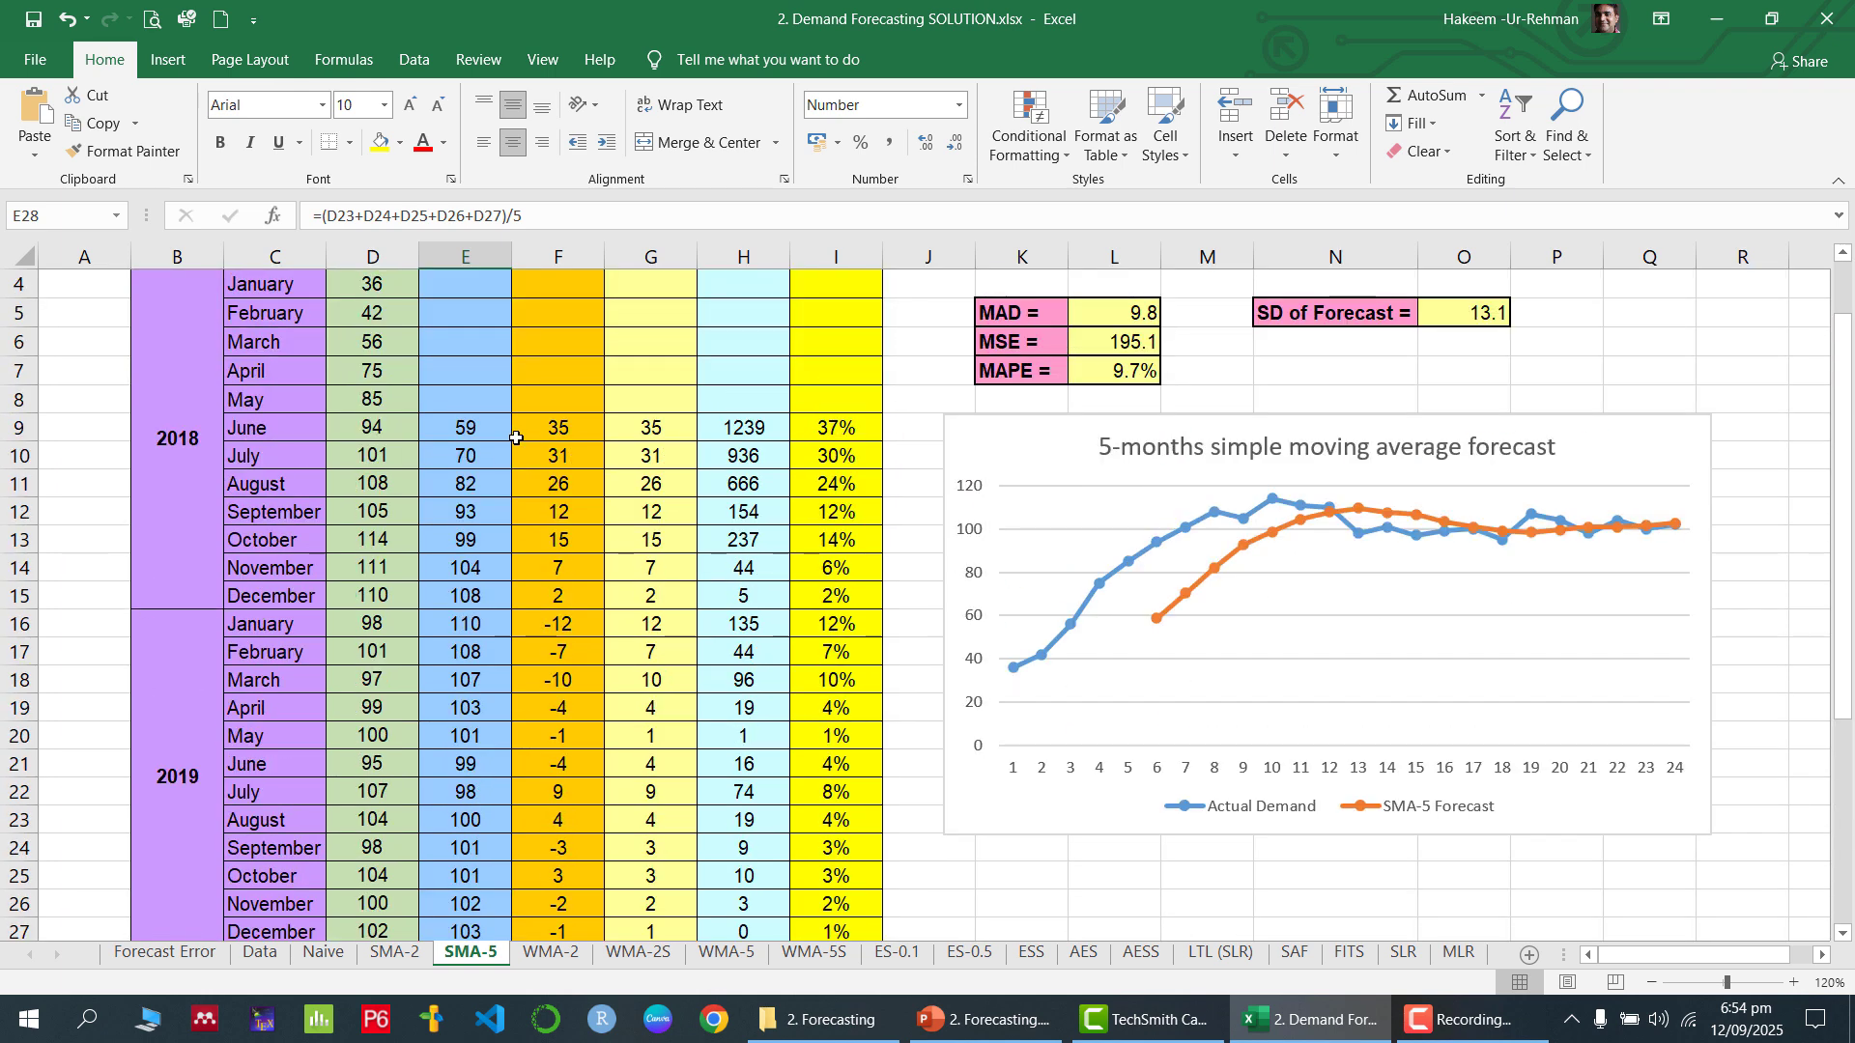
{"action": "left_click", "coordinate": [563, 592]}
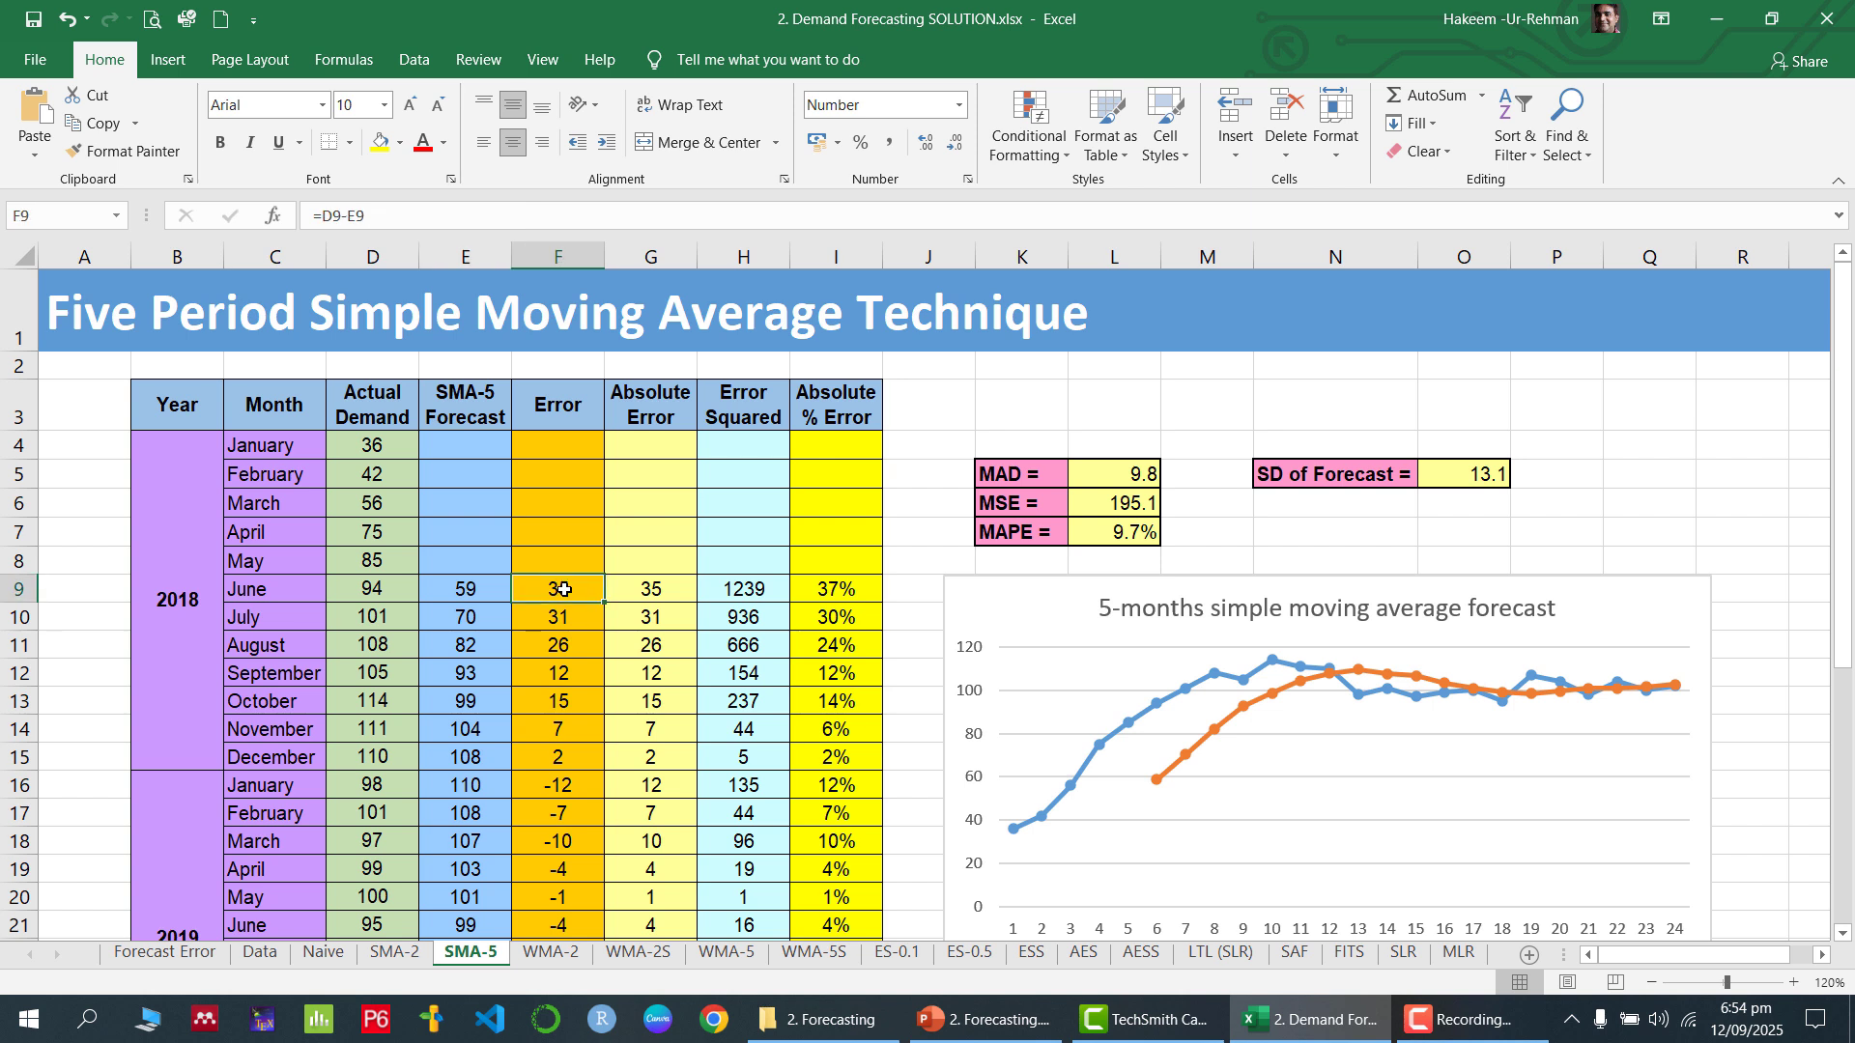
{"action": "left_click", "coordinate": [658, 589]}
{"action": "left_click", "coordinate": [756, 591]}
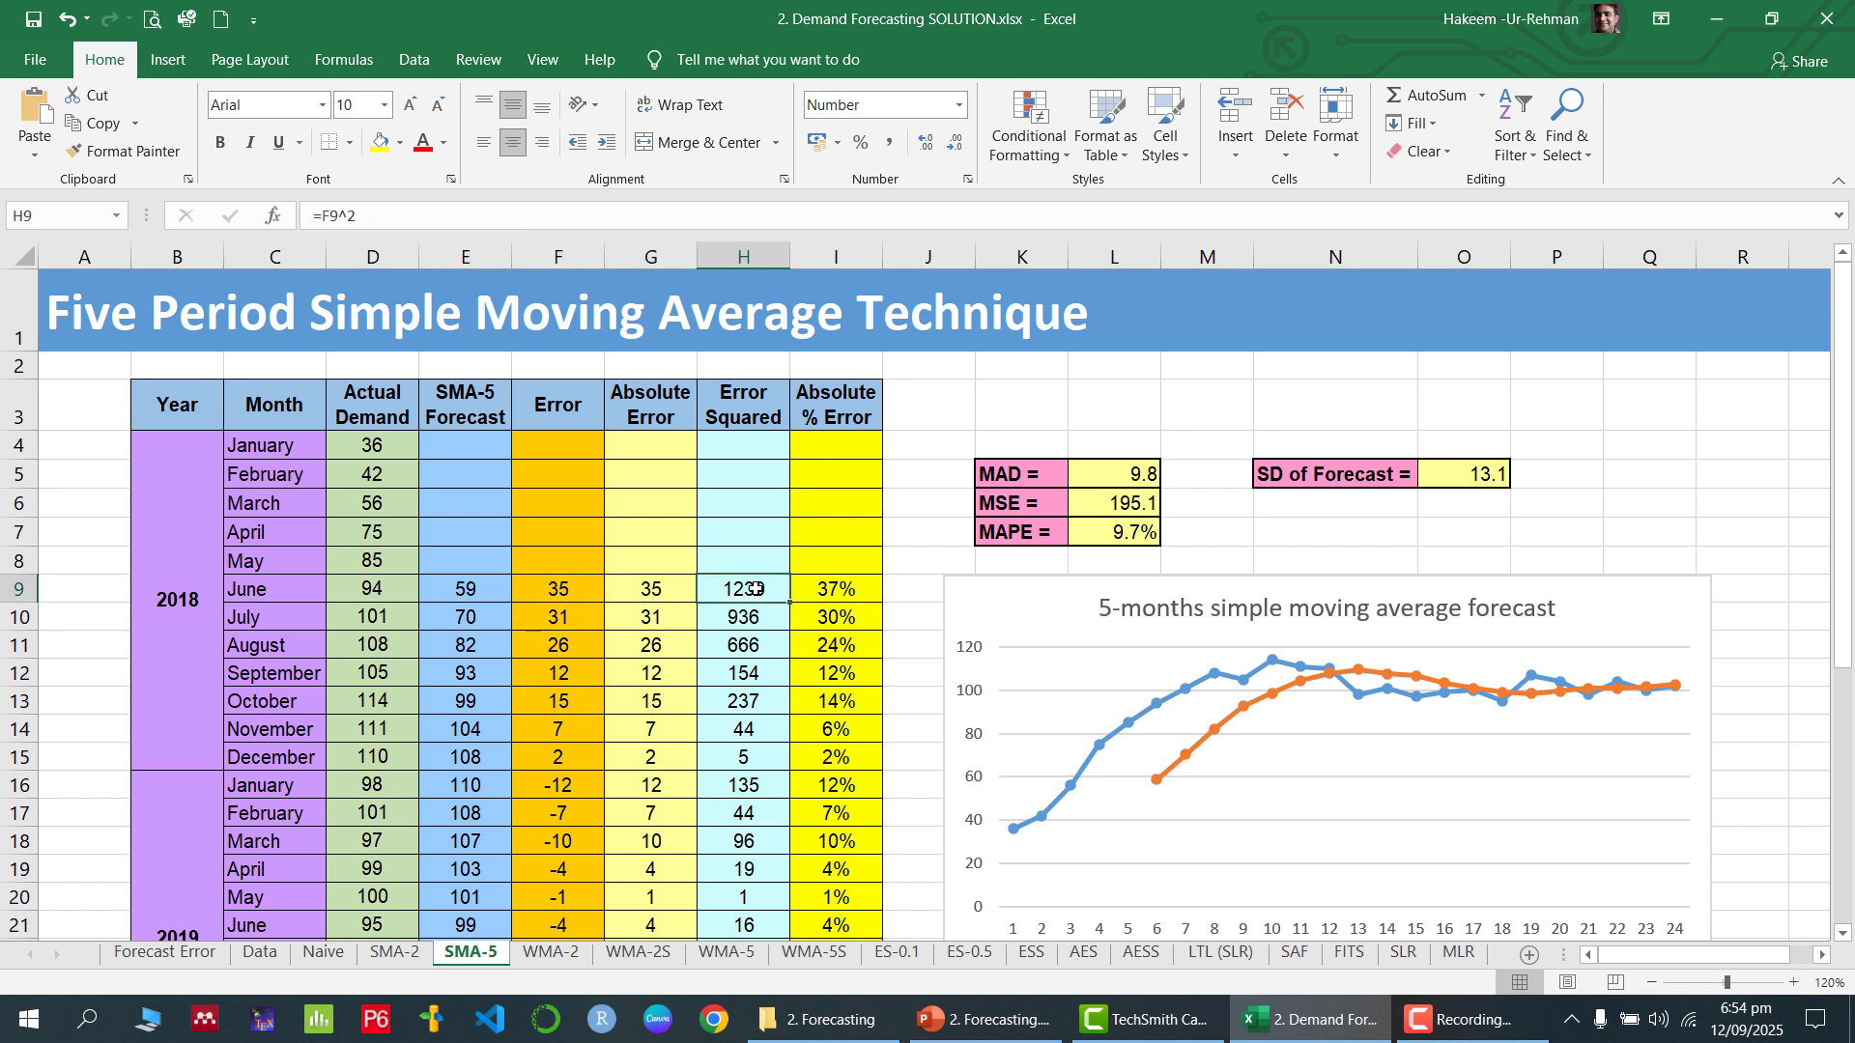
{"action": "left_click", "coordinate": [850, 591]}
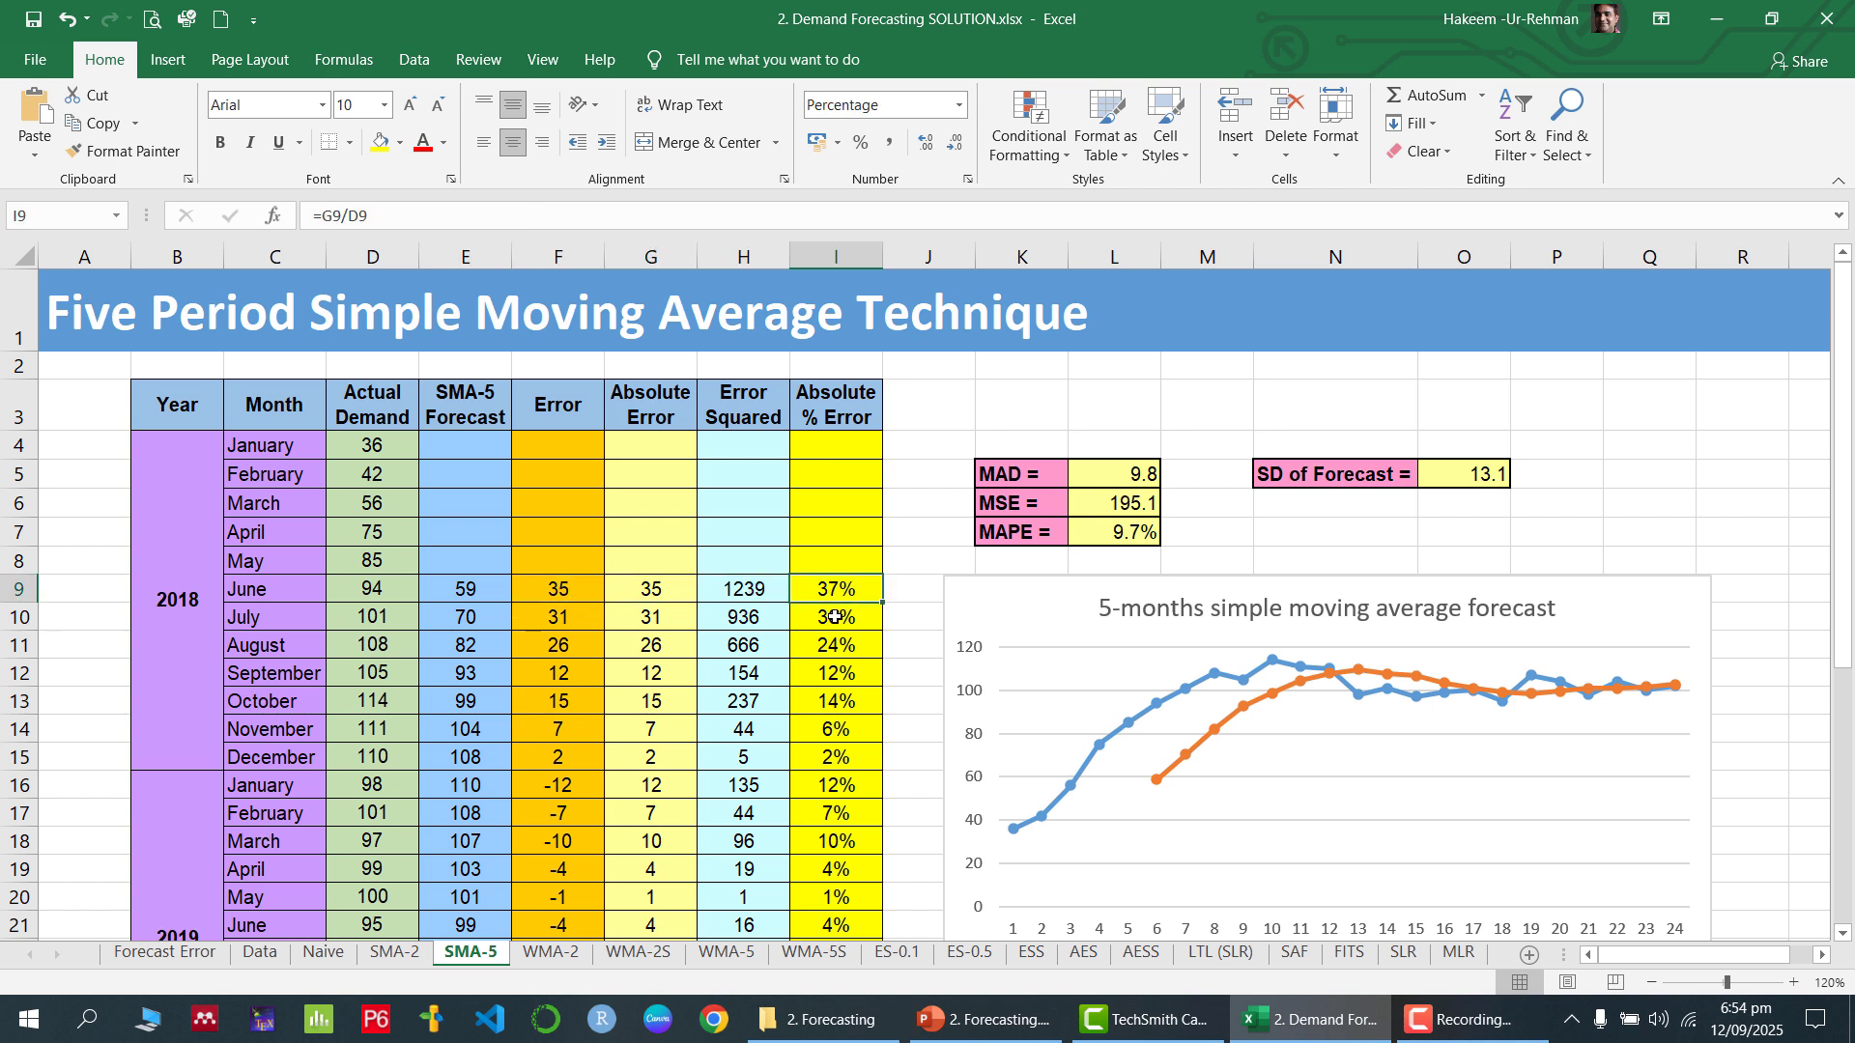
Review the MAD, MSE and MAPE cells L5:L7 and the SD of Forecast formula in O5, and switch to the PowerPoint presentation
{"action": "left_click_drag", "start_coordinate": [1121, 478], "coordinate": [1117, 534]}
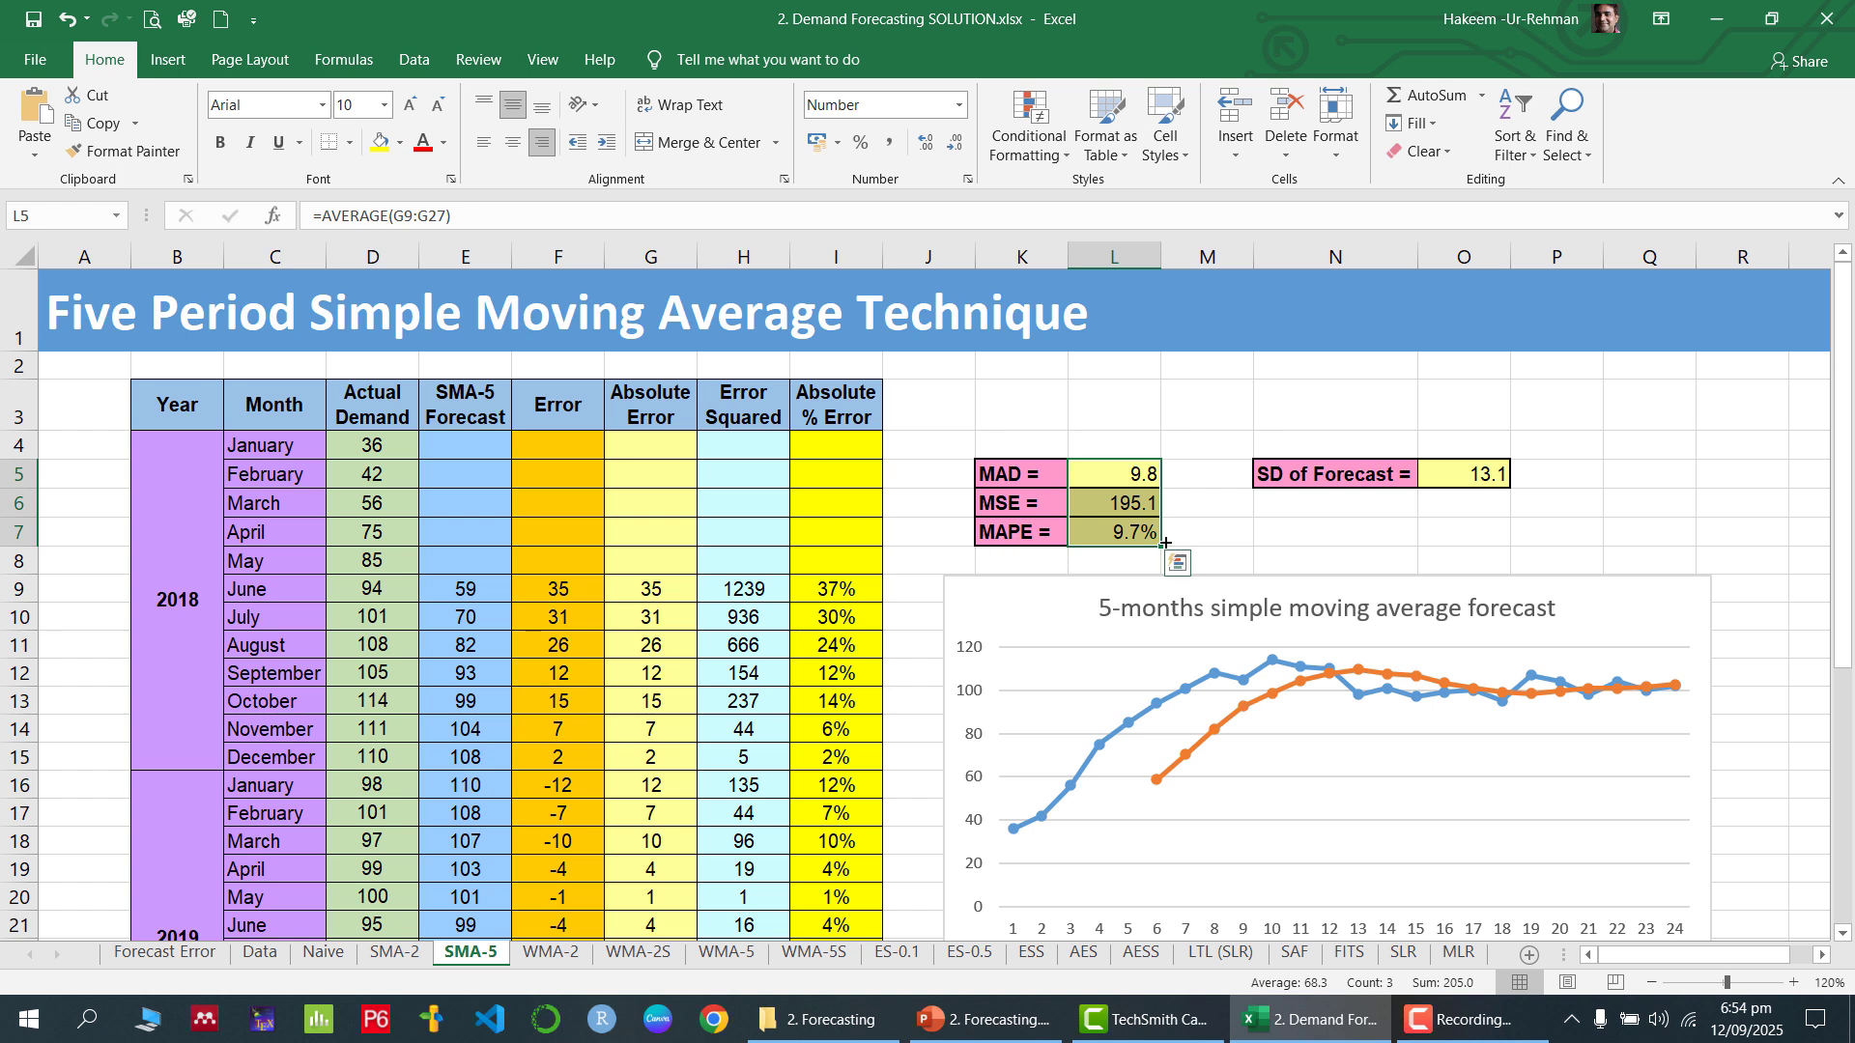
{"action": "left_click", "coordinate": [1480, 475]}
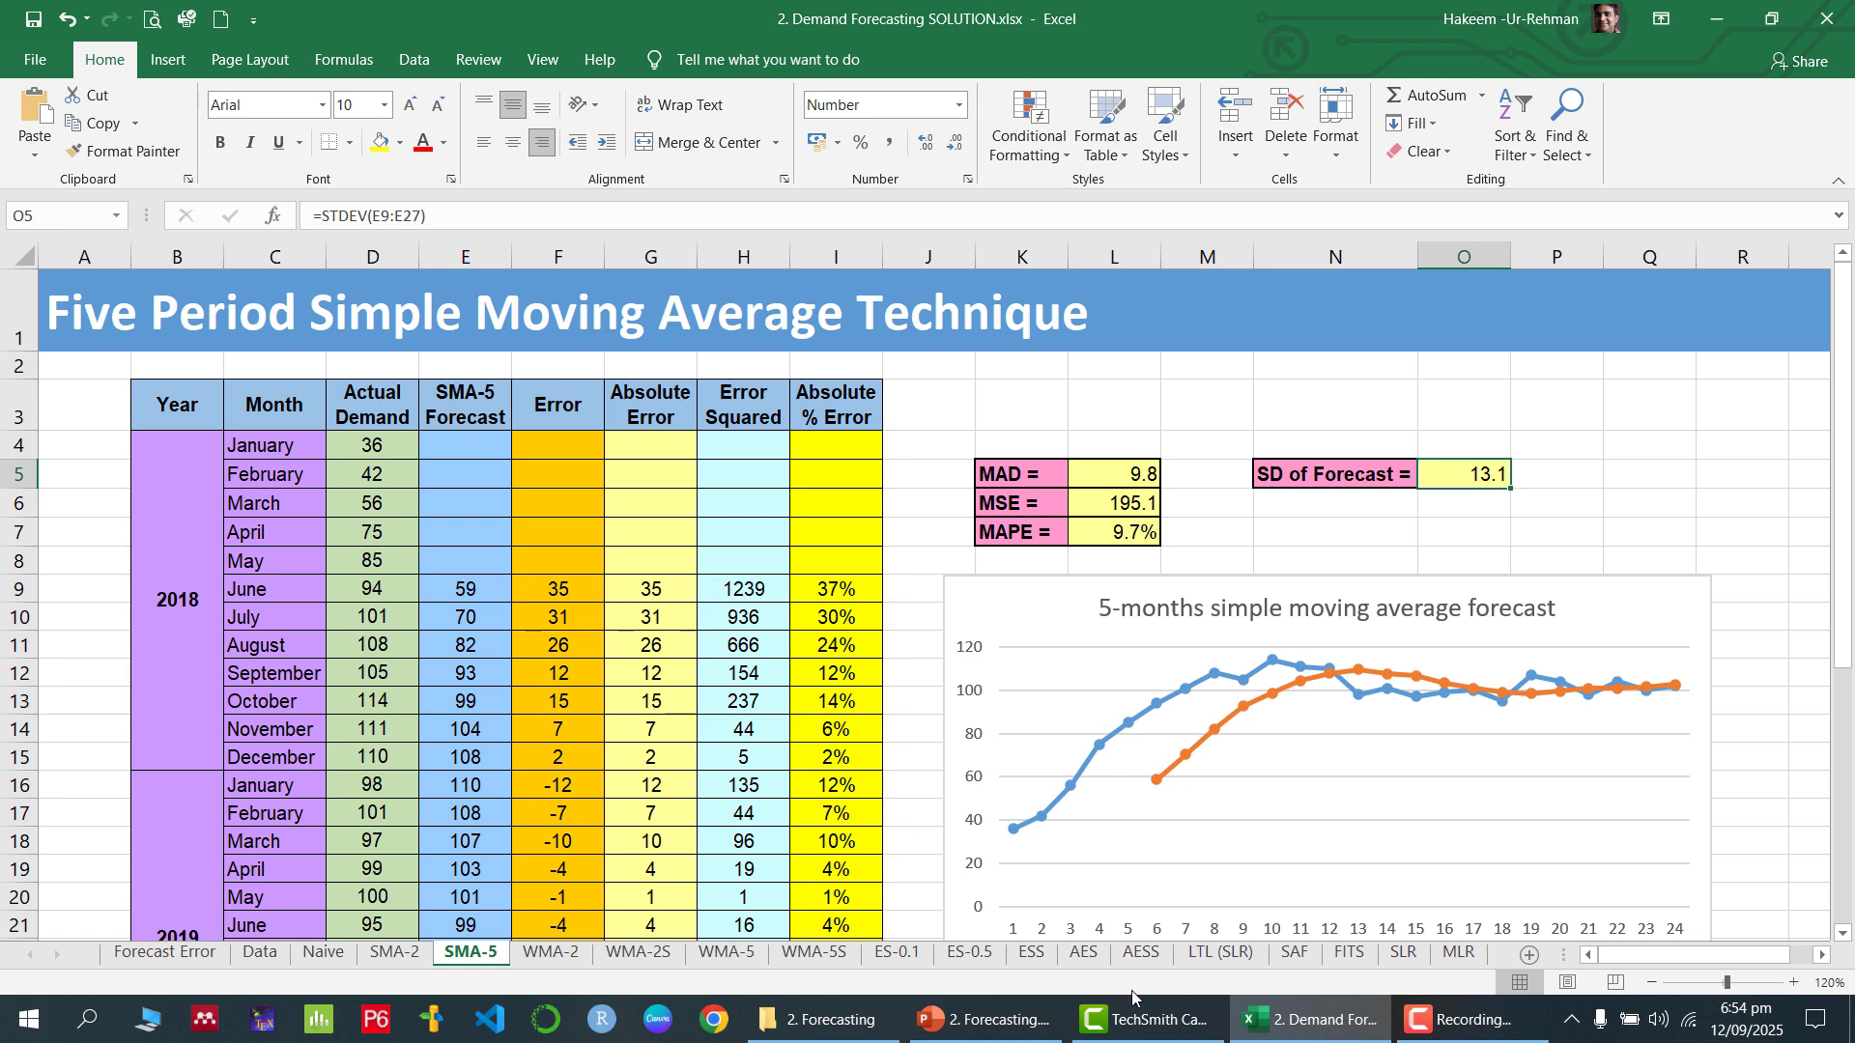
{"action": "left_click", "coordinate": [981, 1019]}
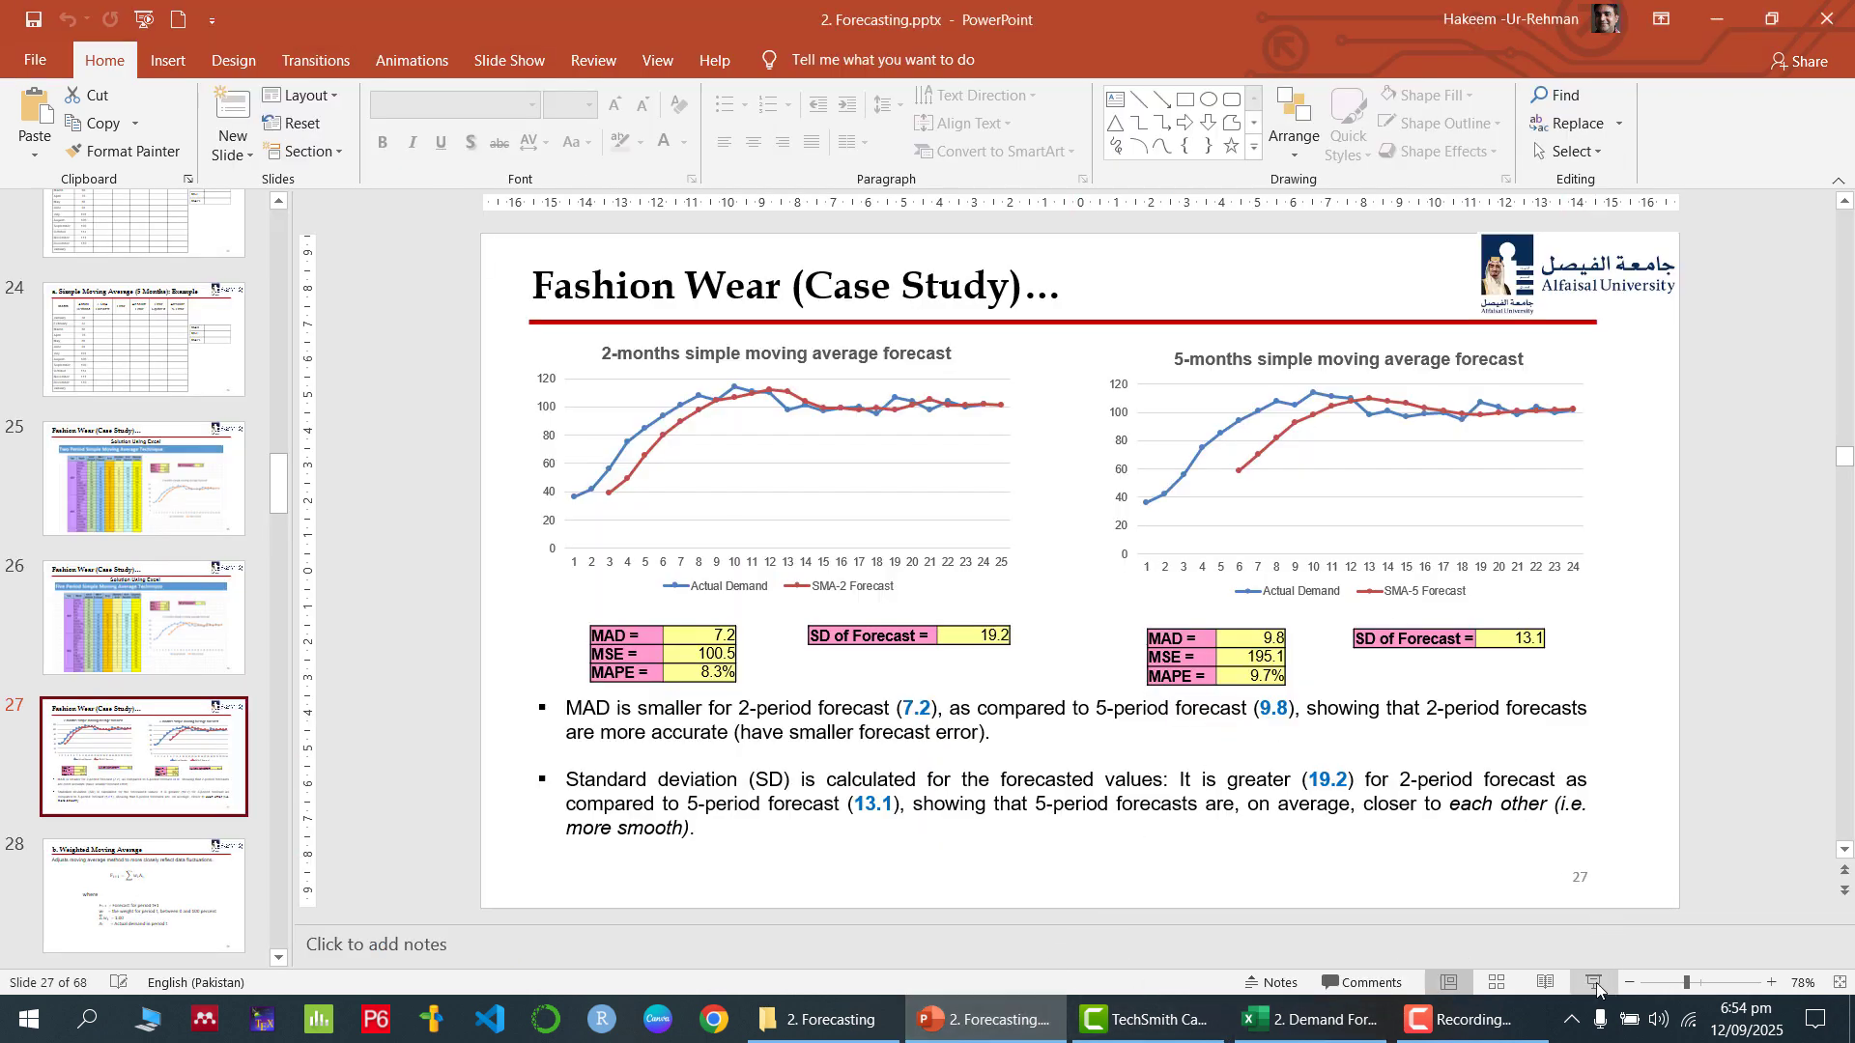